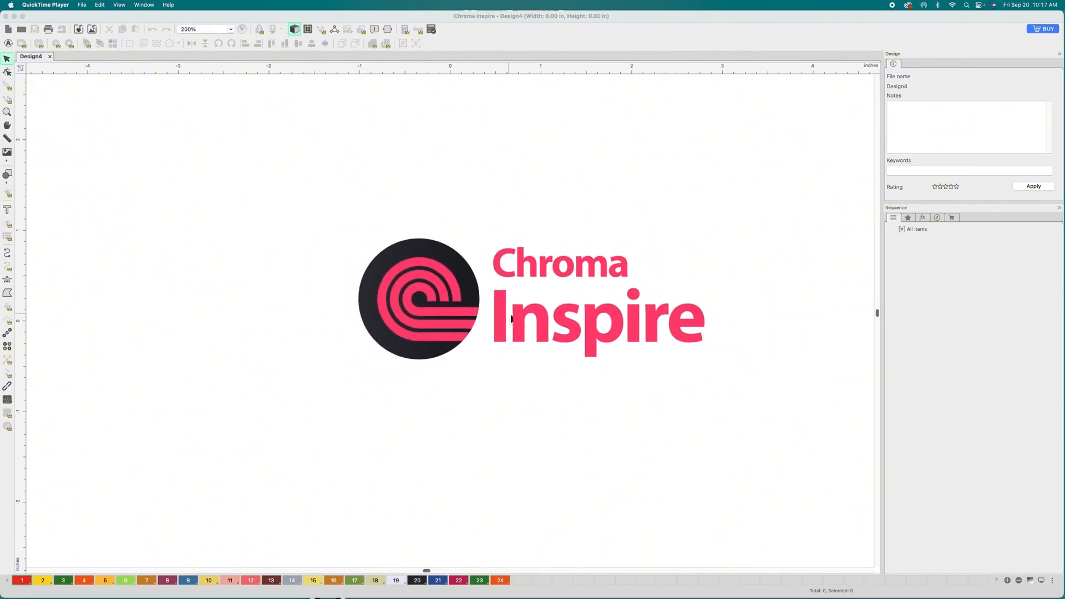
Step: Load the image "Screenshot 2024-09-17 at 4.37.20 PM" from the Desktop as the backdrop
click(10, 154)
click(10, 158)
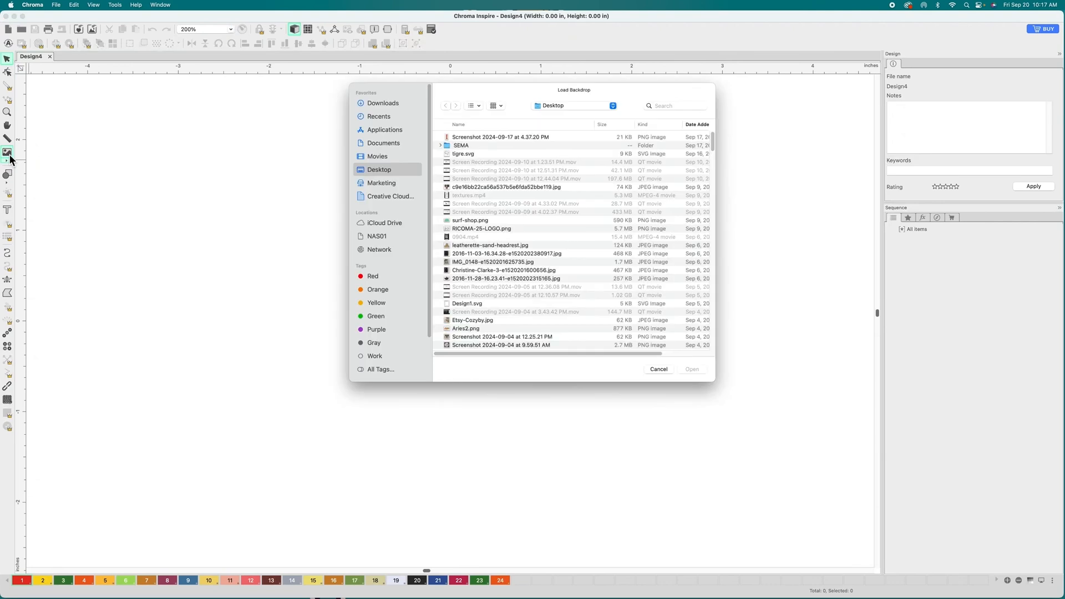
click(480, 138)
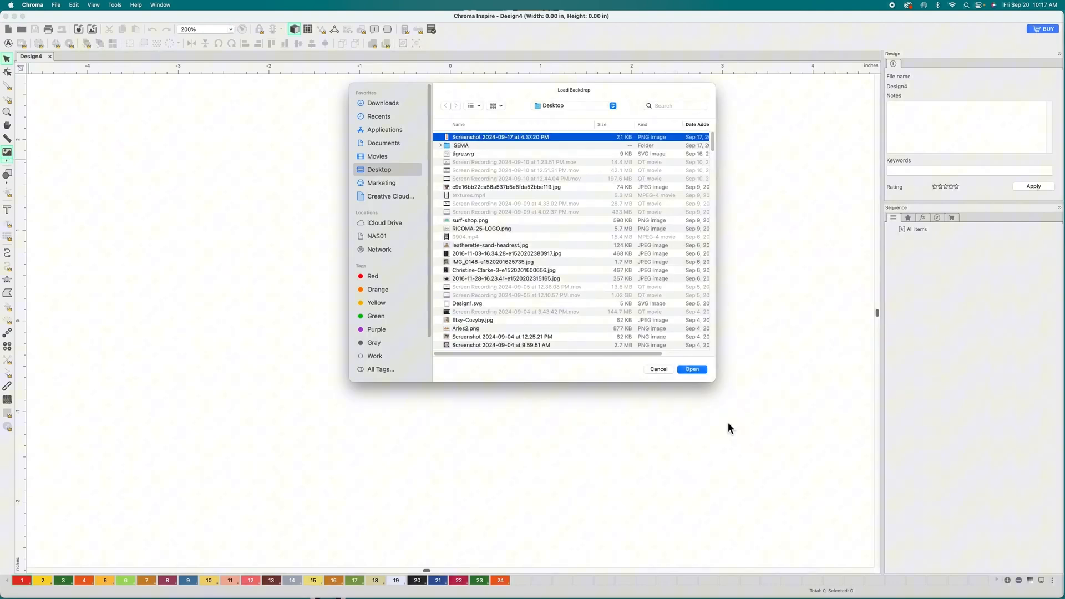
click(693, 370)
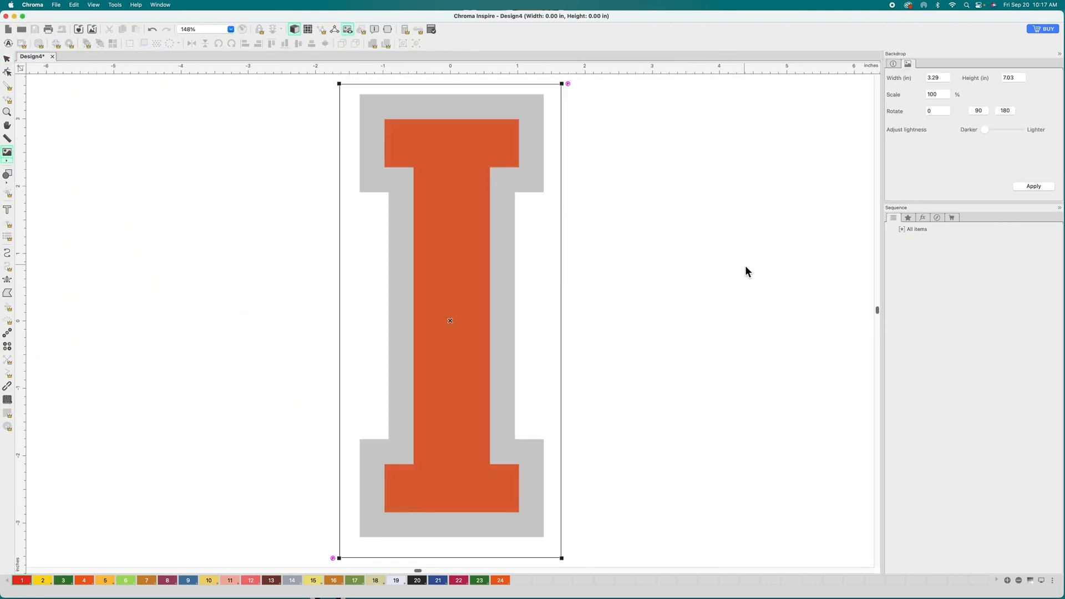
Step: Set the backdrop's height to 2.80 in and lighten the image by about a quarter of the lightness range
double_click(1019, 78)
text(2.8)
key(Return)
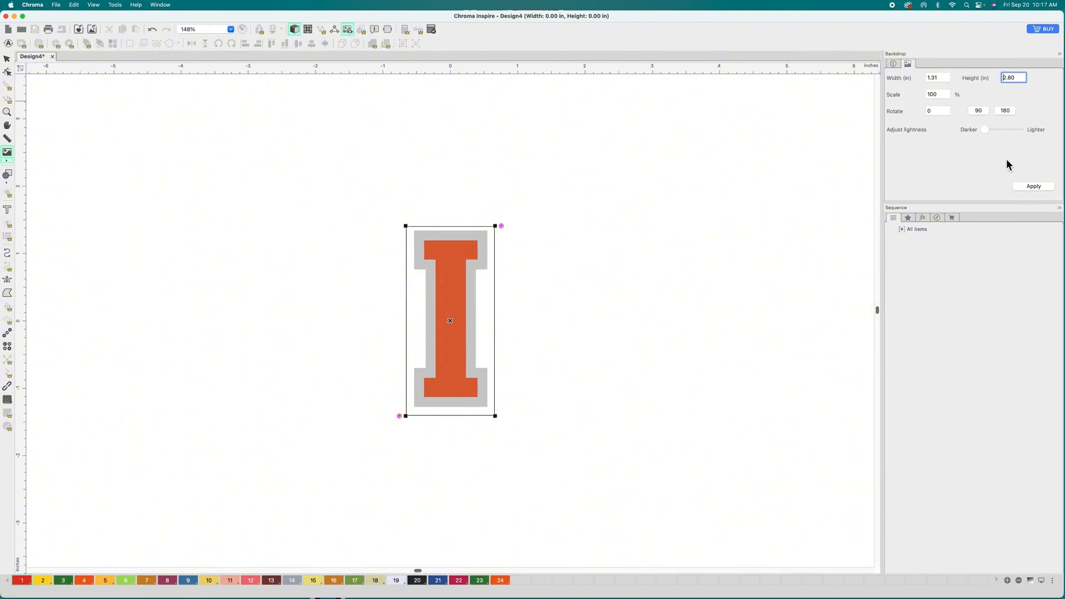
drag(987, 132, 997, 131)
click(1040, 188)
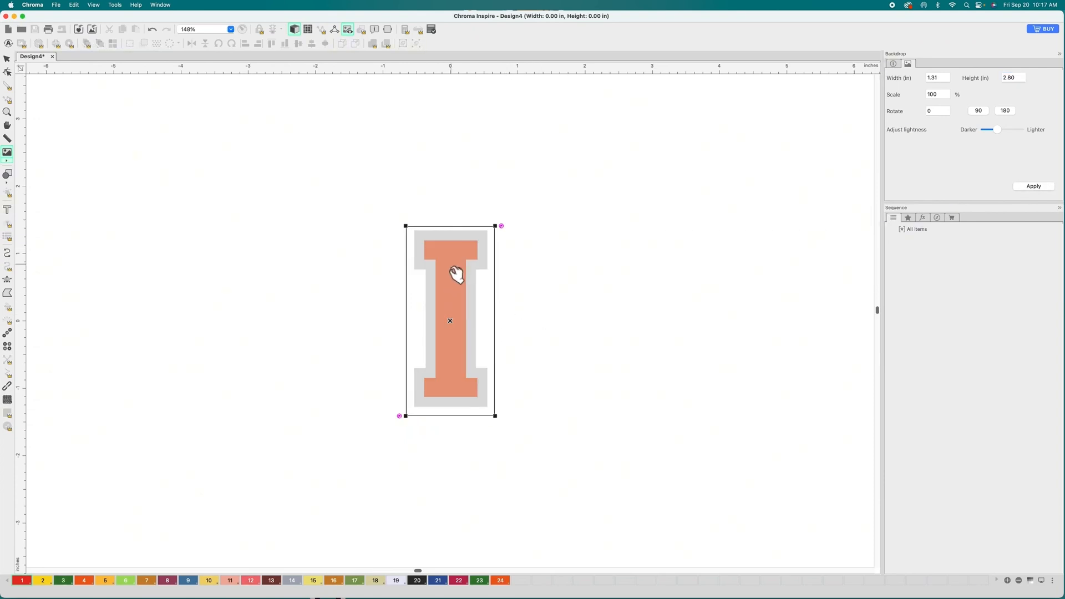
click(7, 59)
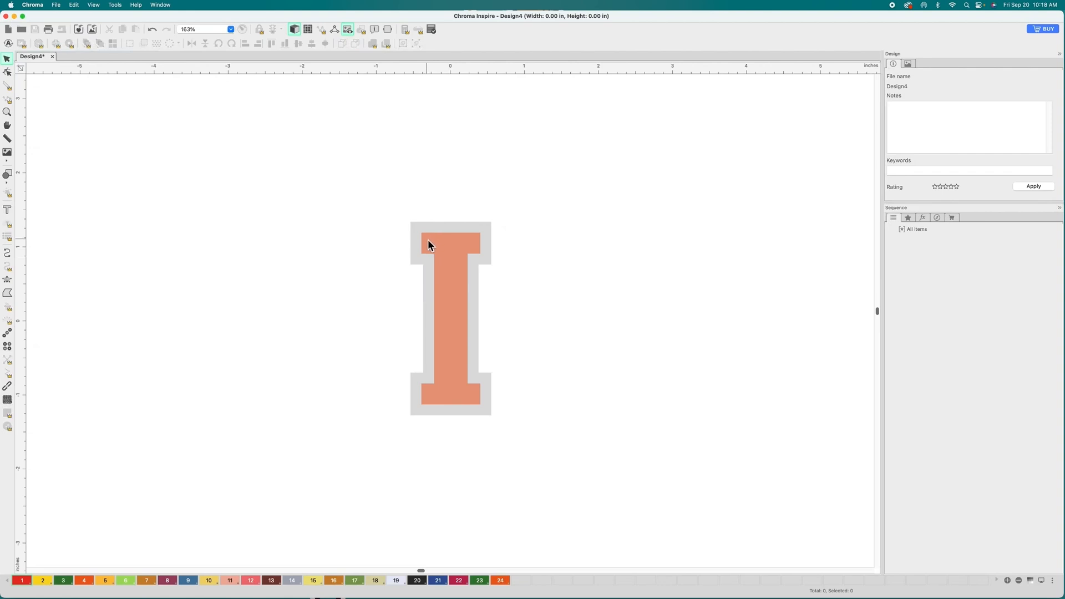
Step: Set up the Classic Satin tool with a stitch density of 0.35 mm
scroll(498, 261, up, 5)
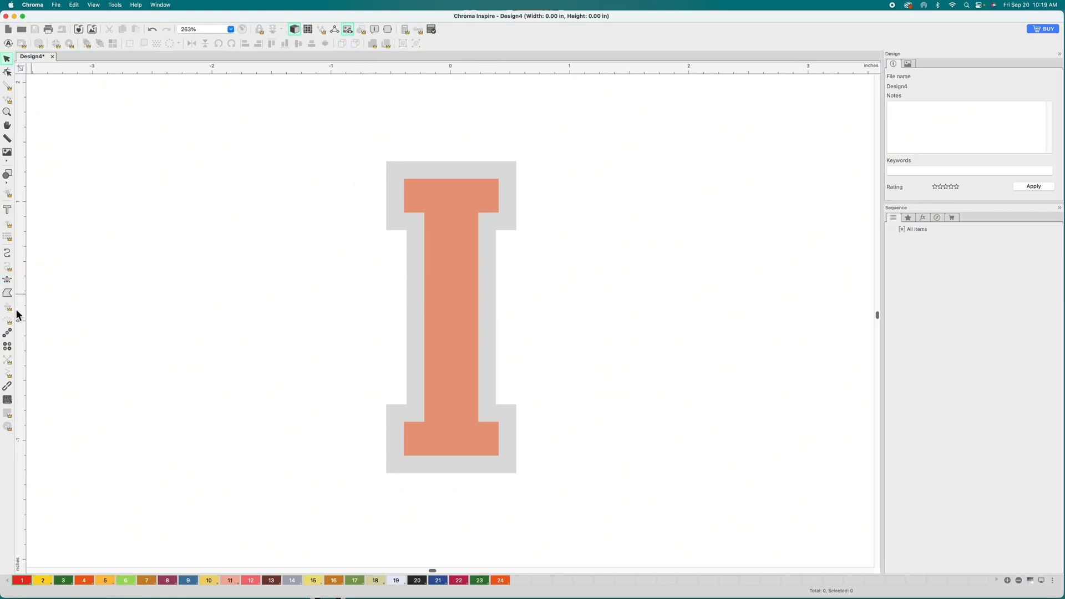
click(8, 280)
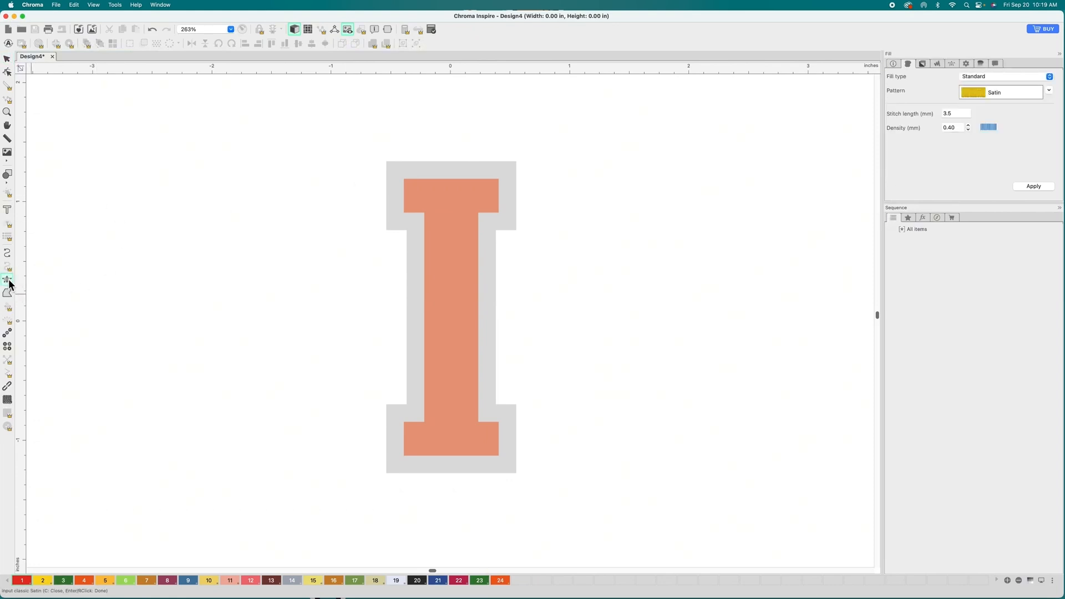
drag(960, 128, 890, 128)
text(.35)
click(1037, 186)
Step: Replace the Parallel underlay with a Center Line underlay for the satin stitches
click(921, 64)
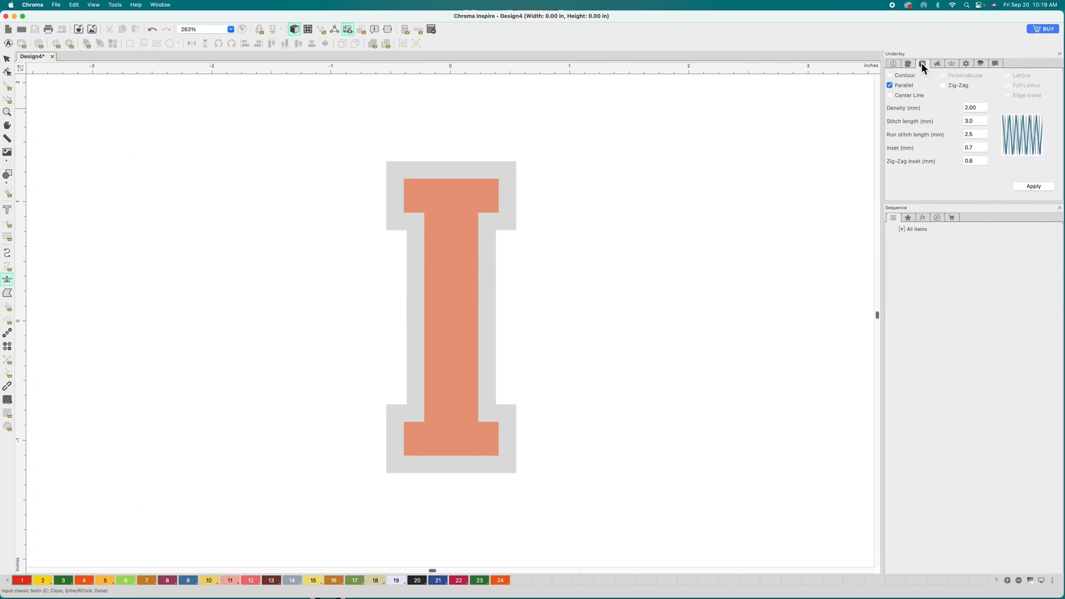
click(893, 85)
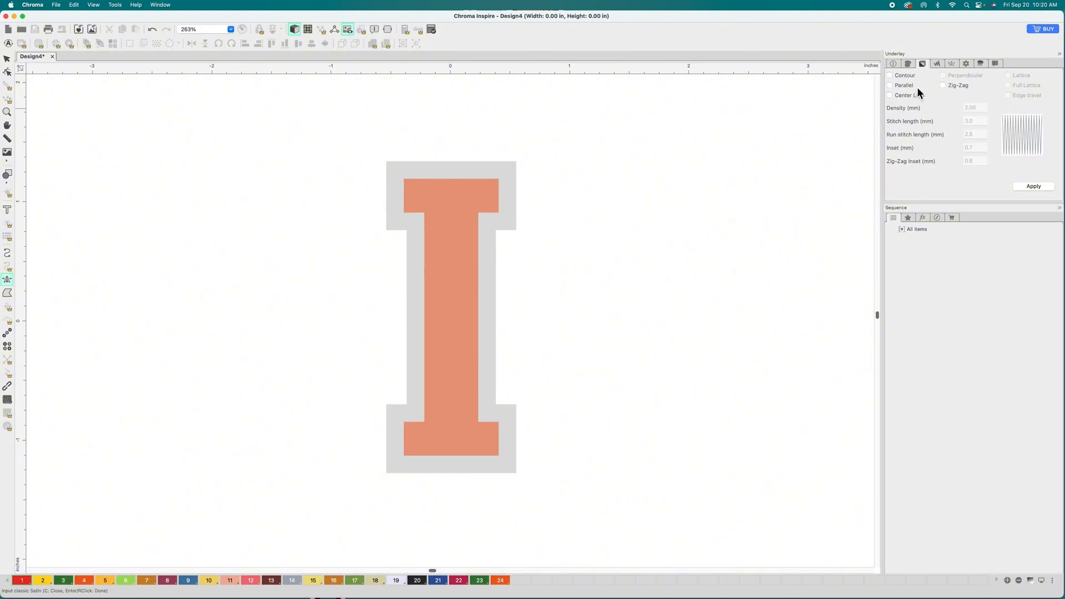
click(892, 95)
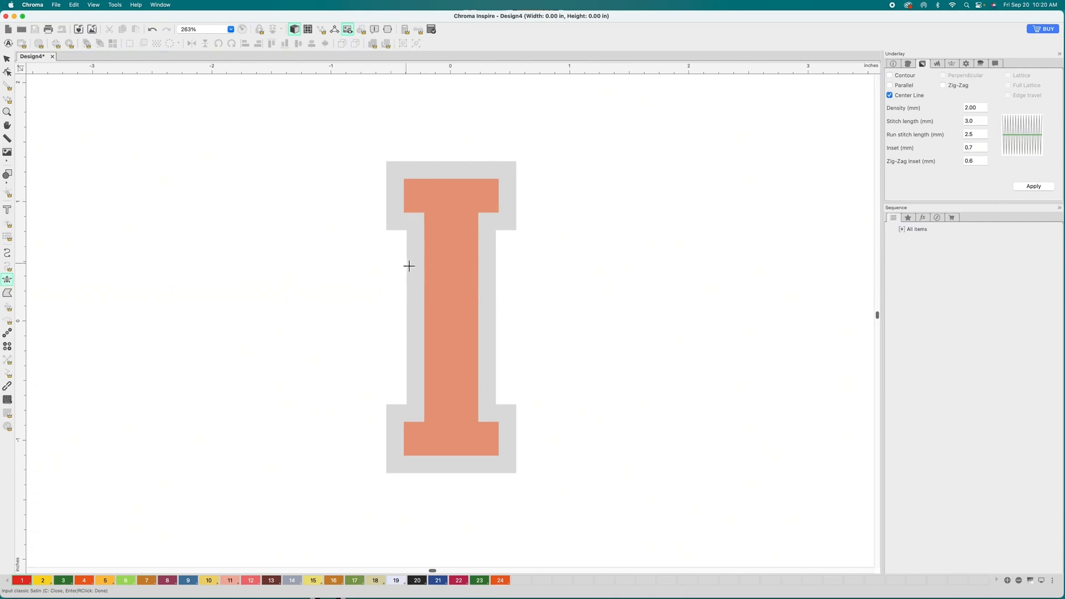
Step: Create a trial satin column over the upper part of the stem's left grey border, and delete it
scroll(408, 266, up, 1)
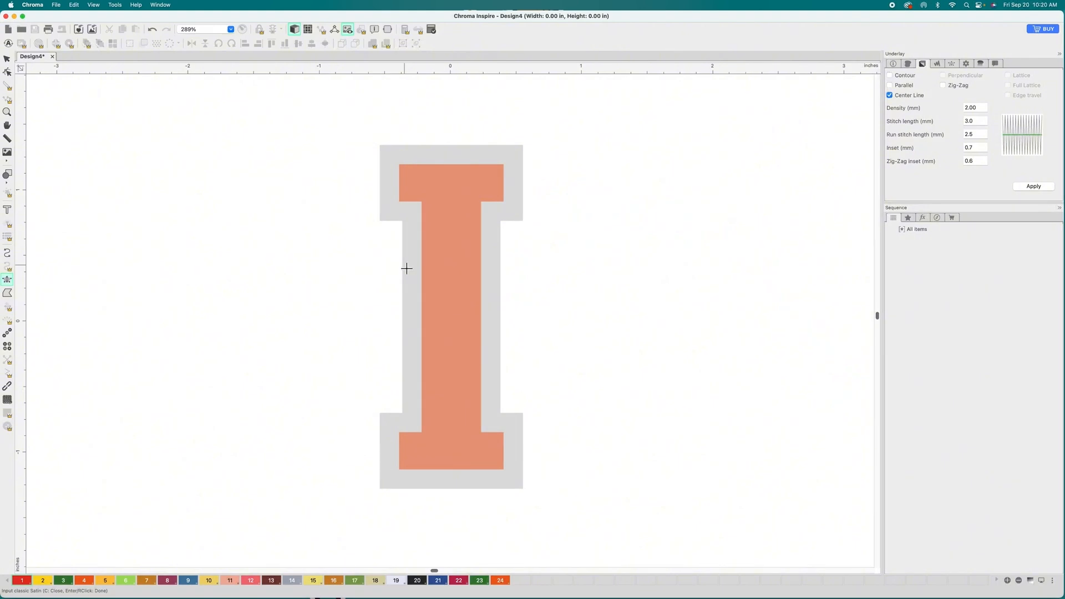
click(403, 305)
click(422, 306)
click(422, 267)
click(403, 221)
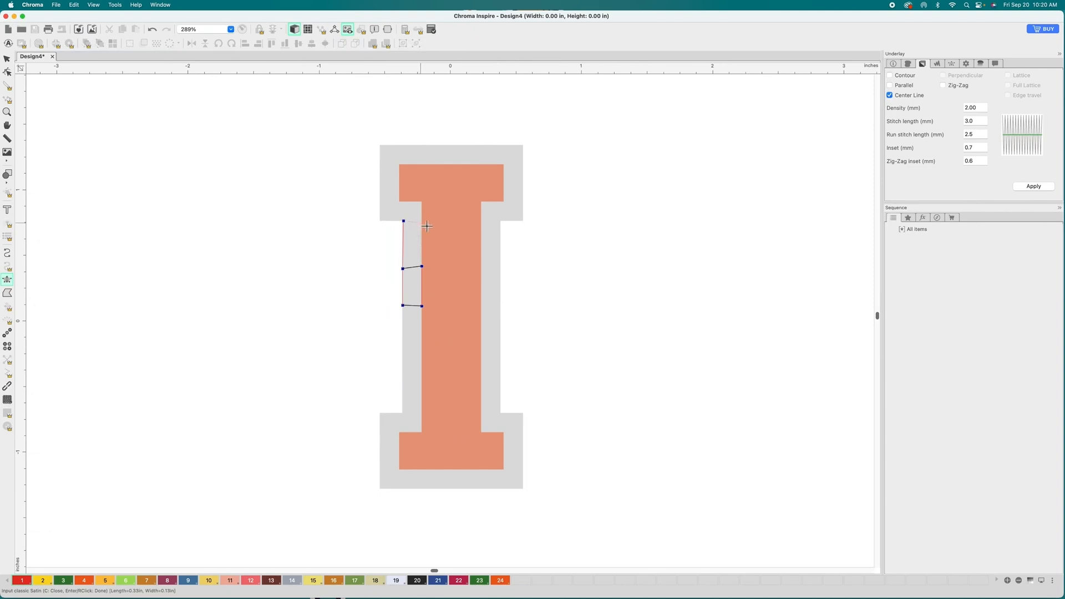
click(426, 221)
key(Return)
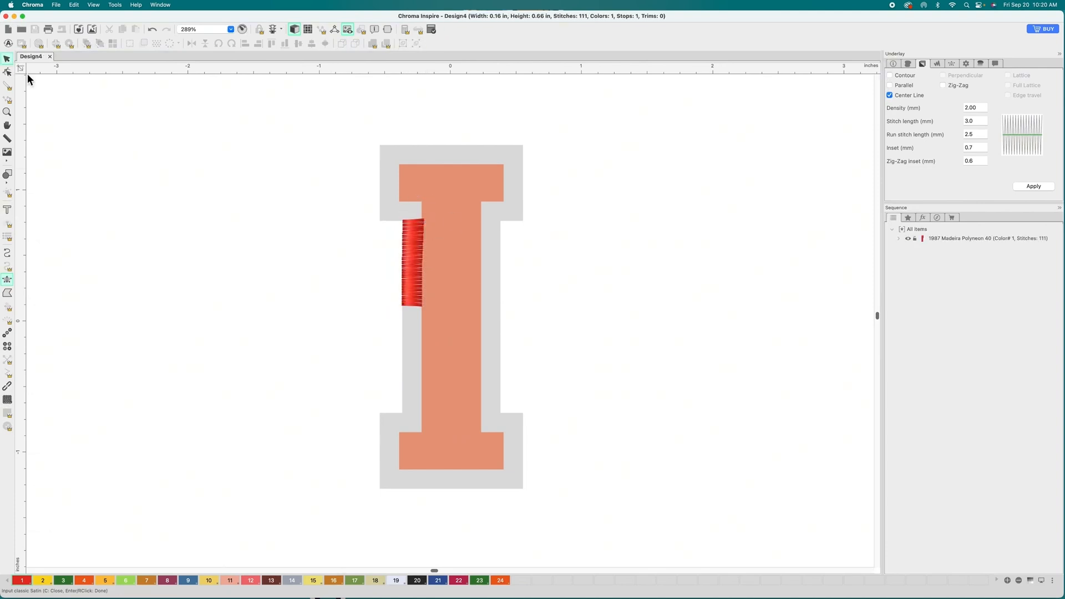
key(Delete)
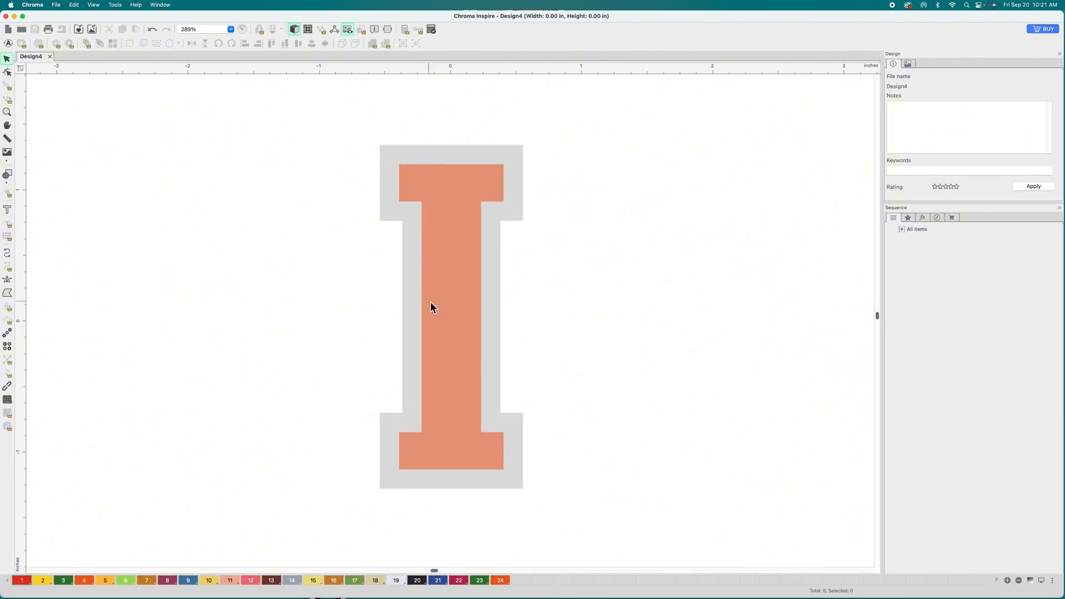
Step: Start a classic satin border in thread color 19, placing point pairs up the stem's left side to the upper inner corner
click(440, 324)
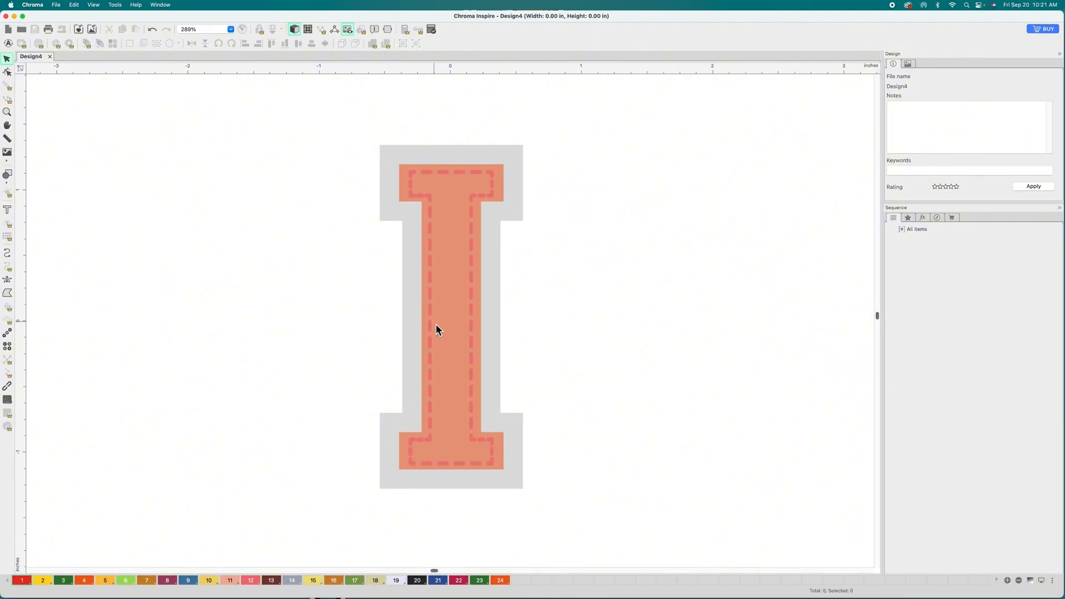
click(8, 280)
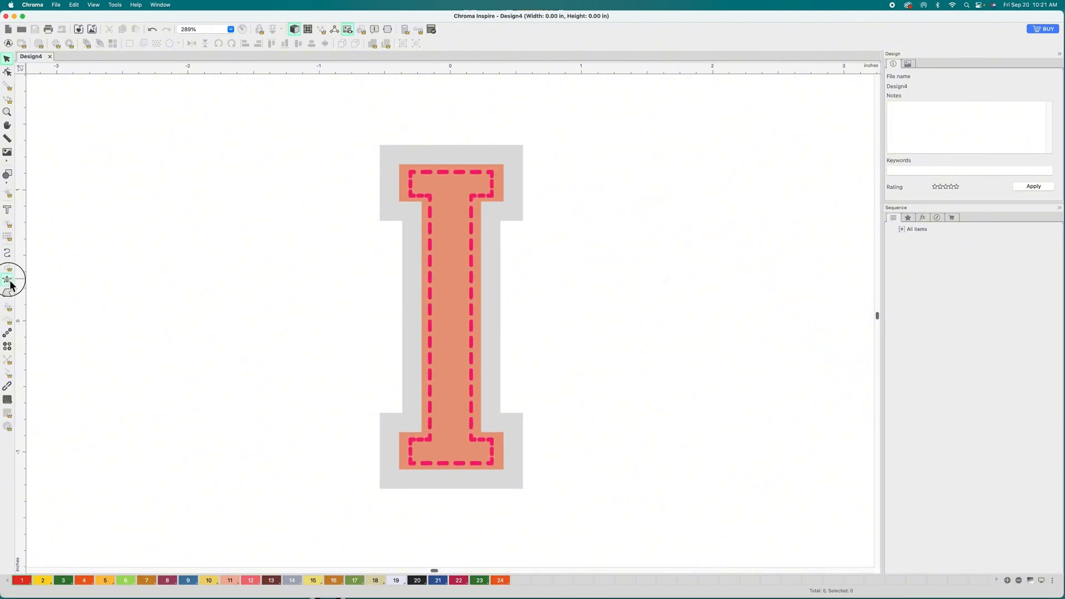
click(396, 580)
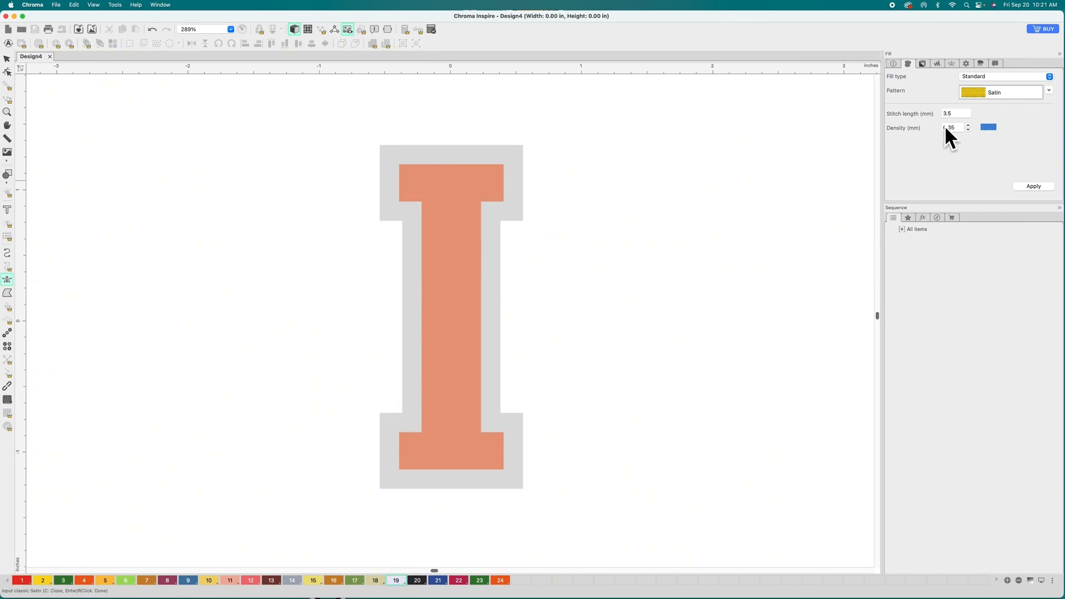
click(923, 63)
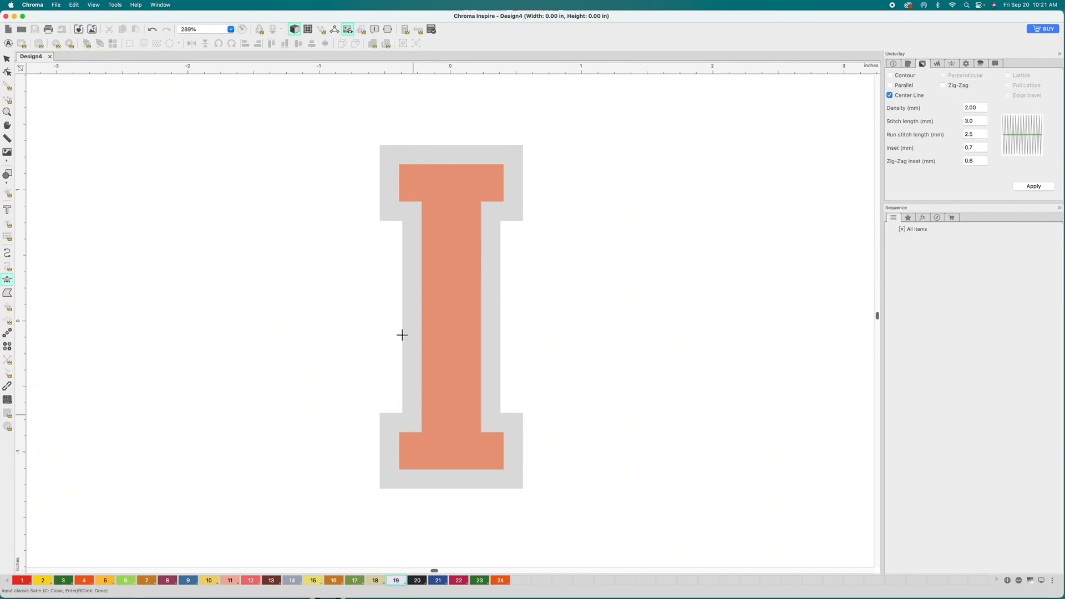
scroll(405, 317, up, 1)
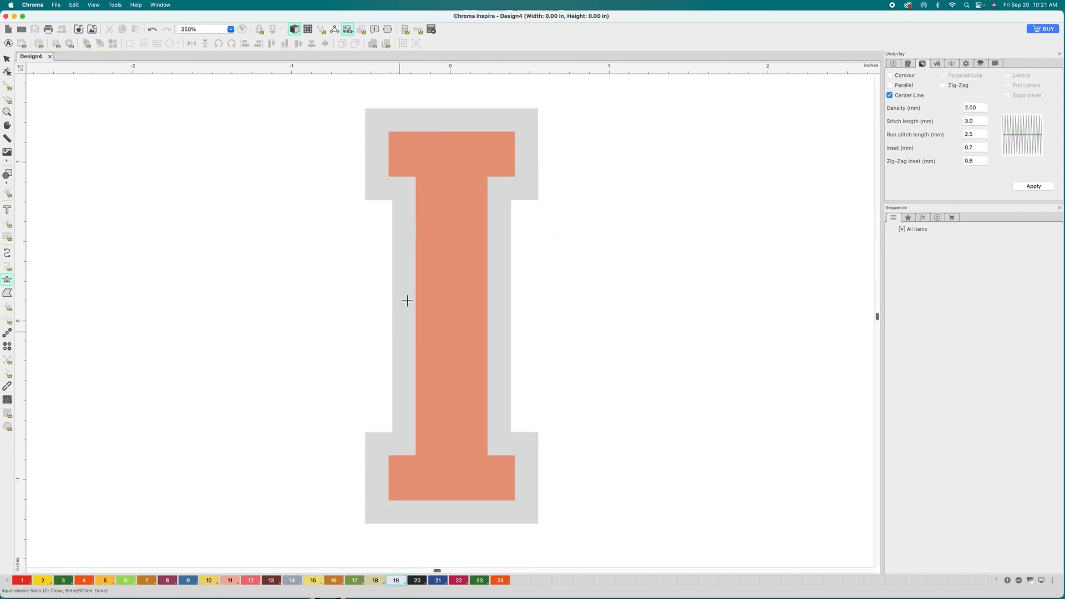
click(393, 257)
click(431, 258)
click(393, 201)
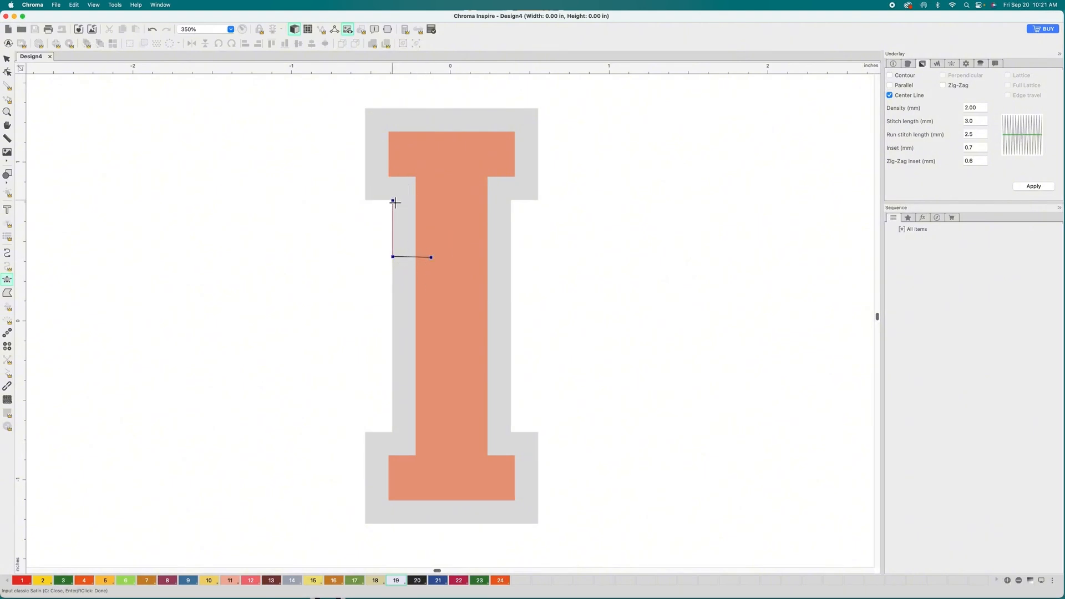
click(428, 165)
Step: Continue the satin border around the left end of the upper serif with diagonal point pairs at both outer corners
click(366, 200)
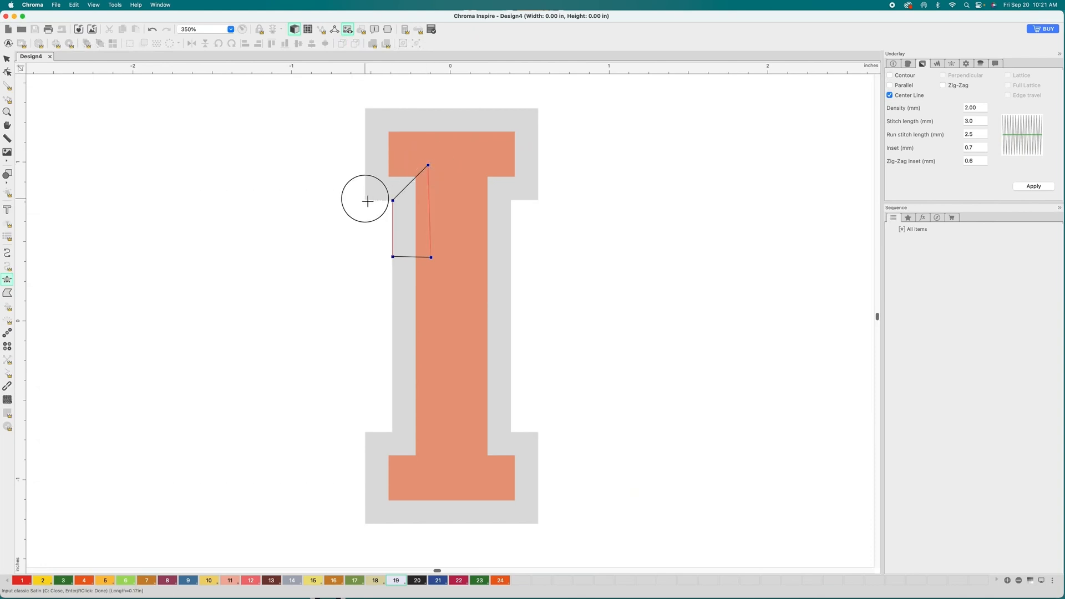
click(407, 164)
click(366, 108)
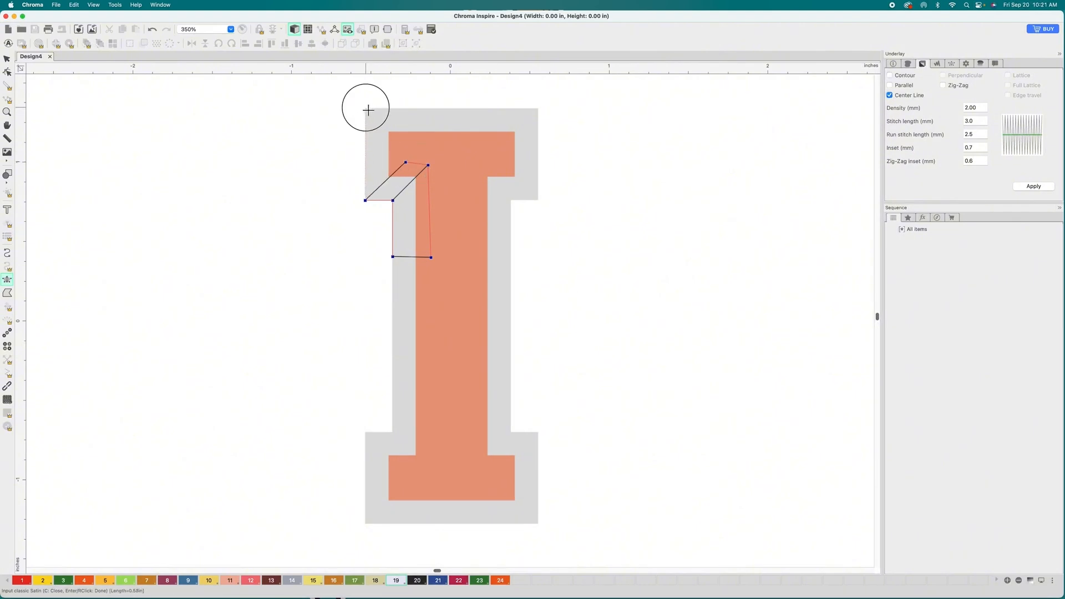
click(405, 144)
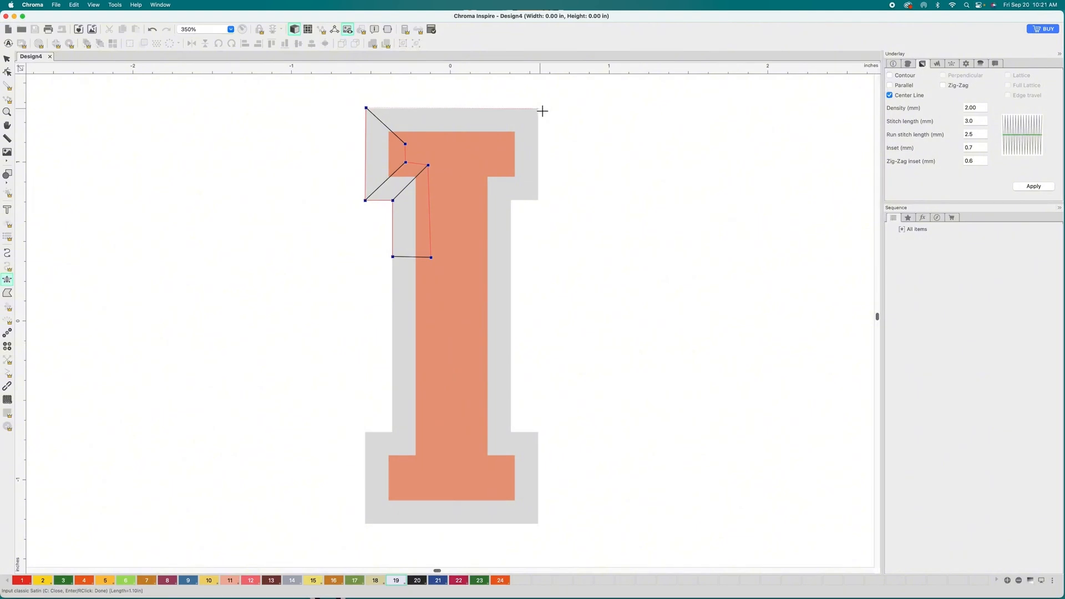
Step: Carry the satin border across the top and around the upper serif's right end to the stem with diagonal point pairs
click(540, 110)
click(502, 142)
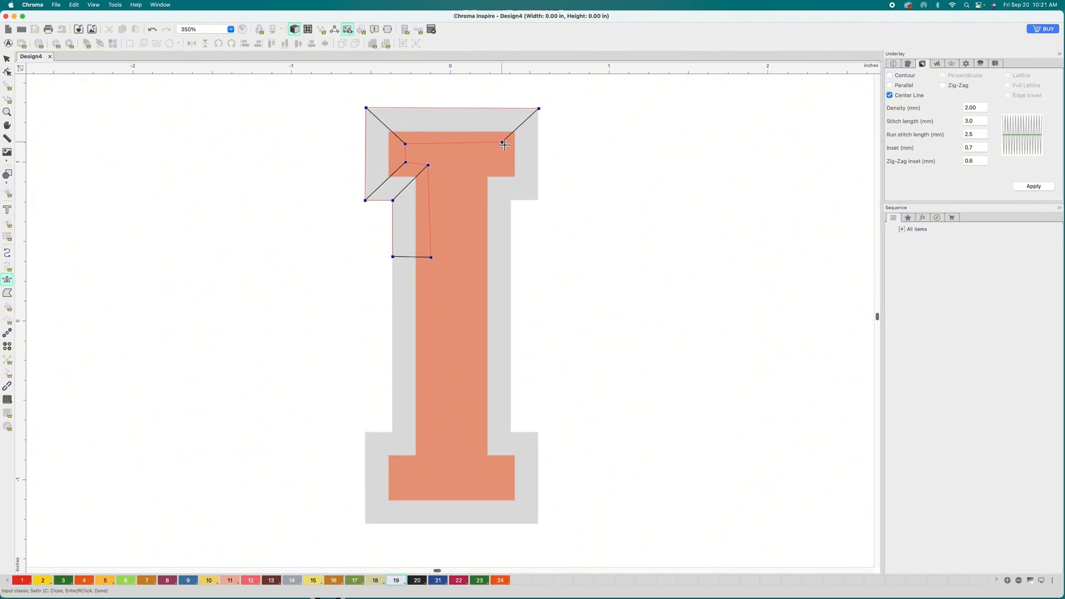
click(538, 202)
click(506, 166)
click(511, 200)
click(479, 167)
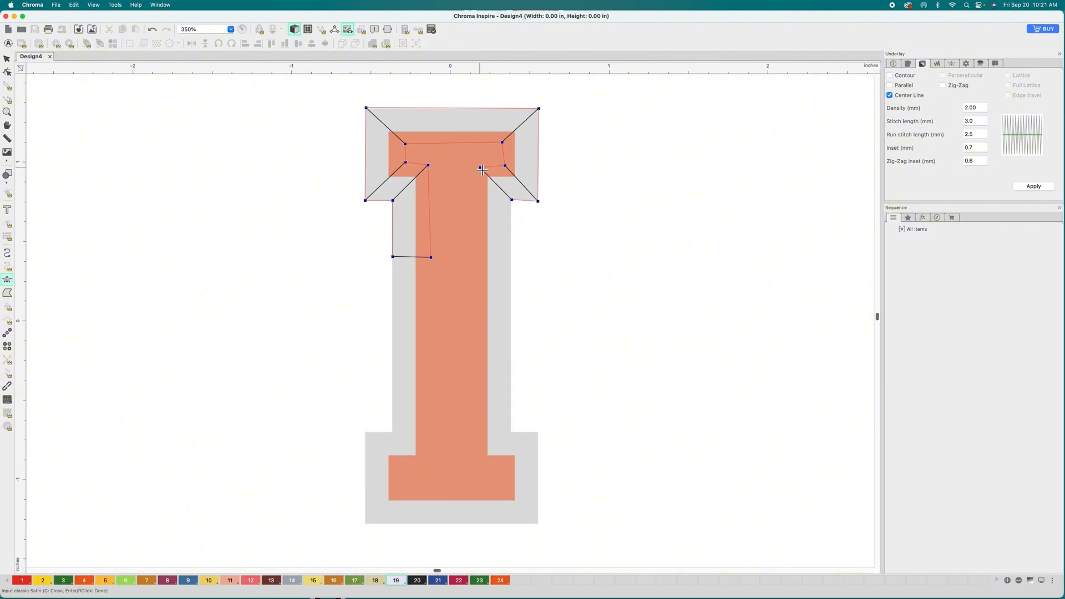
Step: Run the satin border down the stem's right side and around the right end of the lower serif with diagonal point pairs
click(509, 433)
click(479, 465)
click(539, 432)
click(503, 467)
click(537, 524)
click(504, 490)
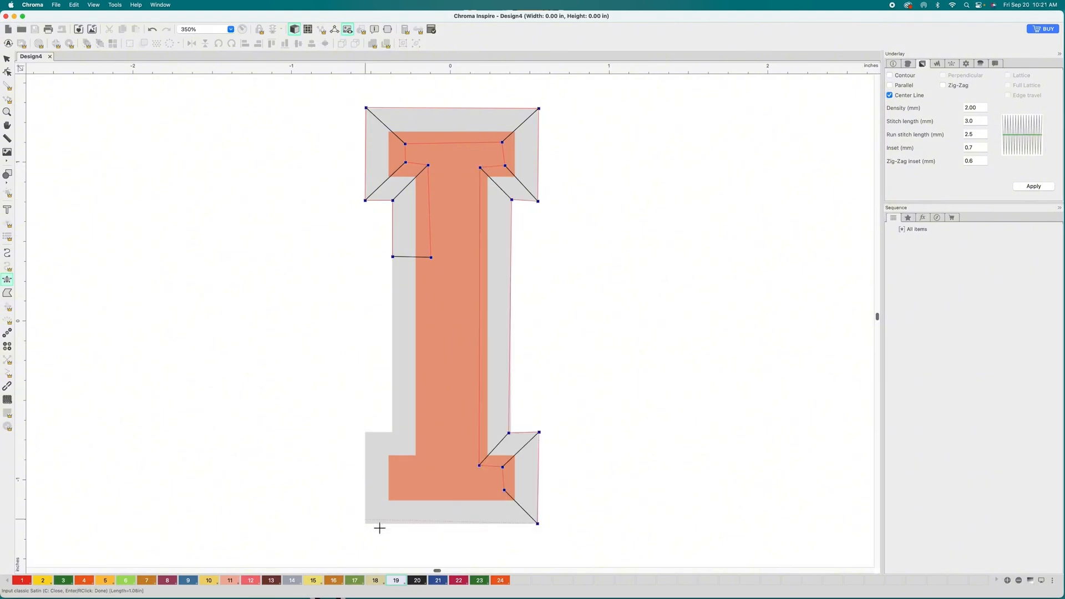
Step: Extend the satin border around the lower serif's left end to the stem, re-placing the point pair at its upper outer corner
click(365, 523)
click(401, 490)
click(365, 432)
click(395, 464)
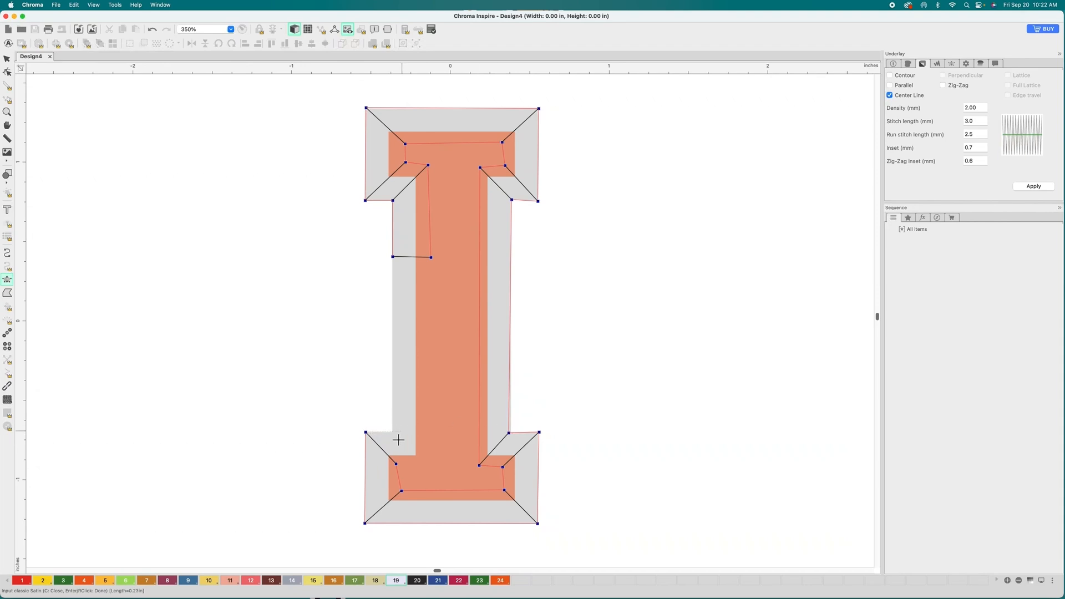
key(BackSpace)
key(BackSpace)
click(366, 431)
click(404, 470)
click(393, 432)
click(425, 462)
Step: Close the satin border just past its starting point pair on the stem's left side and generate its stitches
scroll(394, 253, up, 2)
click(382, 236)
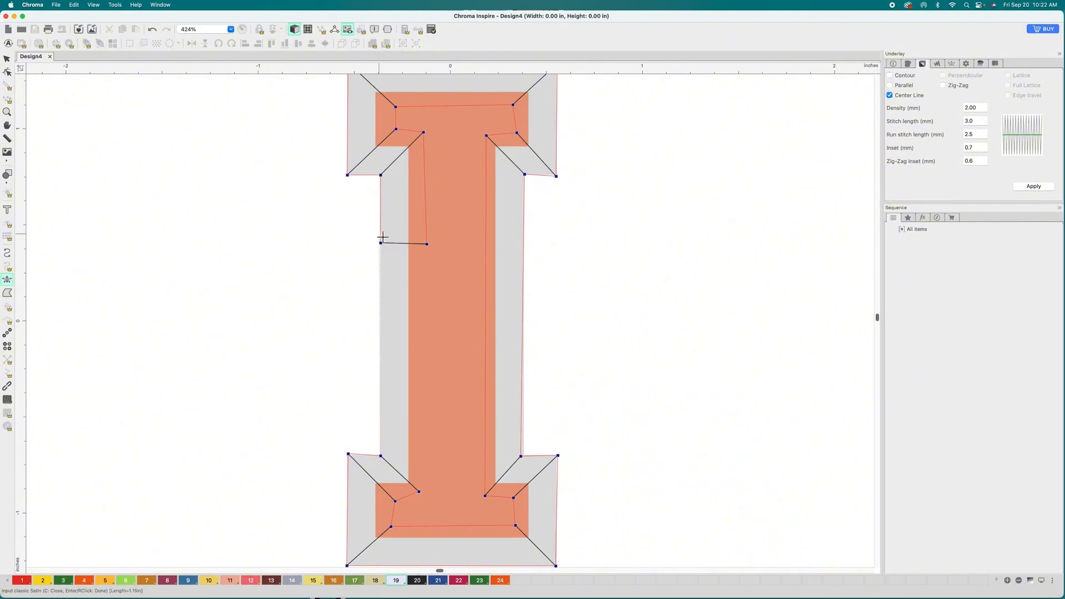
click(428, 238)
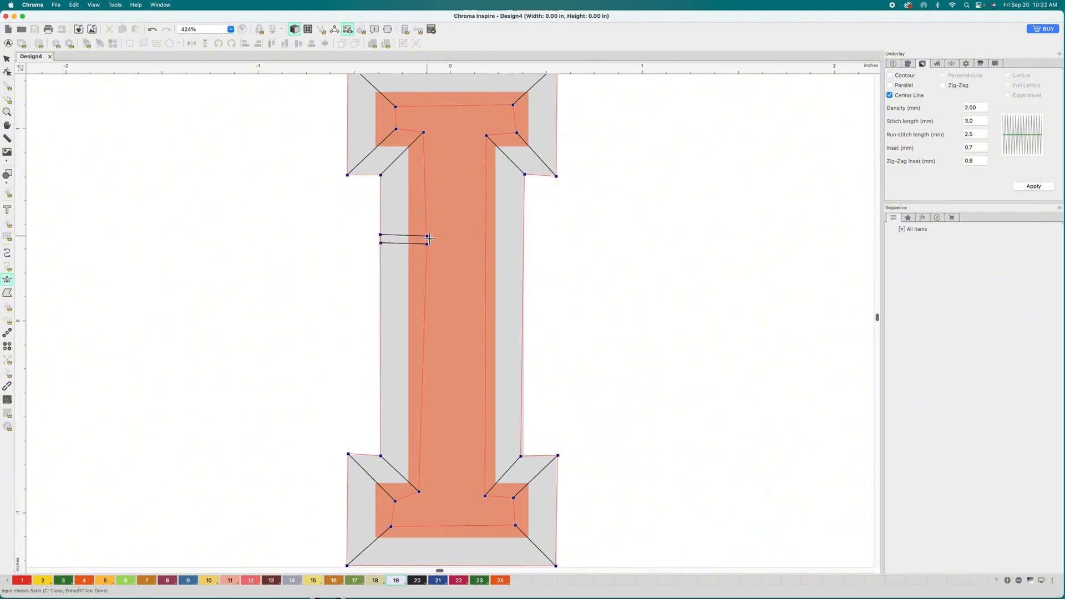
key(Return)
scroll(433, 310, down, 5)
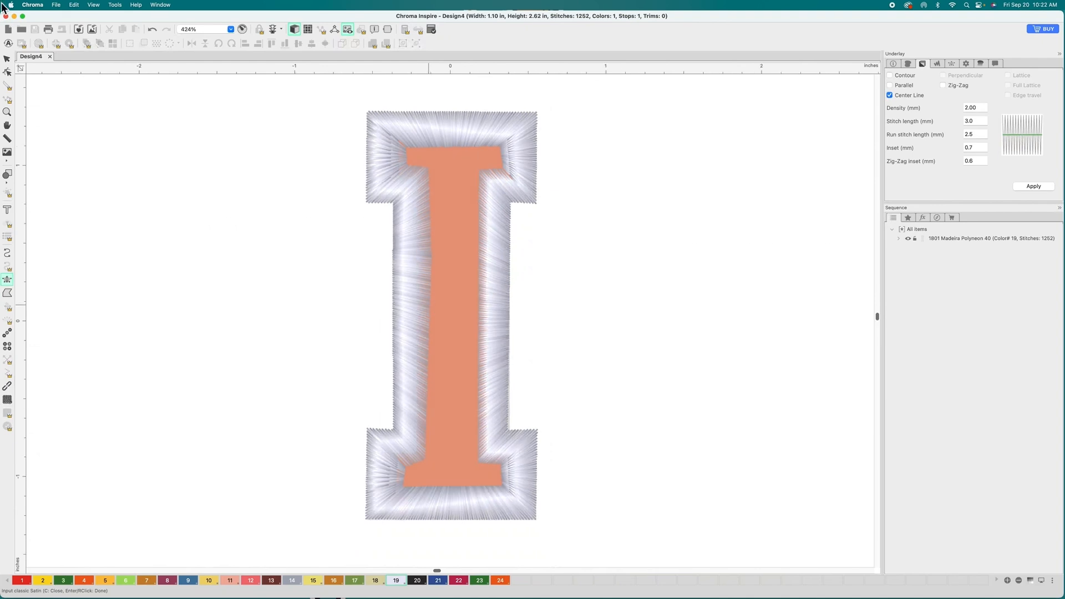
click(618, 240)
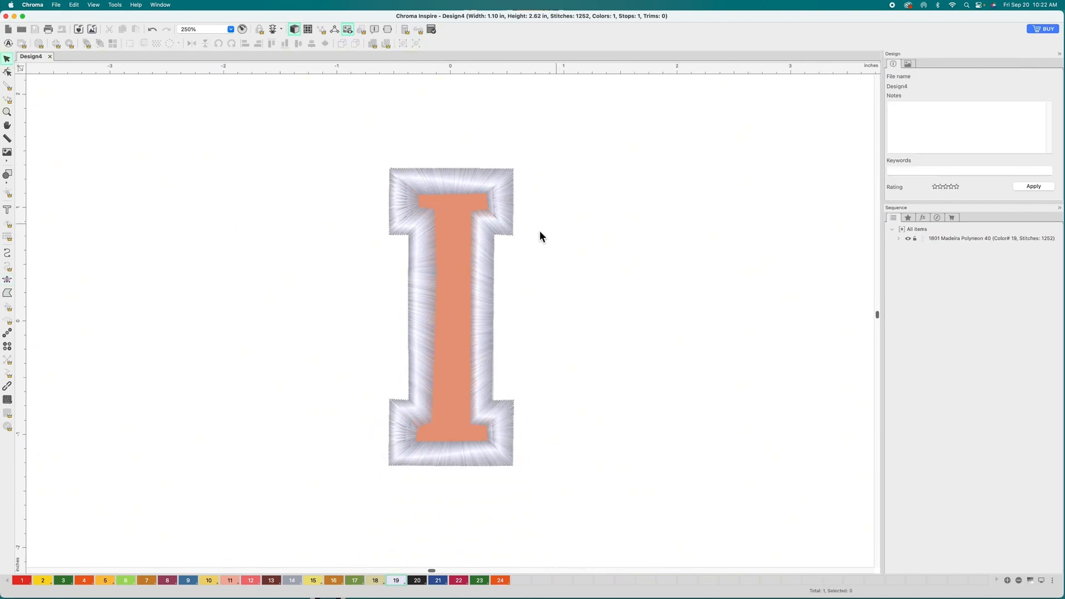
Step: Examine the satin border's outline points, especially along the inner edge of the stem's left side
click(433, 278)
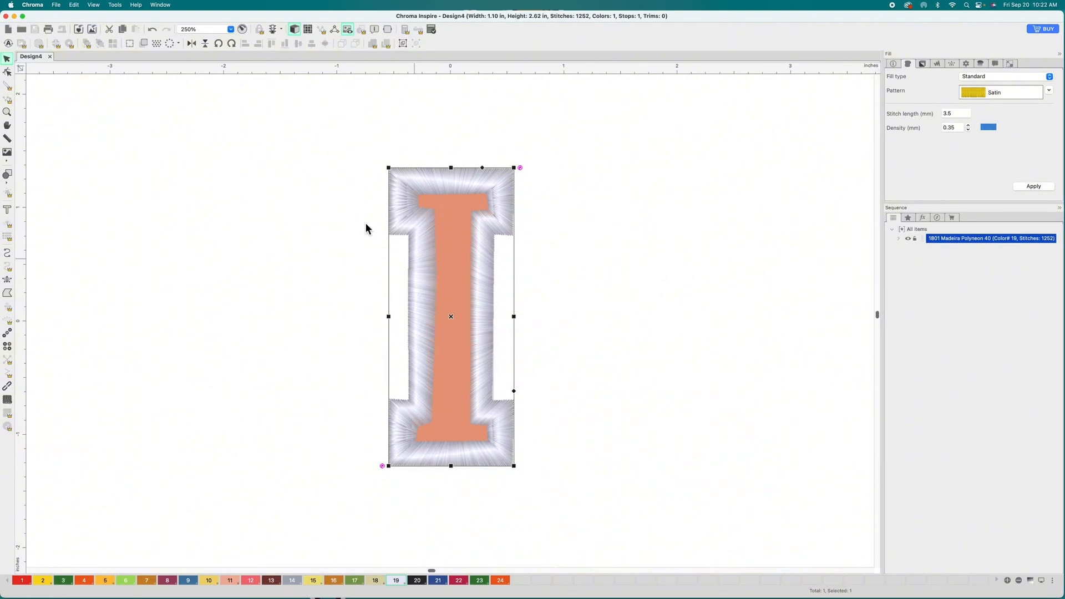
click(7, 72)
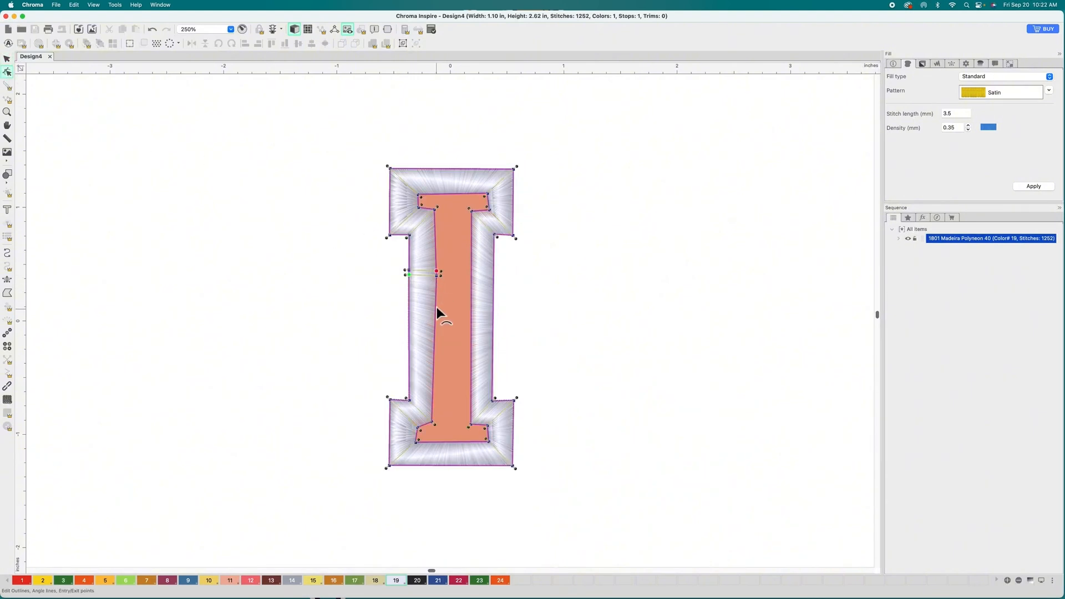
drag(436, 302, 435, 302)
click(7, 58)
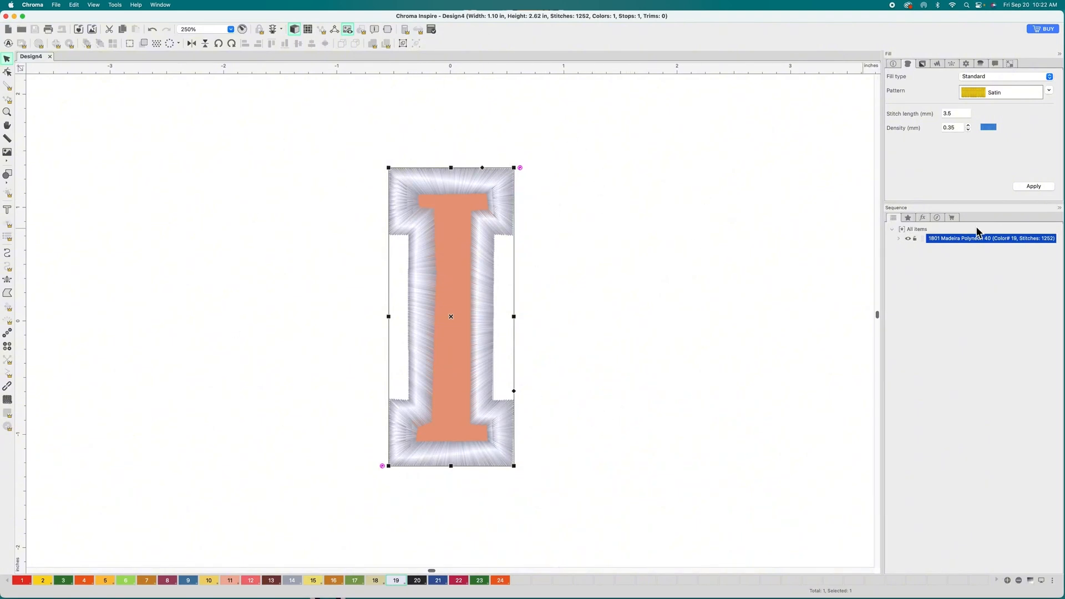
Step: Hide the gray satin border and set the stitch length for new run stitches to 4 mm
click(909, 240)
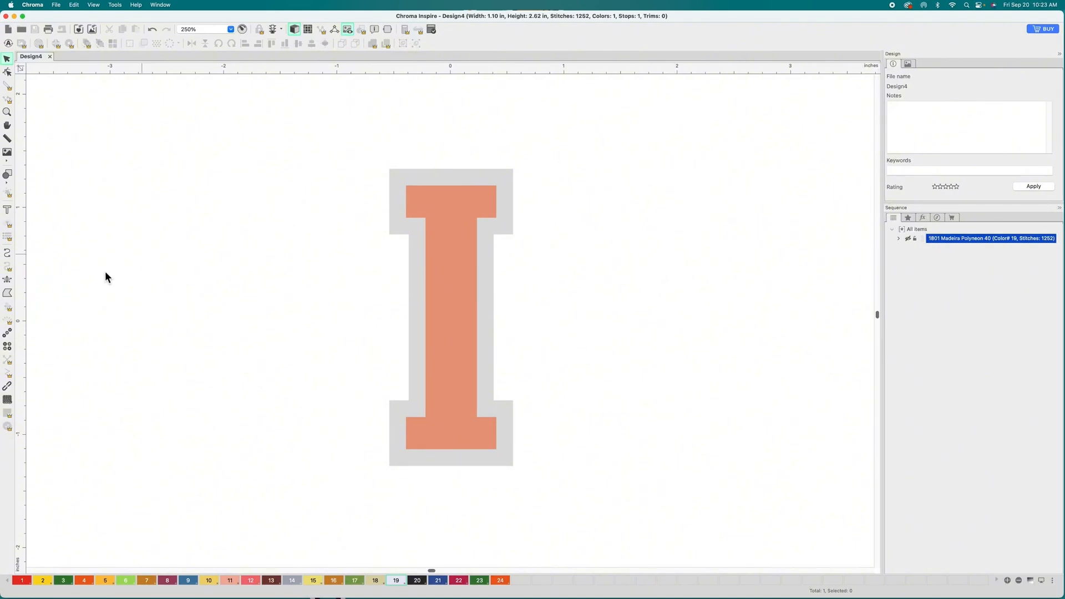
click(8, 256)
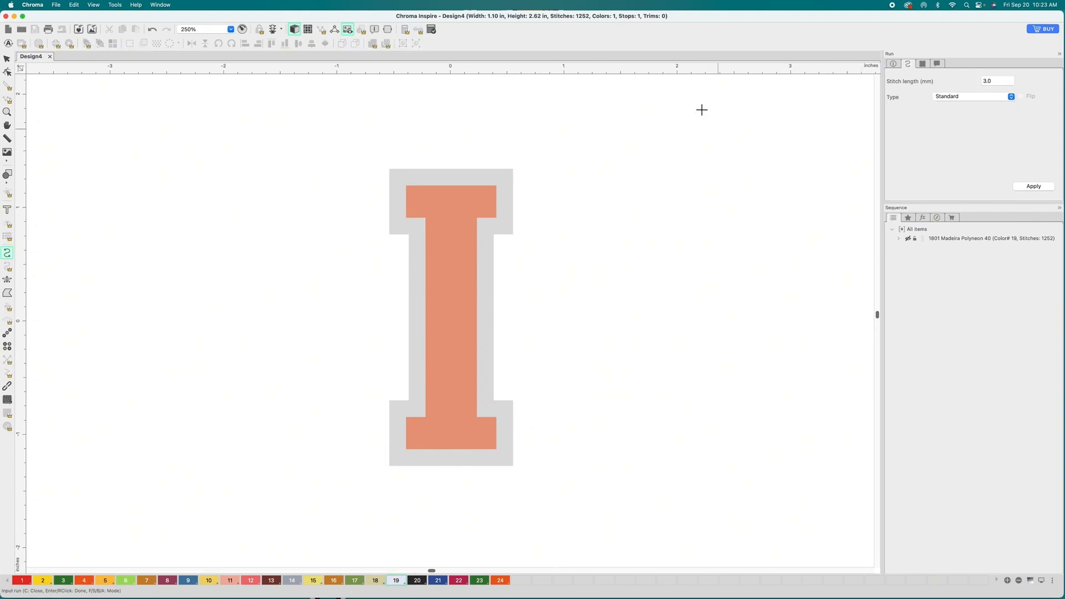
drag(995, 81, 956, 83)
scroll(410, 196, up, 1)
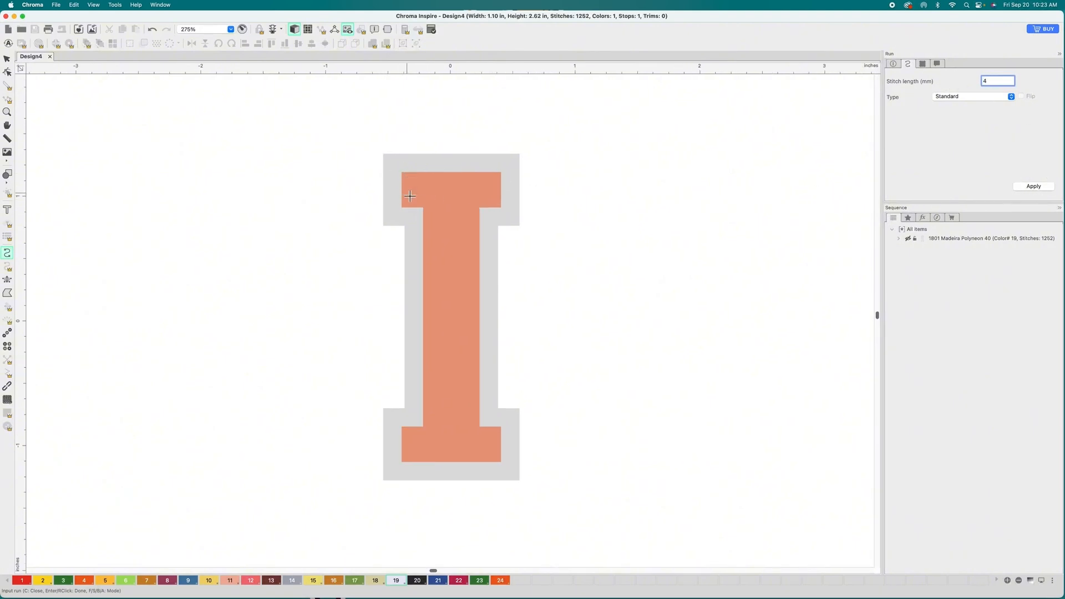
scroll(410, 196, up, 2)
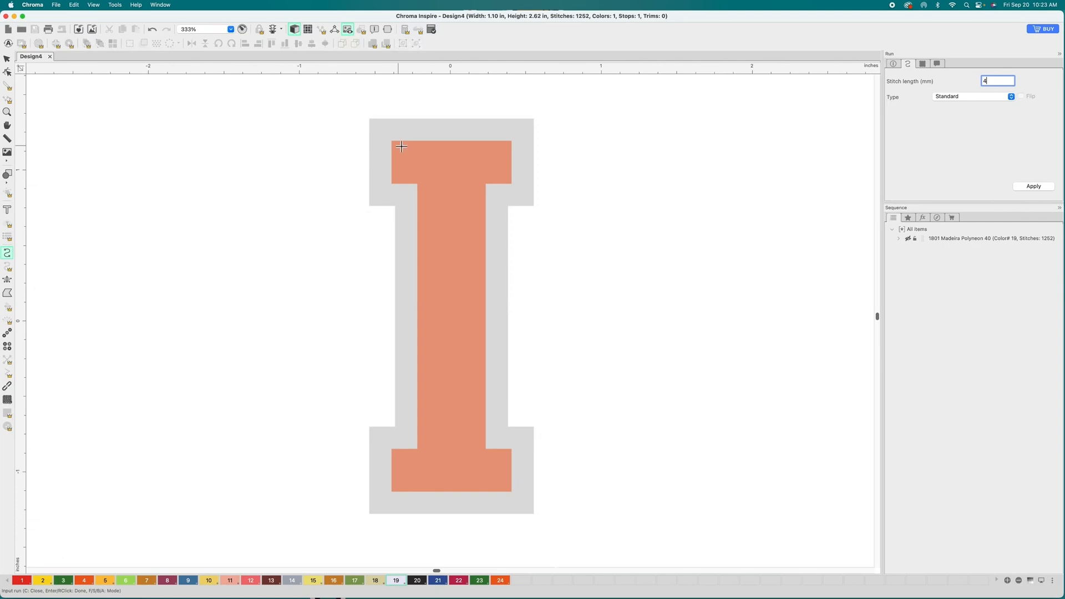
click(398, 144)
key(BackSpace)
click(401, 150)
click(403, 175)
key(Escape)
Step: Digitize an orange (color 24) run from the upper serif's left end down the stem and across to the lower serif's right end
click(399, 150)
click(399, 176)
click(436, 190)
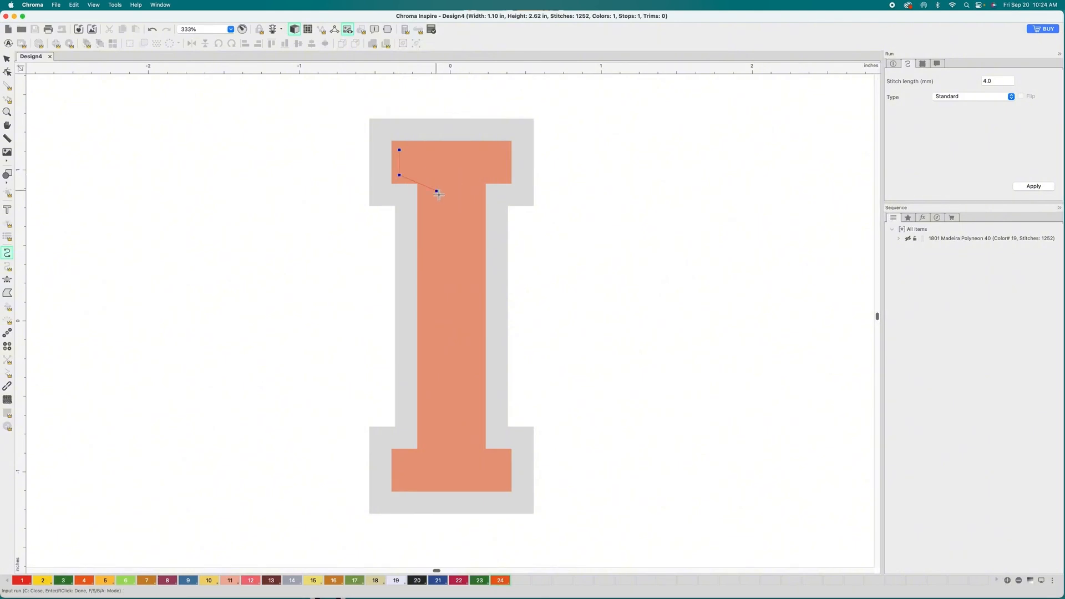
click(433, 456)
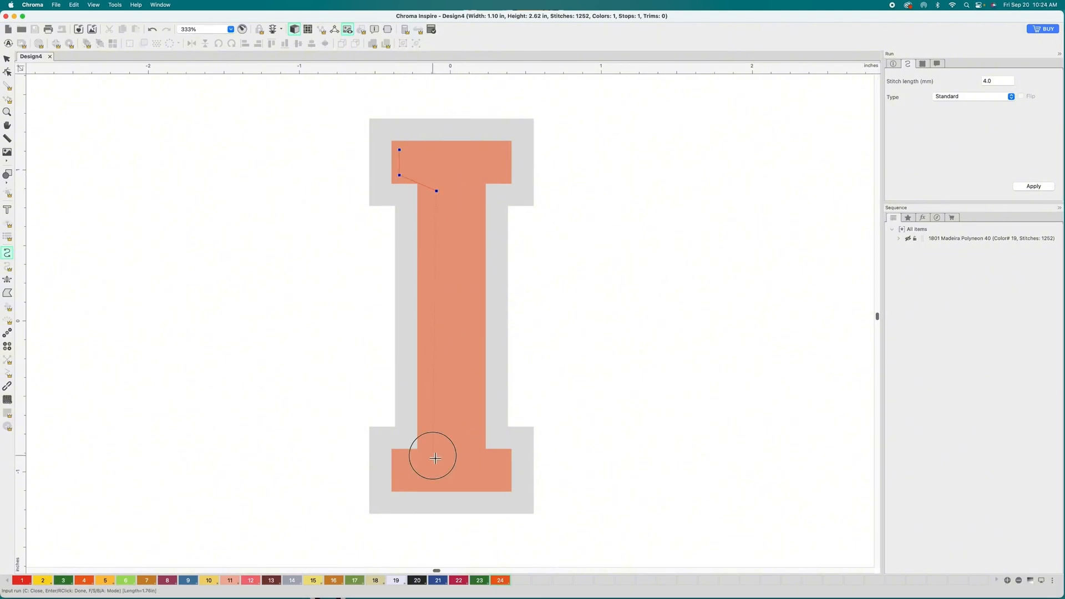
click(508, 457)
key(Return)
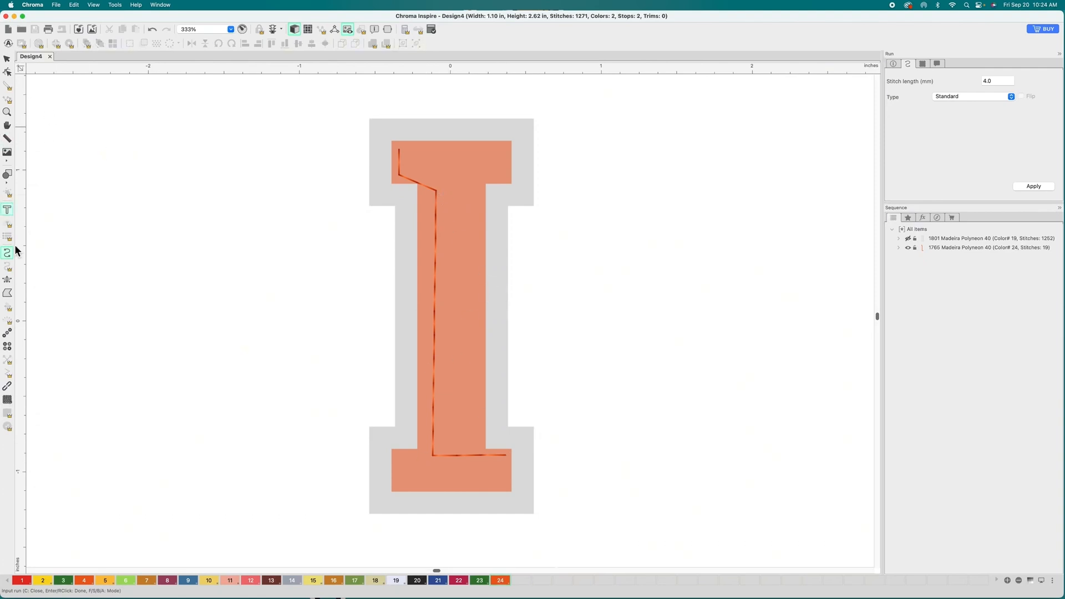
Step: Set the density for new classic satin columns to 0.12 mm and apply it
click(8, 279)
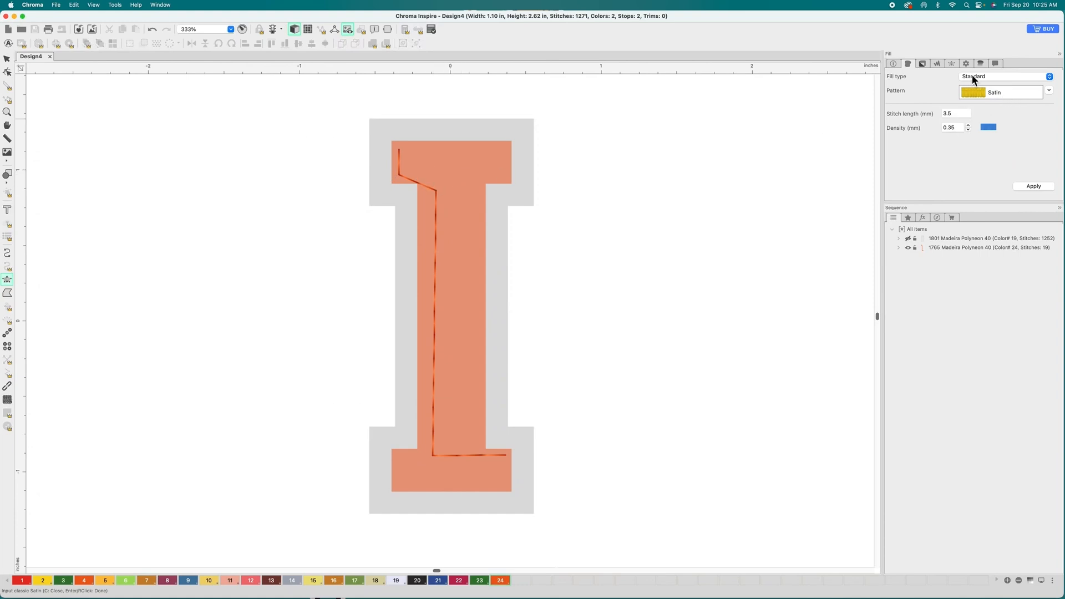
double_click(951, 128)
text(0)
text(.12)
click(1035, 187)
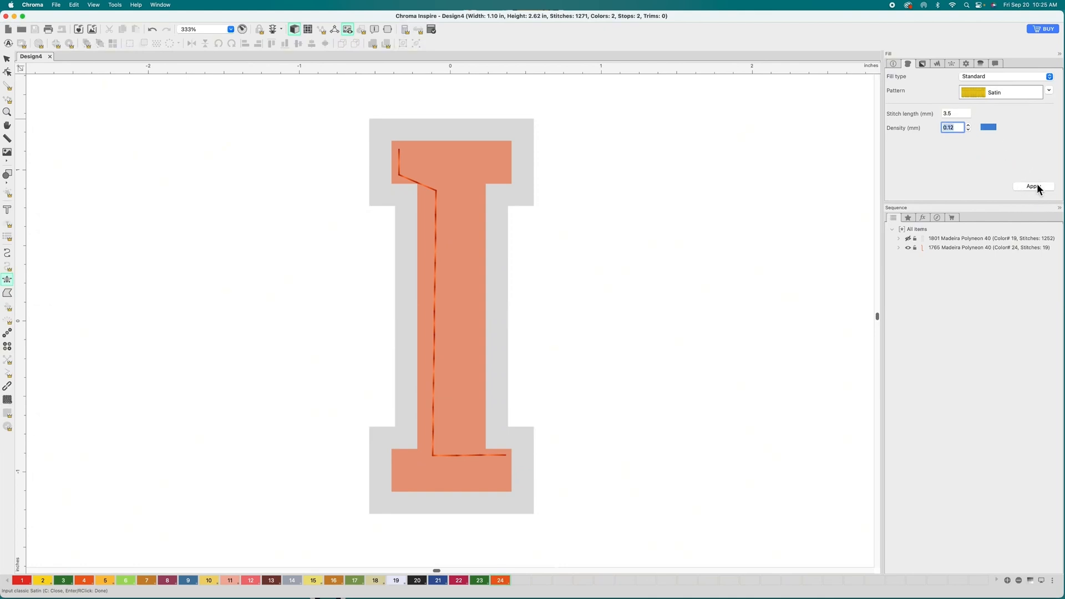
click(921, 63)
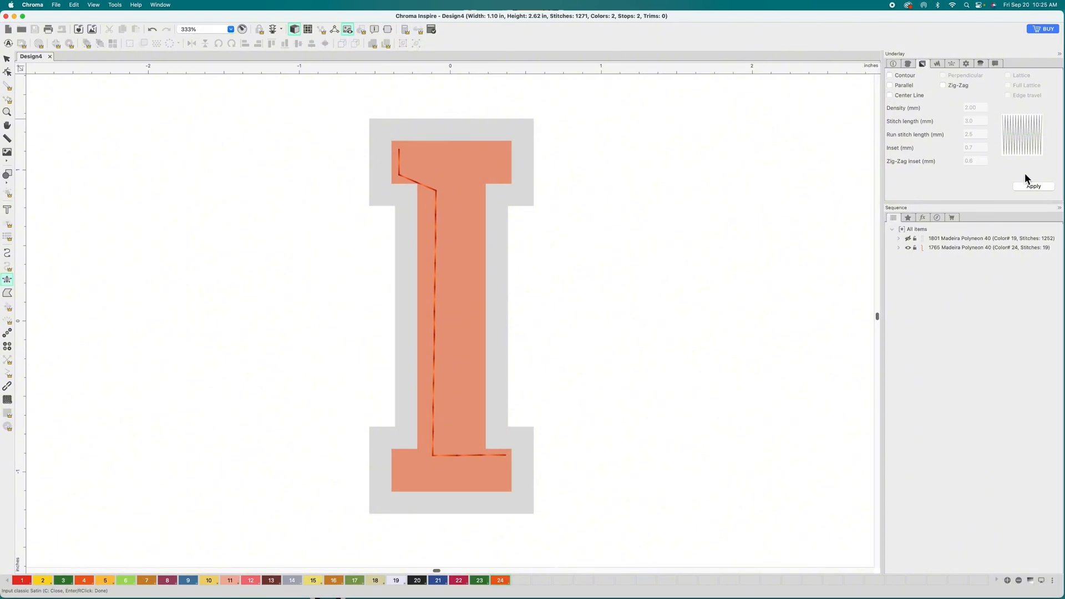
click(908, 63)
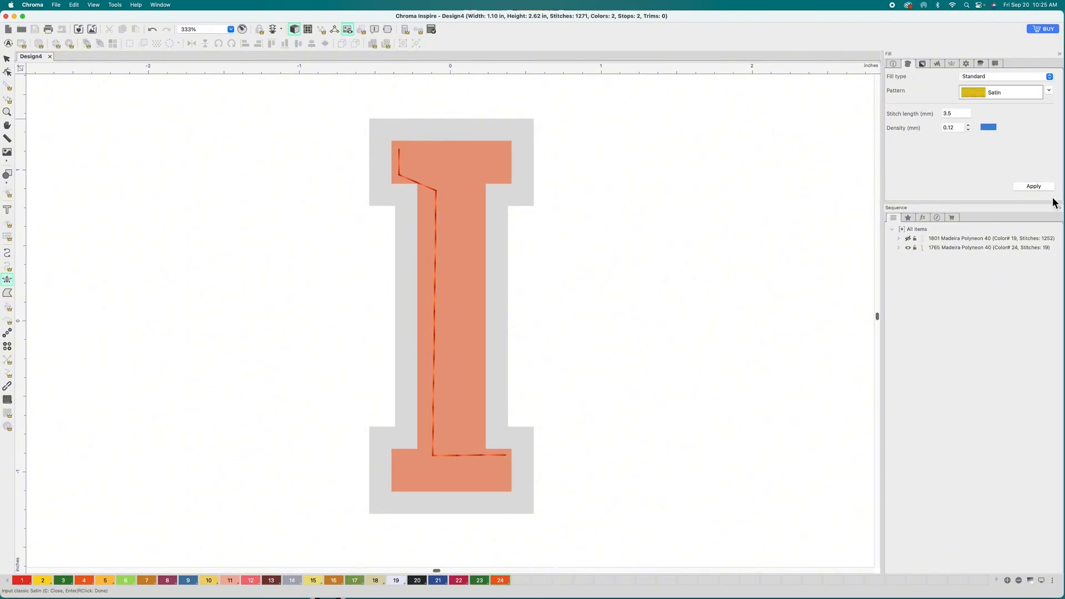
click(1024, 186)
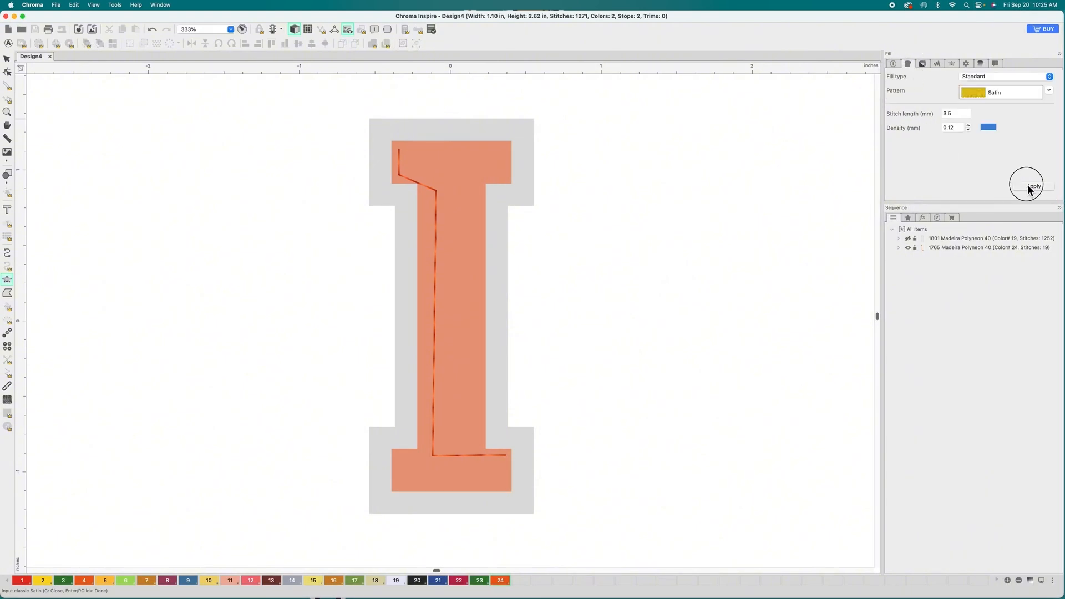
Step: Move the orange run's point at the top of the stem slightly upward, into the upper serif
click(7, 72)
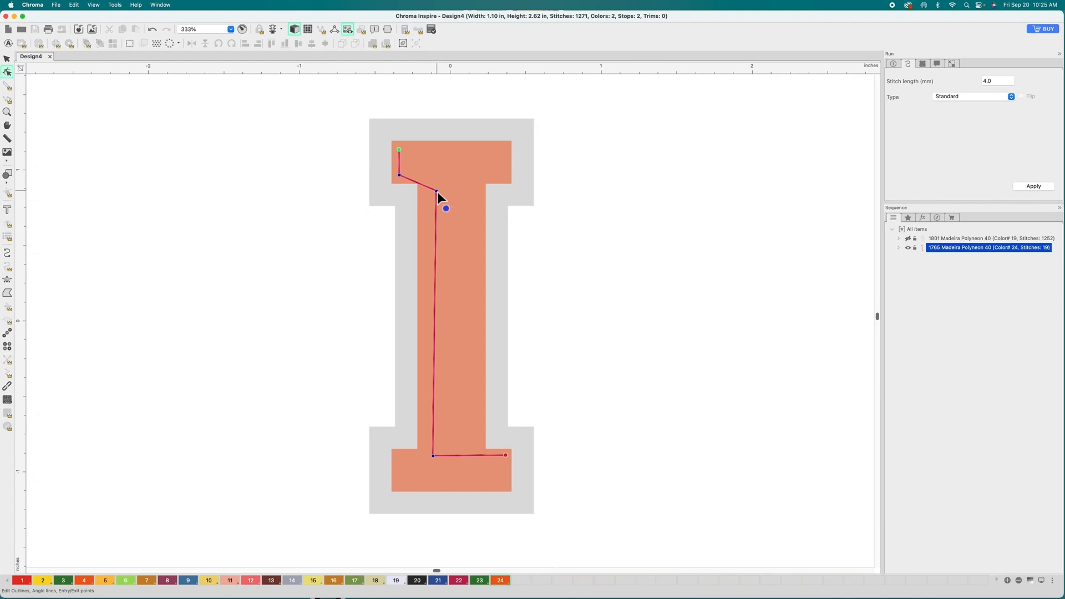
drag(438, 194, 437, 182)
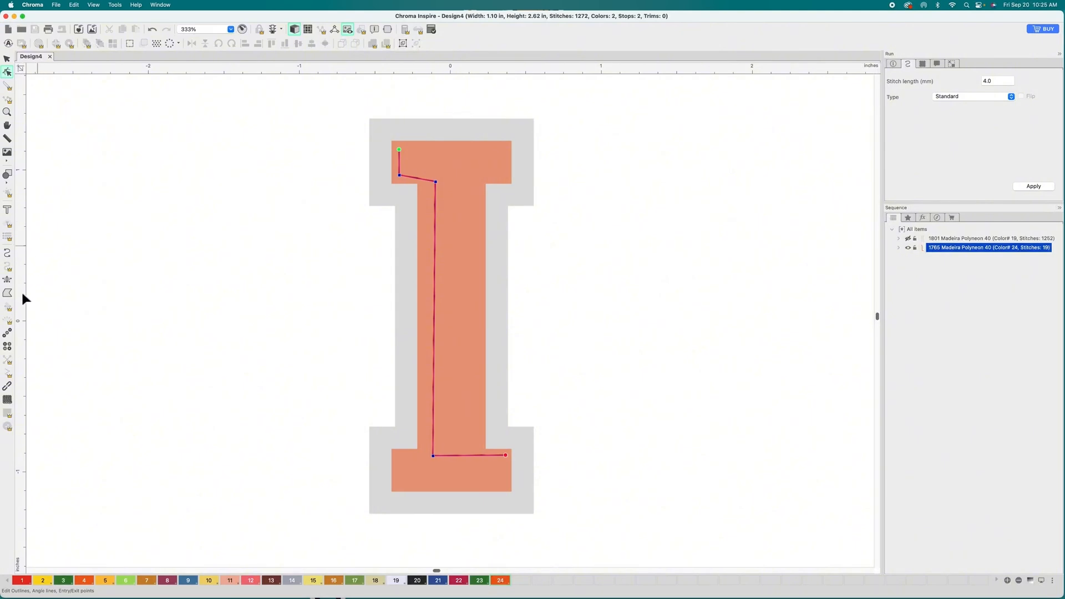
Step: Digitize a narrow satin column at the lower serif's right end, with diagonal point pairs at its upper and lower corners
click(7, 279)
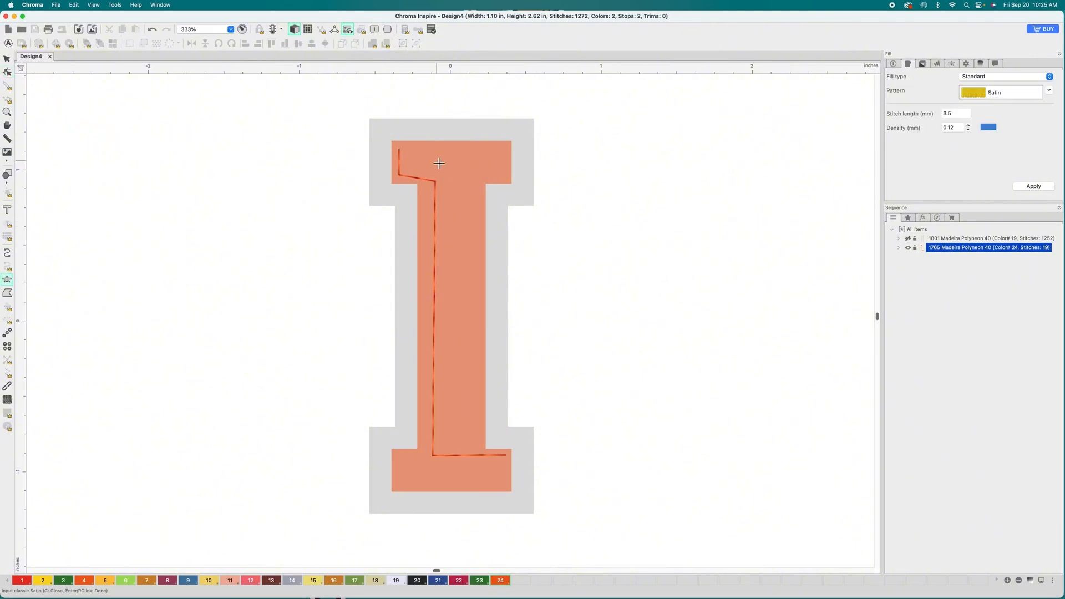
scroll(507, 463, up, 2)
key(space)
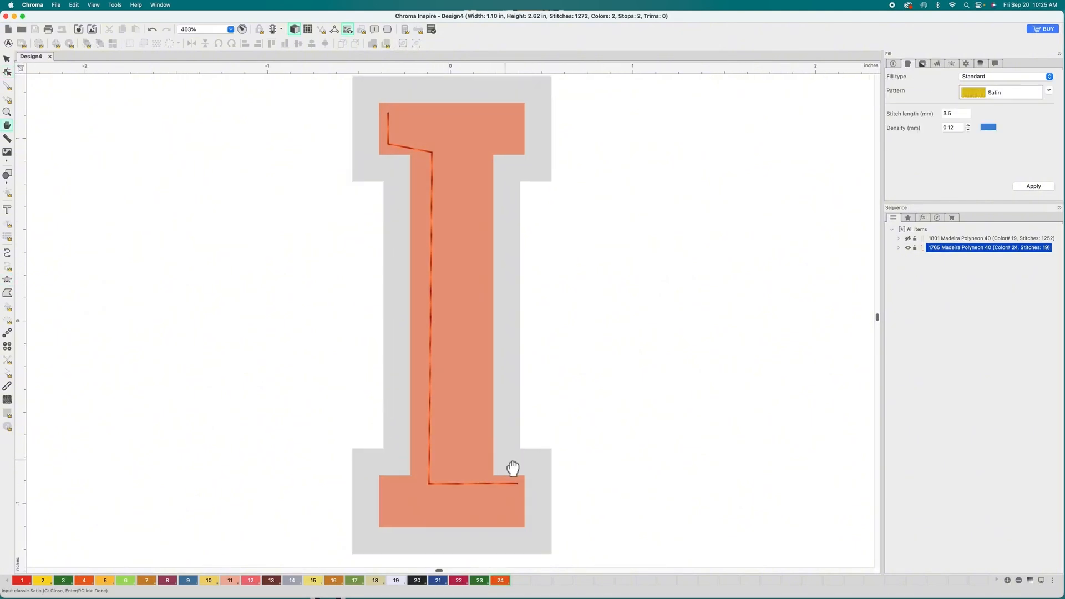
scroll(502, 371, up, 3)
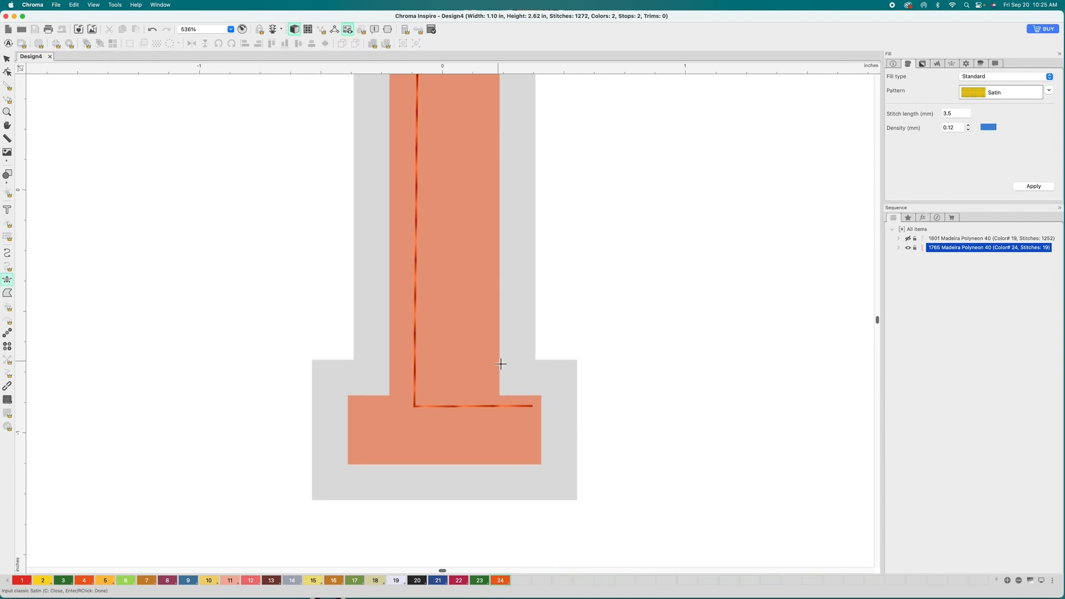
click(508, 410)
click(538, 398)
click(508, 448)
click(542, 461)
key(Return)
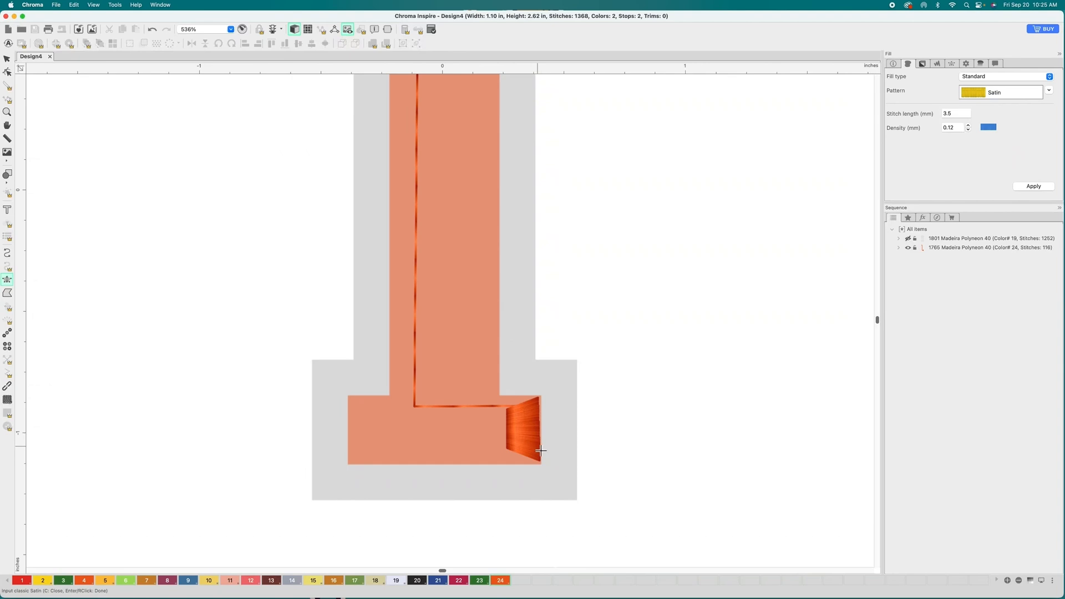
Step: Nudge the small satin column slightly inward from the lower serif's right edge
click(7, 59)
click(521, 425)
drag(527, 440, 523, 437)
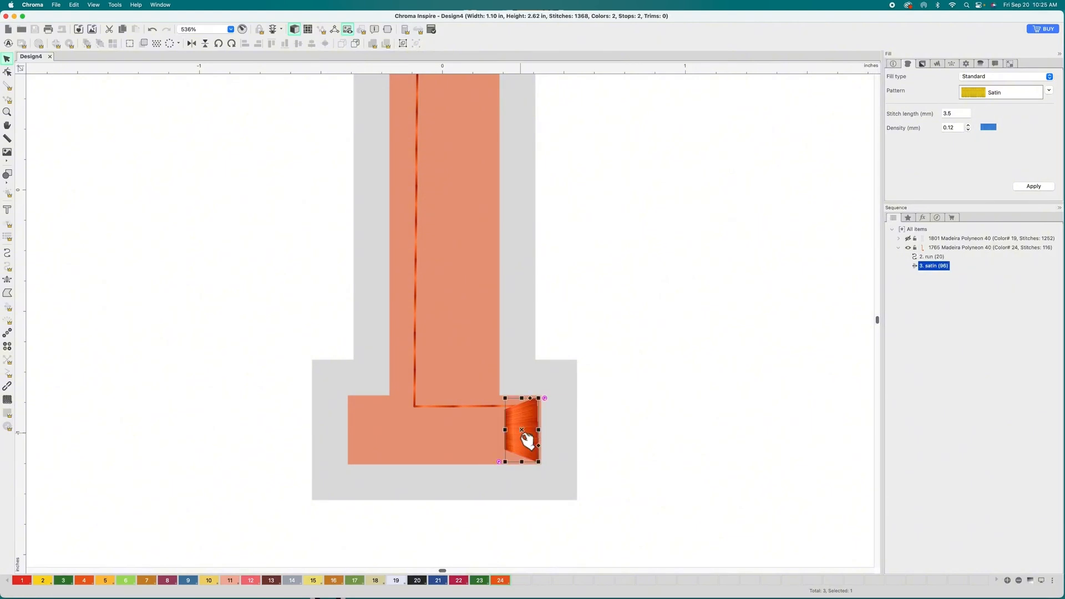
click(570, 430)
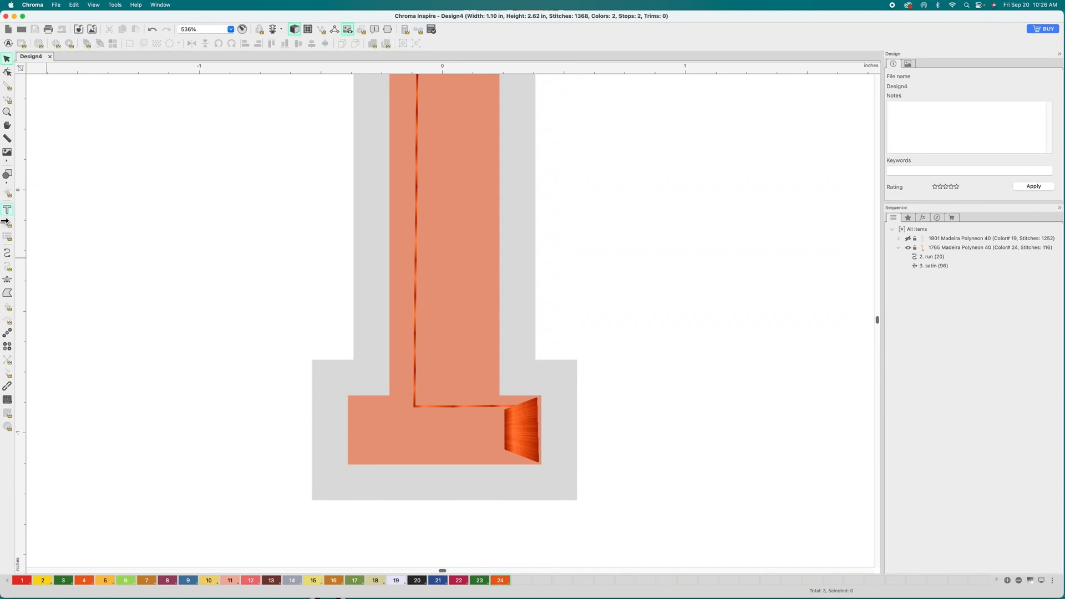
Step: Digitize a run along the lower serif's bottom edge, from the right satin column's exit point to the serif's left end
click(7, 253)
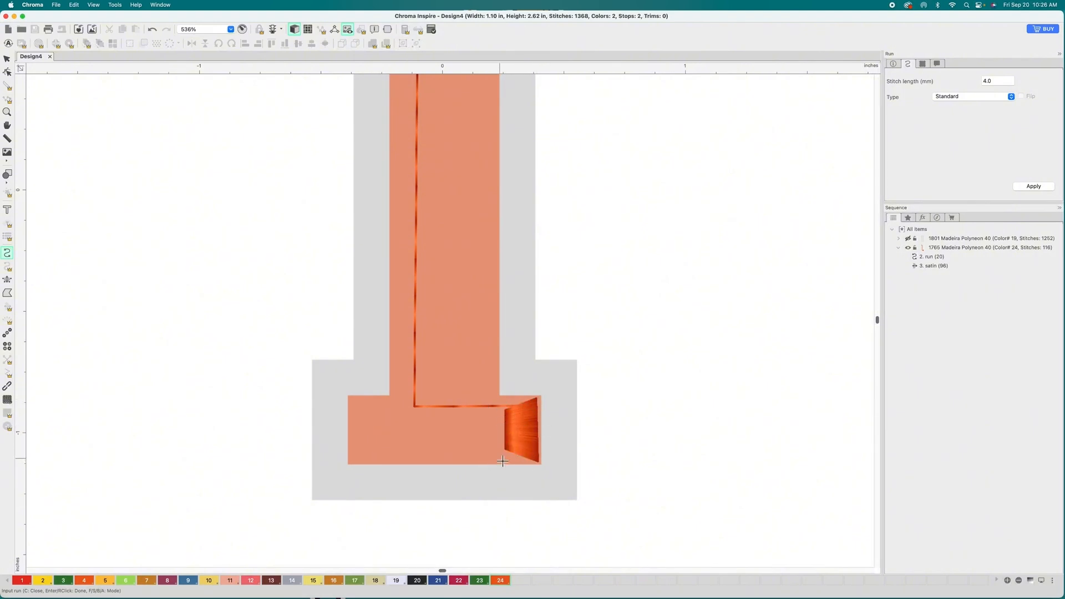
click(8, 72)
click(516, 458)
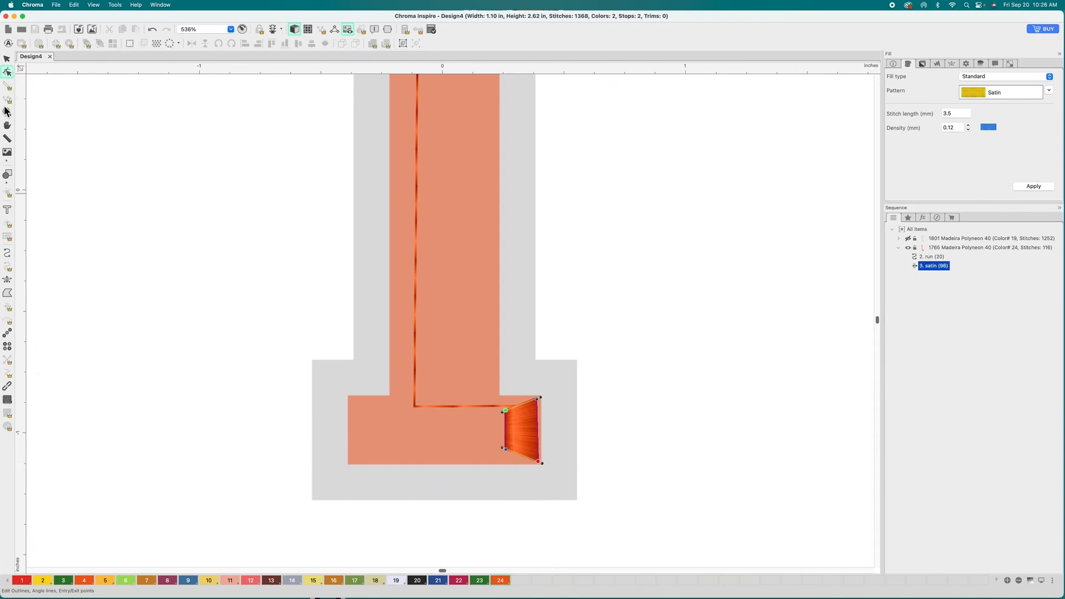
click(7, 252)
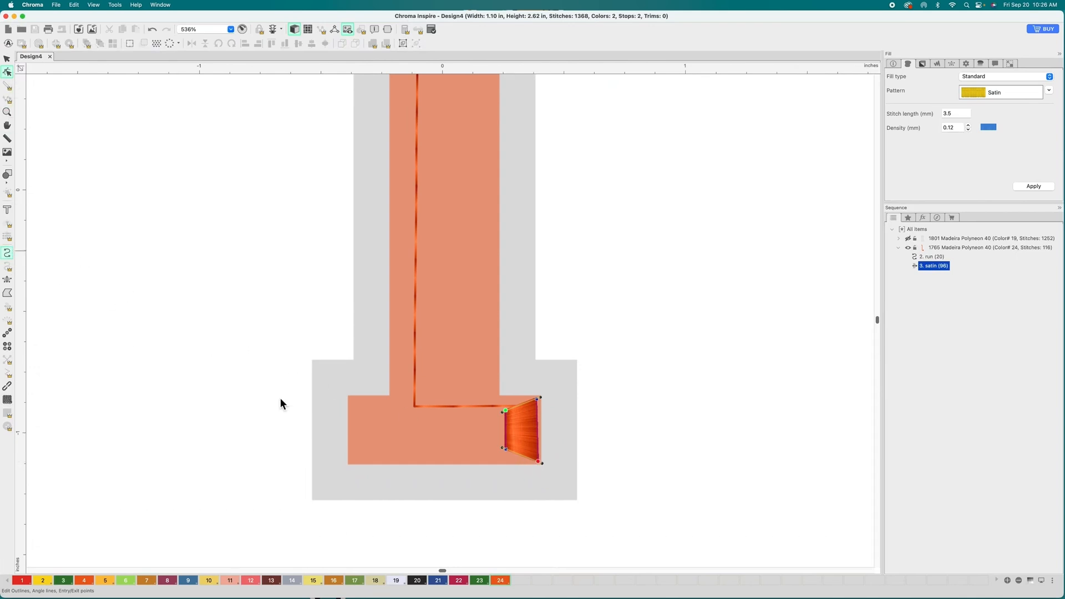
click(531, 461)
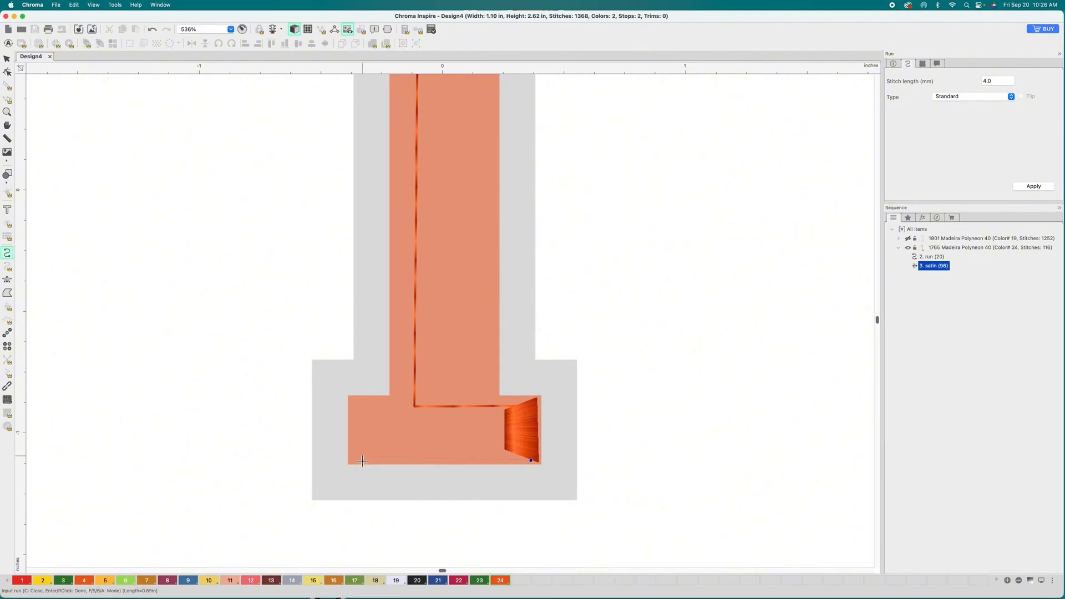
click(358, 463)
key(Return)
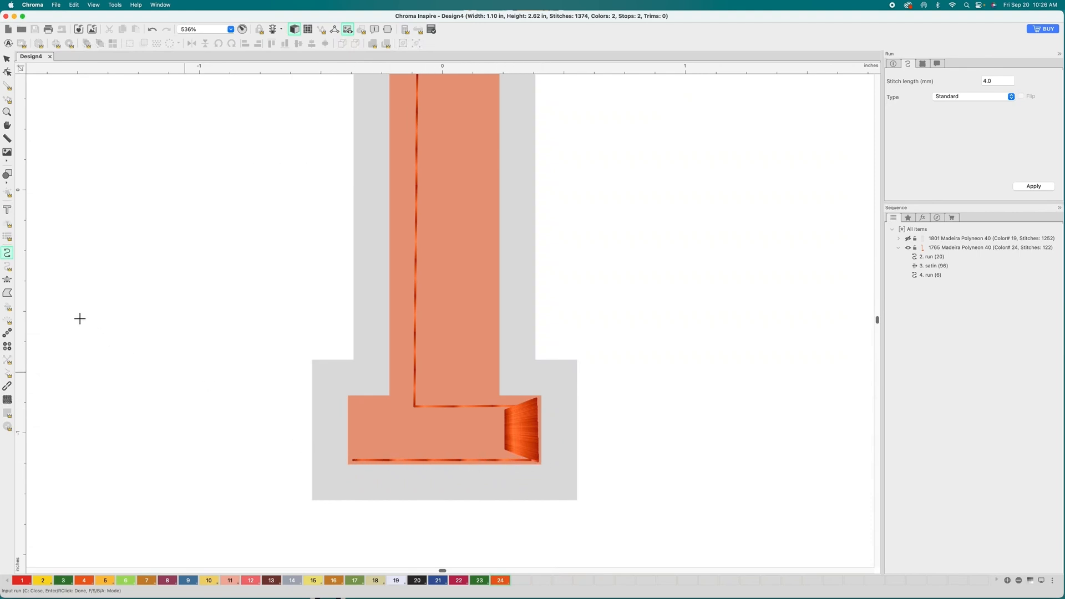
Step: Digitize a matching narrow satin column at the lower serif's left end, from its bottom corner to its top corner
click(7, 279)
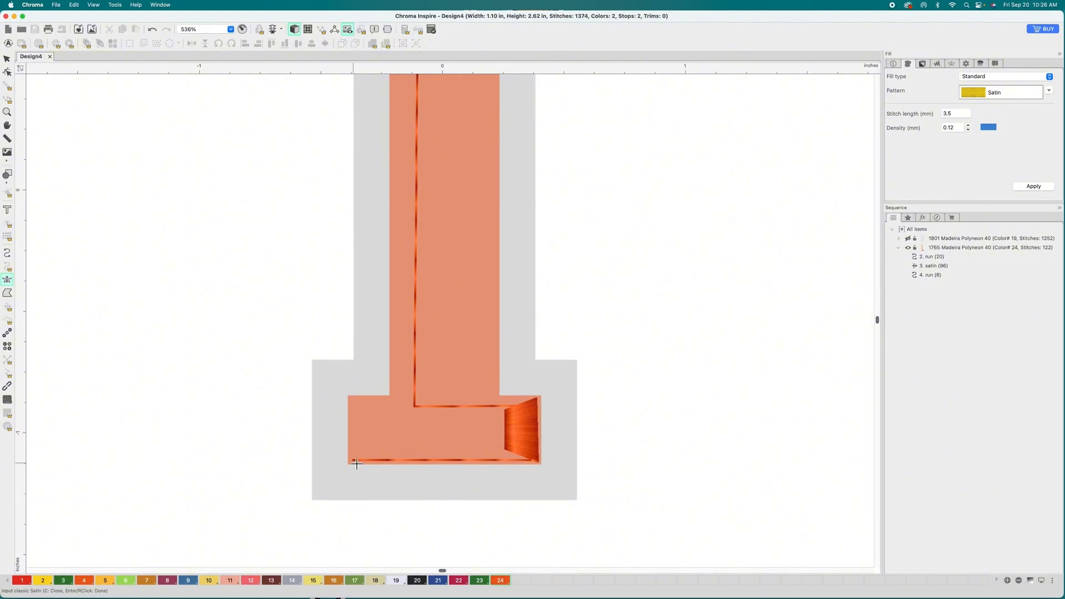
click(352, 460)
click(374, 455)
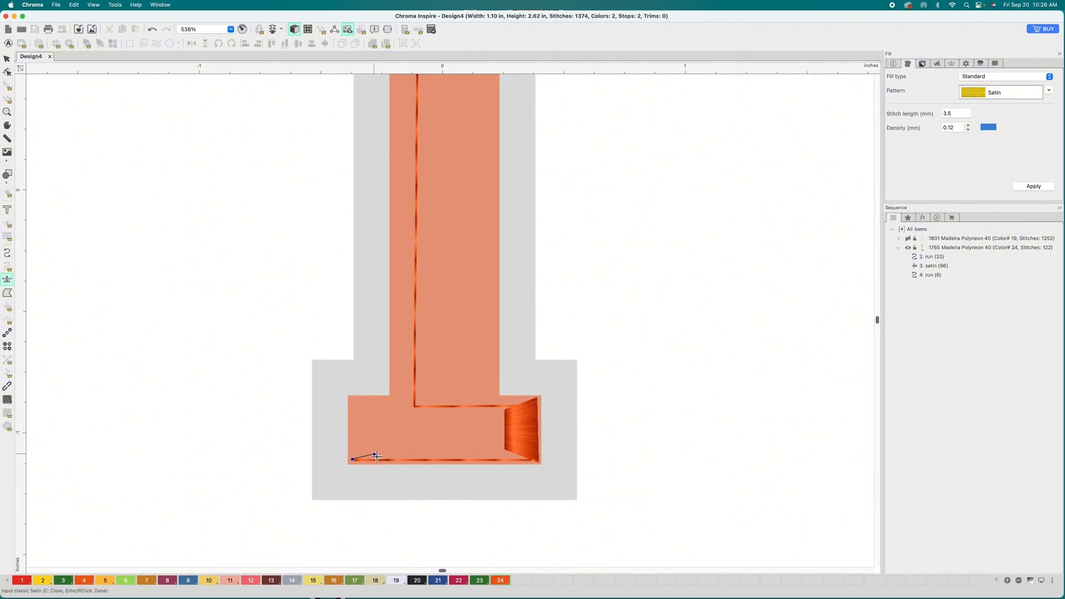
click(353, 400)
click(377, 408)
key(Return)
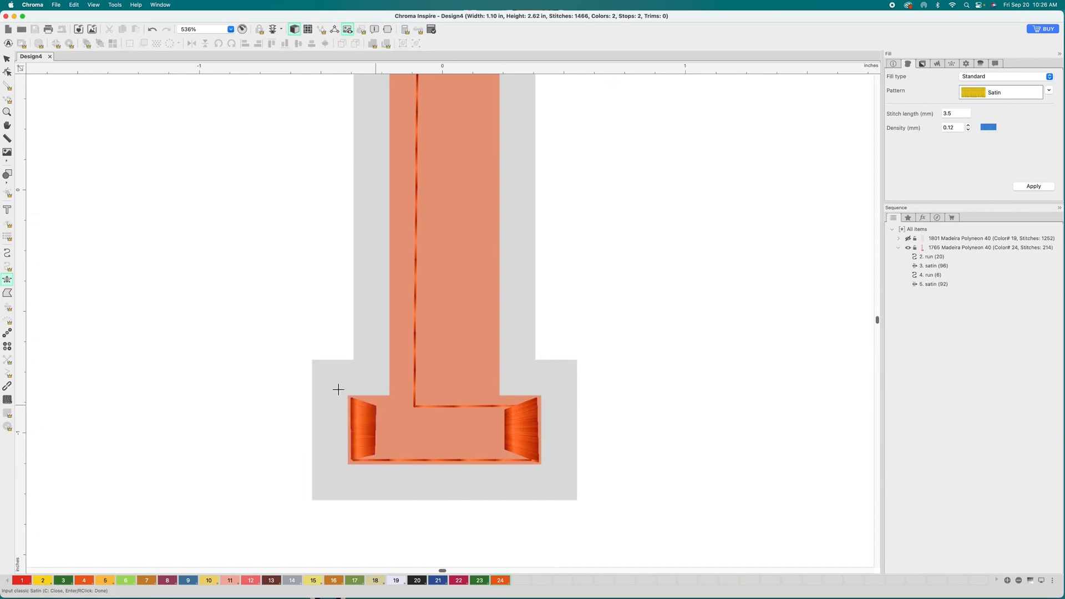
Step: Start a run at the left satin column's upper corner and zigzag it across the junction of the stem and lower serif
click(7, 254)
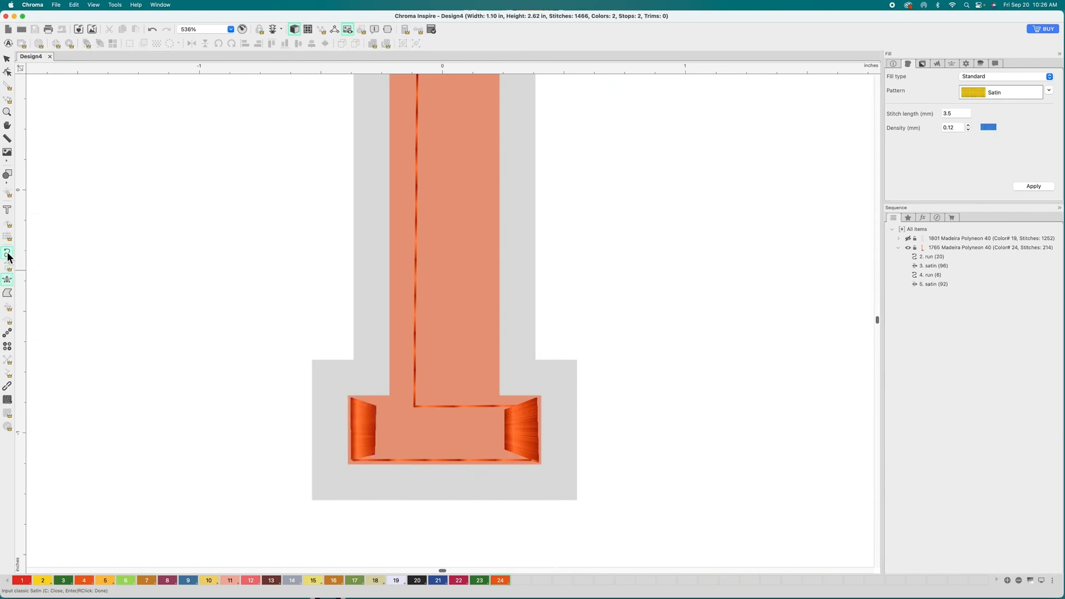
click(360, 401)
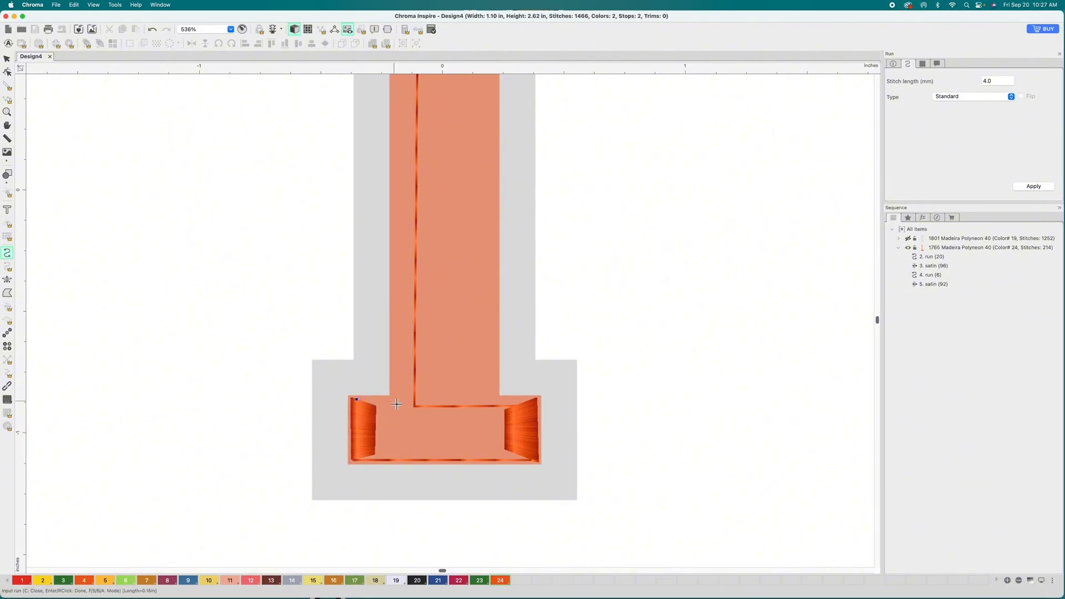
click(394, 401)
click(405, 377)
click(413, 416)
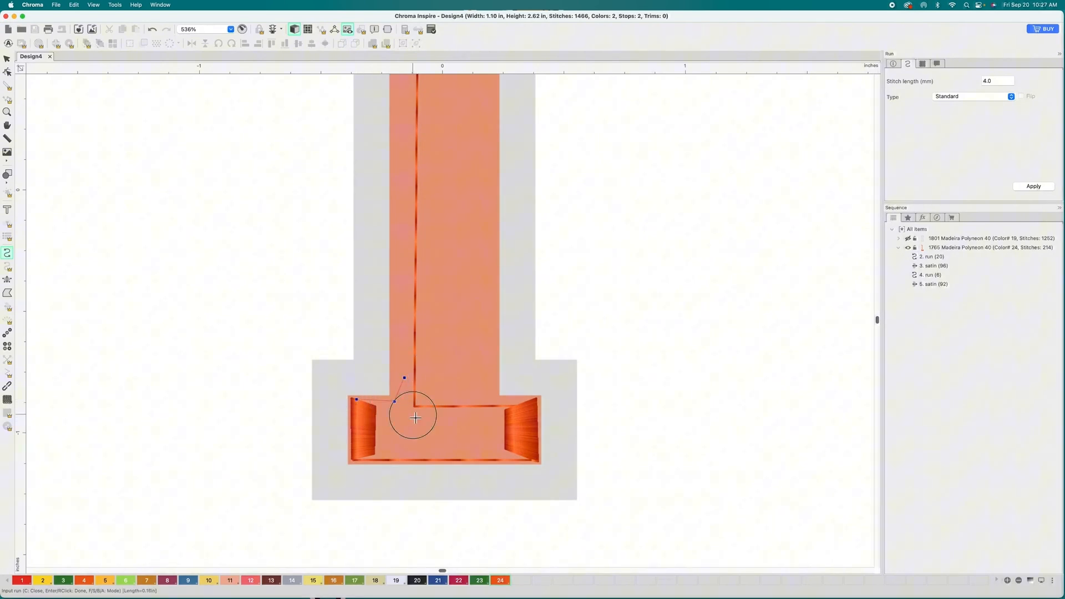
click(425, 376)
click(429, 418)
click(442, 379)
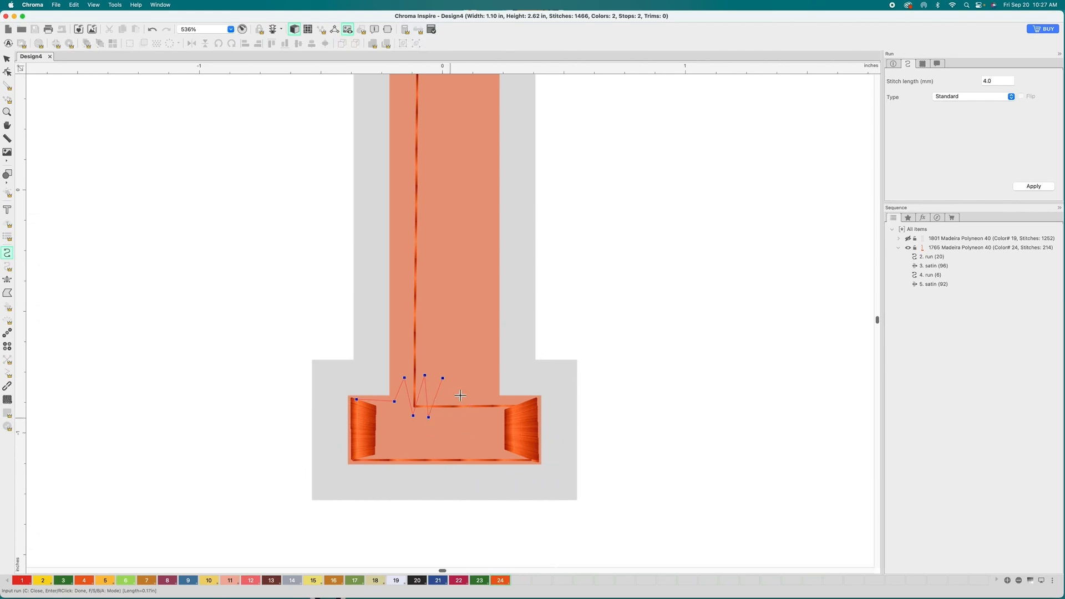
click(450, 418)
click(460, 376)
click(476, 425)
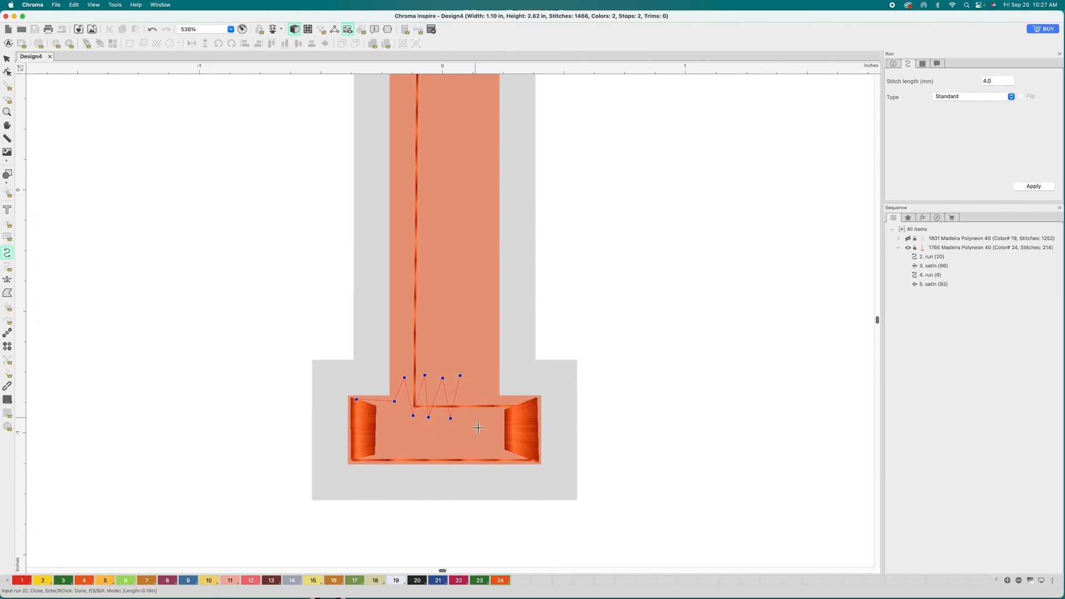
click(492, 378)
Step: Carry the run up the stem's right side to mid-height and zigzag it leftward across the stem's middle
key(space)
drag(492, 366, 478, 470)
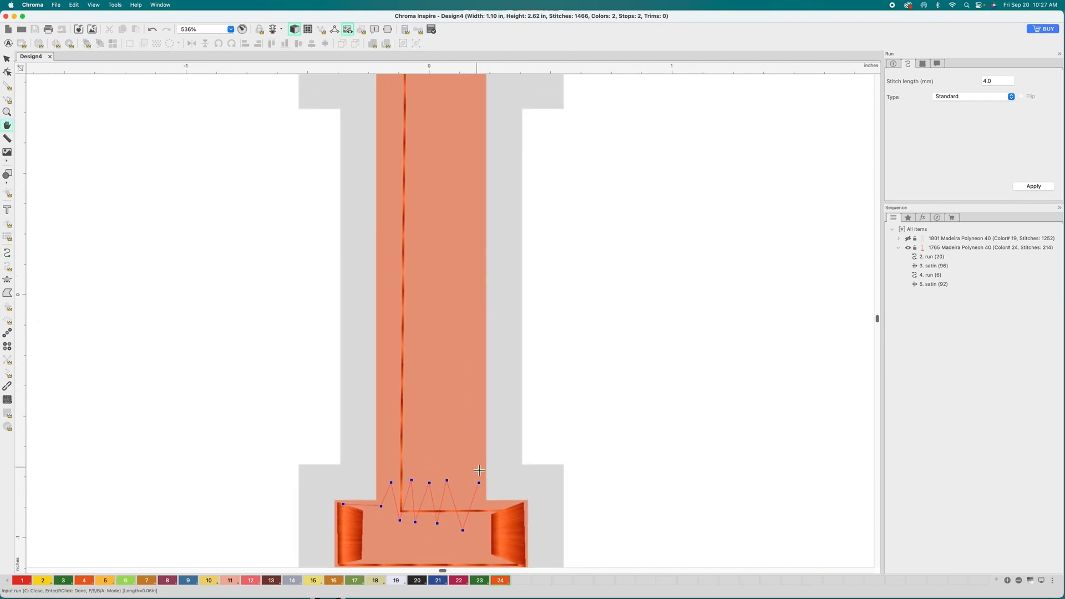
click(479, 276)
click(466, 329)
click(454, 249)
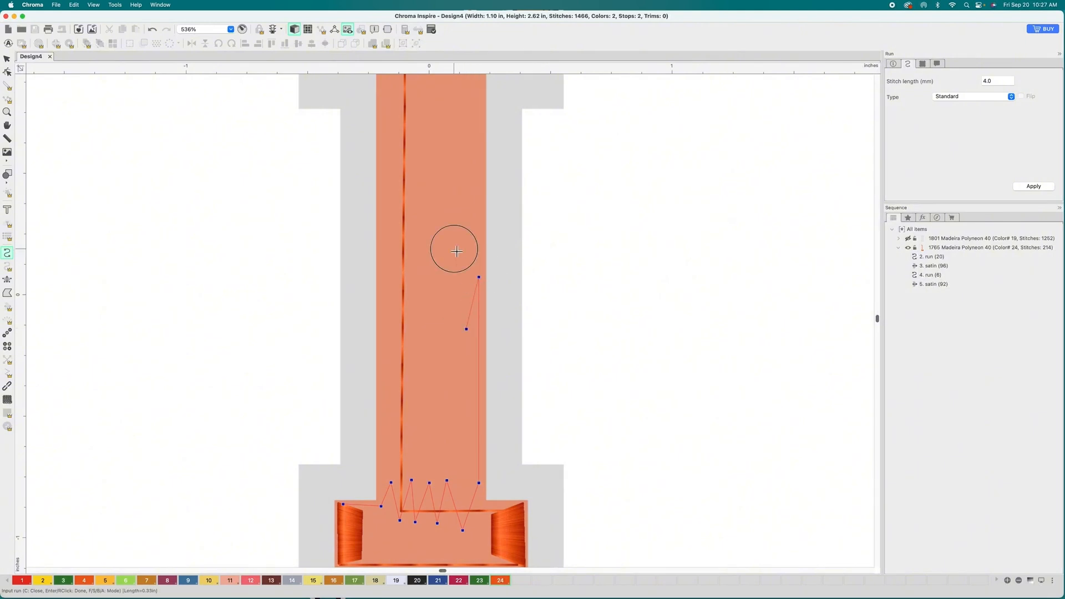
click(441, 330)
click(430, 268)
click(425, 329)
click(415, 271)
click(396, 342)
click(393, 279)
Step: Continue the run from the middle zigzag up the stem's left side to just inside the upper serif
key(space)
drag(444, 148, 430, 309)
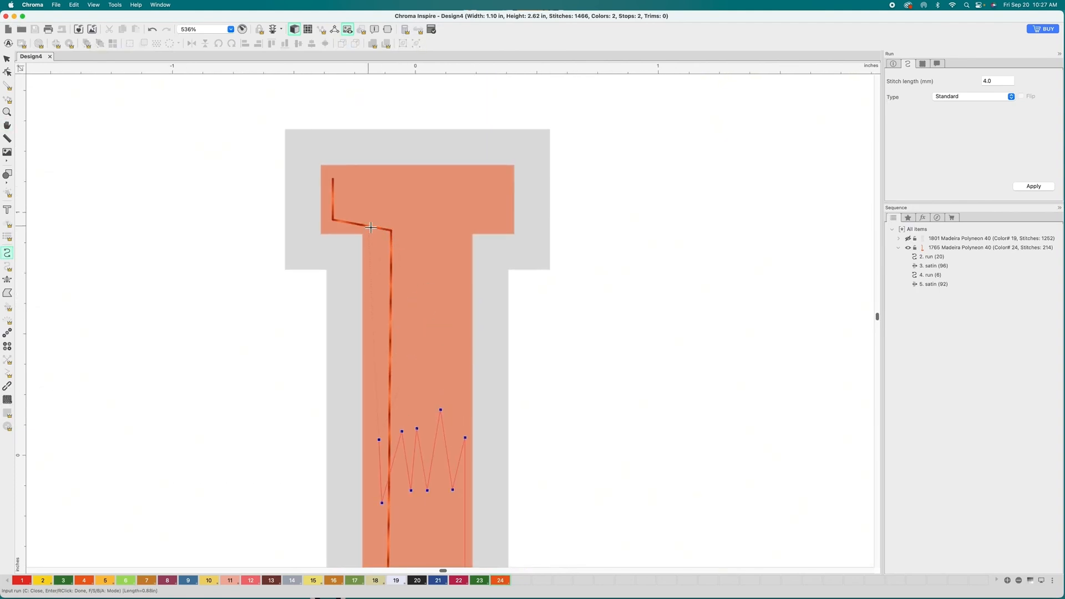
click(383, 343)
click(386, 304)
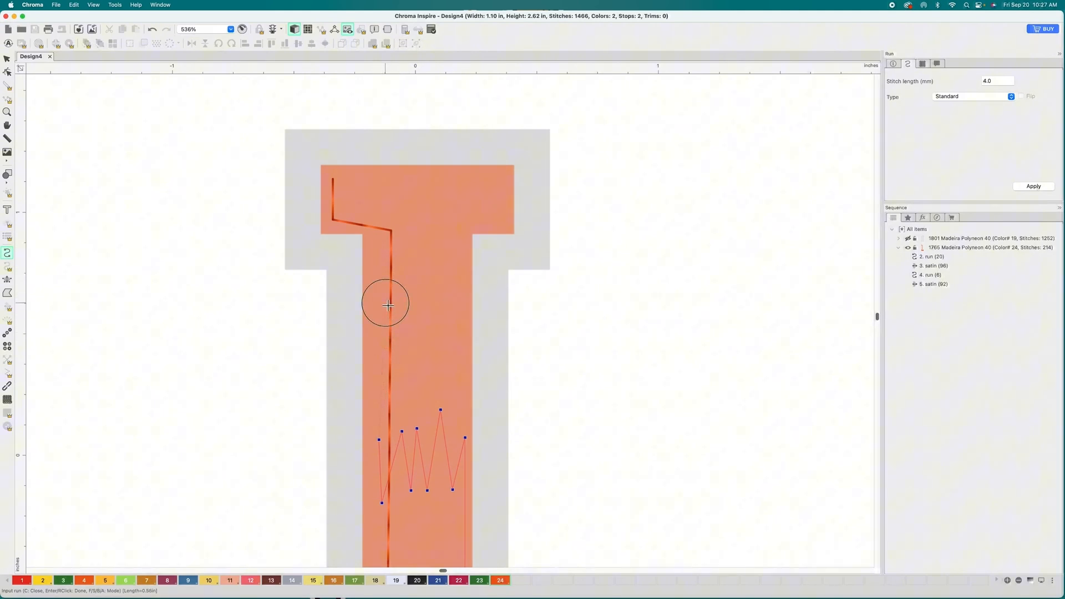
click(385, 223)
Step: Zigzag the run rightward across the junction of stem and upper serif and finish it at the serif's lower-right corner
click(401, 260)
click(411, 219)
click(415, 252)
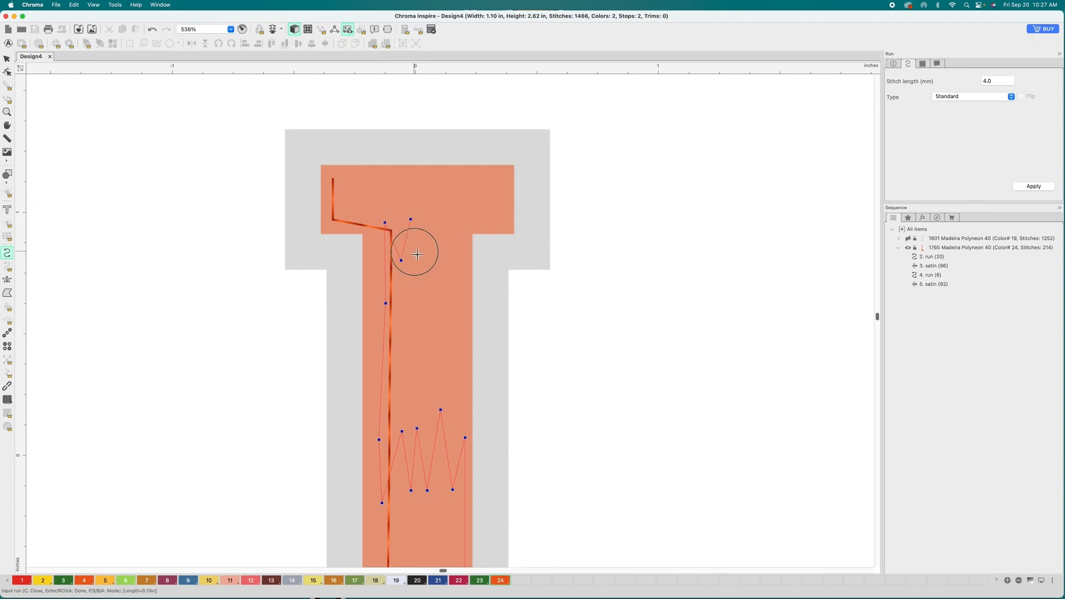
click(429, 210)
click(436, 252)
click(443, 211)
click(452, 265)
click(462, 224)
click(508, 230)
key(Return)
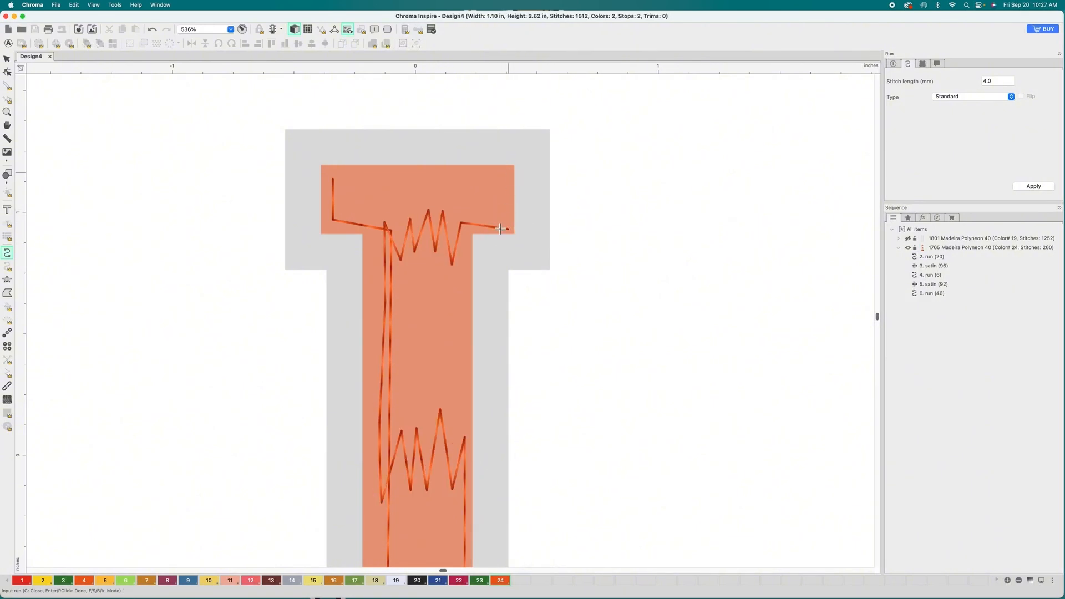
Step: Digitize a narrow satin column at the upper serif's right end, from bottom to top, with its exit point at the upper inner corner
click(7, 279)
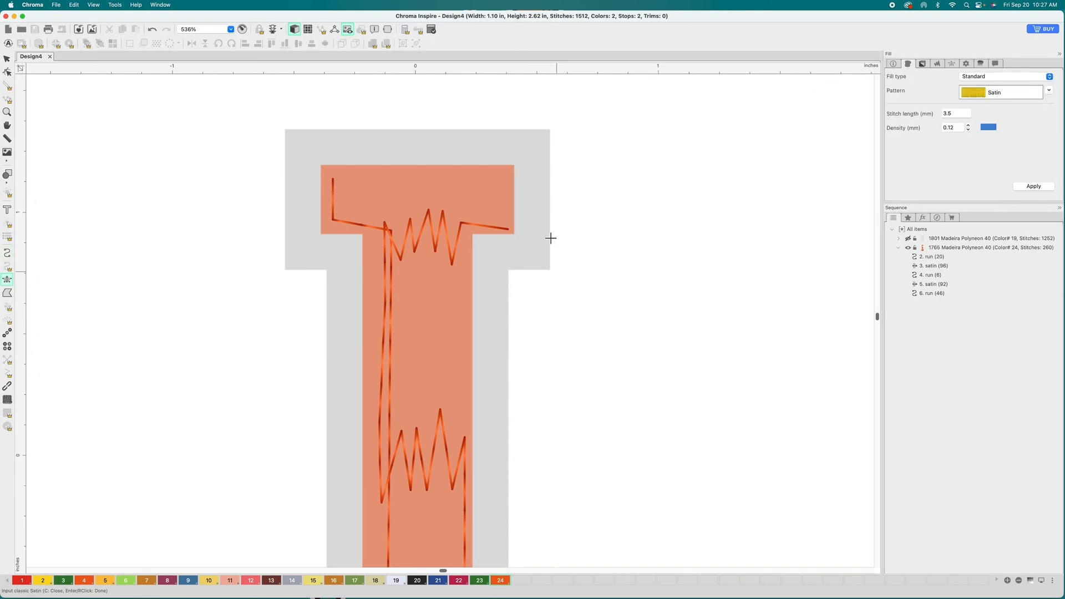
click(508, 230)
click(487, 226)
click(510, 169)
click(487, 174)
key(Return)
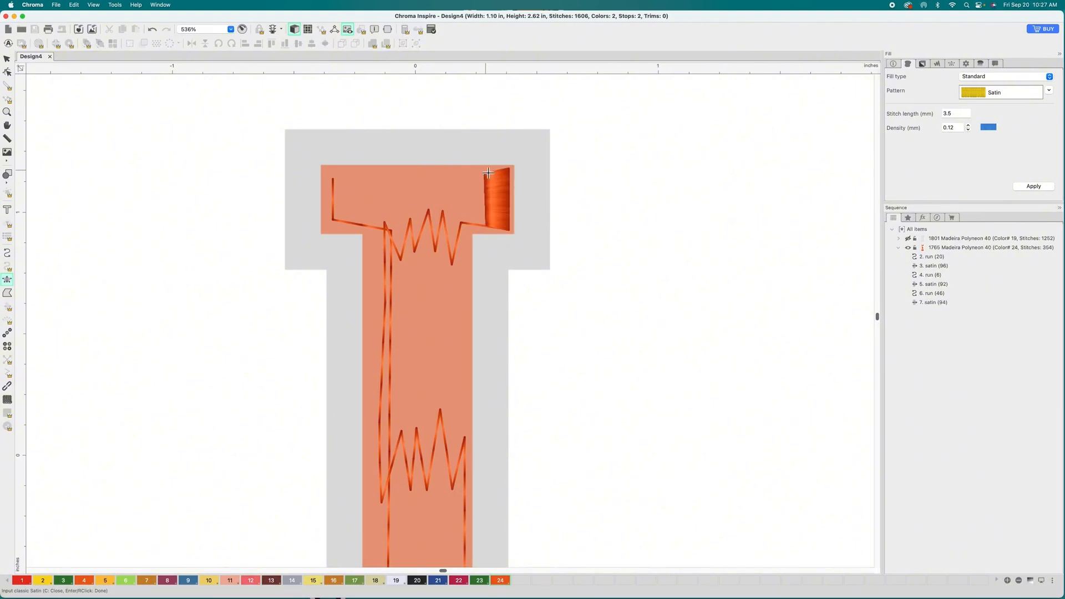
click(7, 73)
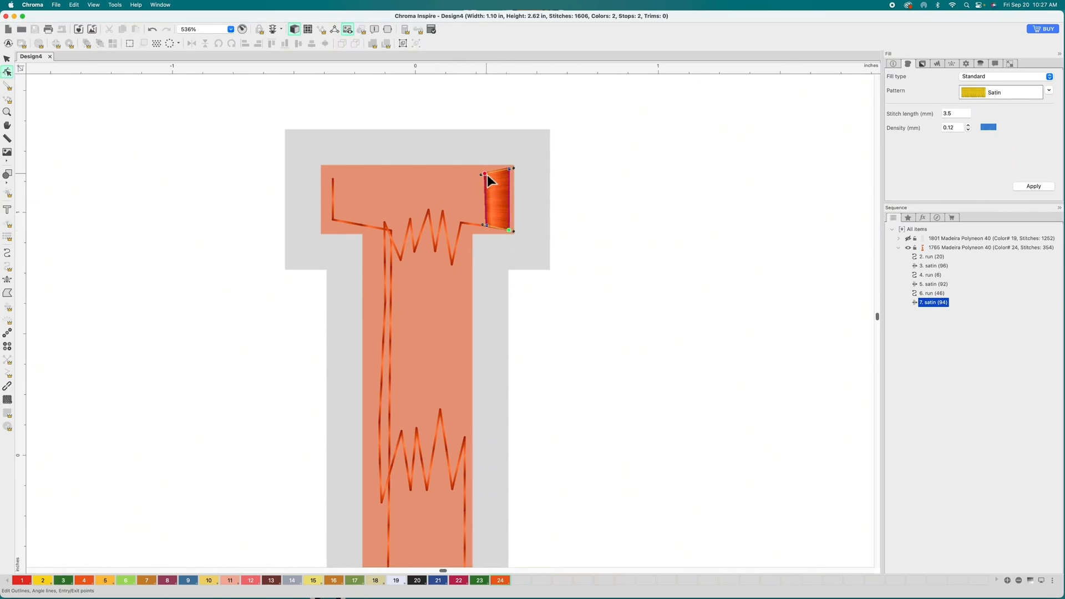
mouse_move(486, 181)
mouse_down()
mouse_move(508, 169)
mouse_move(511, 198)
mouse_move(484, 173)
mouse_up()
Step: Digitize a run along the upper serif's top edge, from the right satin column to the serif's left end
click(6, 252)
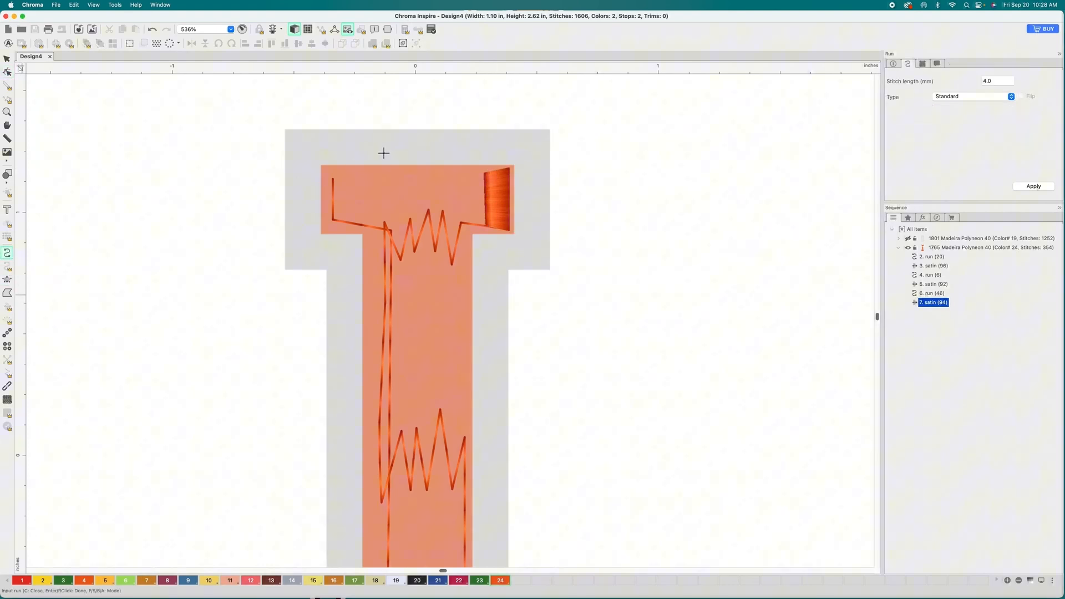
click(481, 174)
click(423, 172)
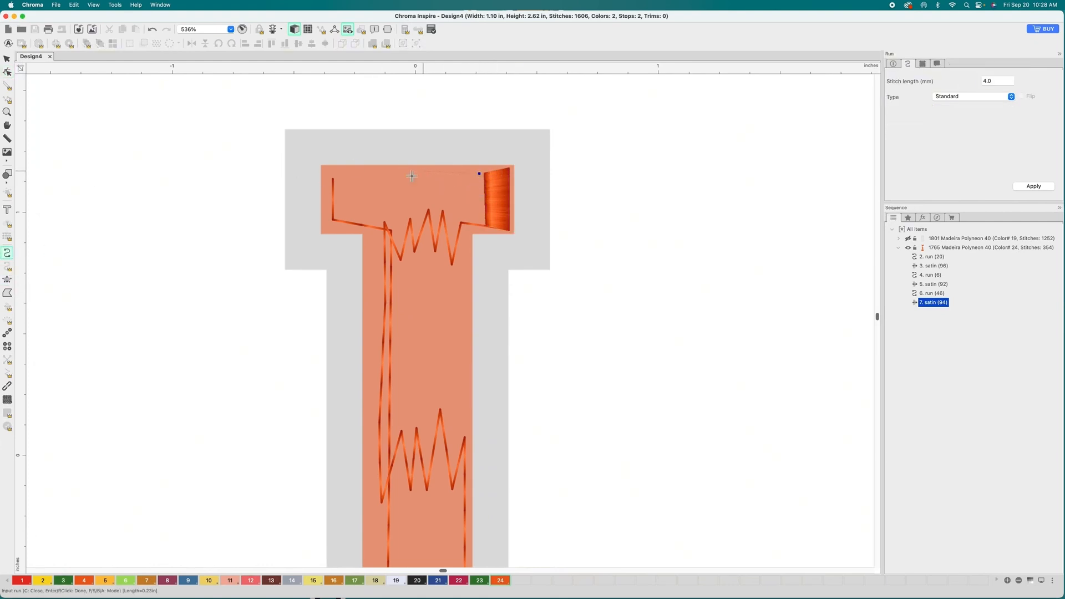
click(383, 172)
click(332, 174)
key(Return)
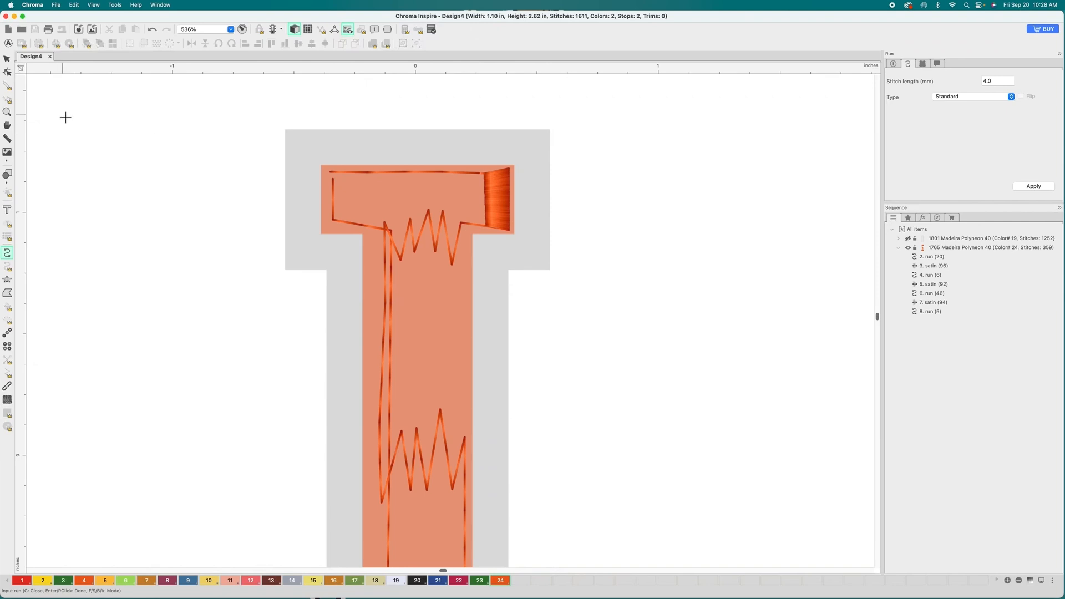
Step: Digitize a matching narrow satin column at the upper serif's left end, from its top corner to its bottom corner
click(7, 279)
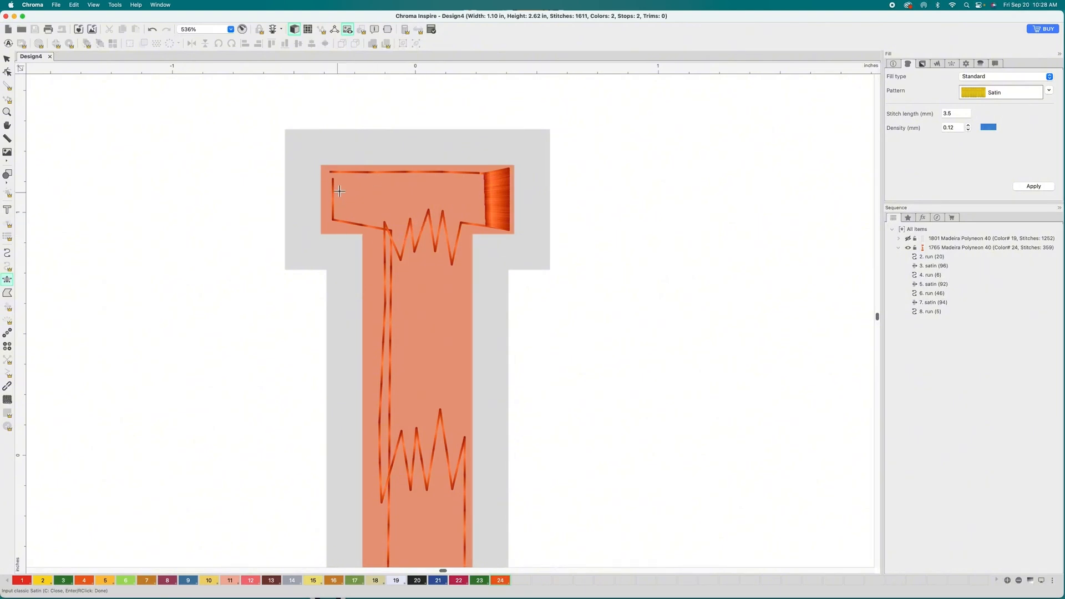
click(325, 169)
click(349, 176)
click(325, 229)
click(347, 224)
right_click(351, 222)
Step: Examine the base stitching across the whole letter and the outline and exit point of the upper serif's left satin column
click(7, 72)
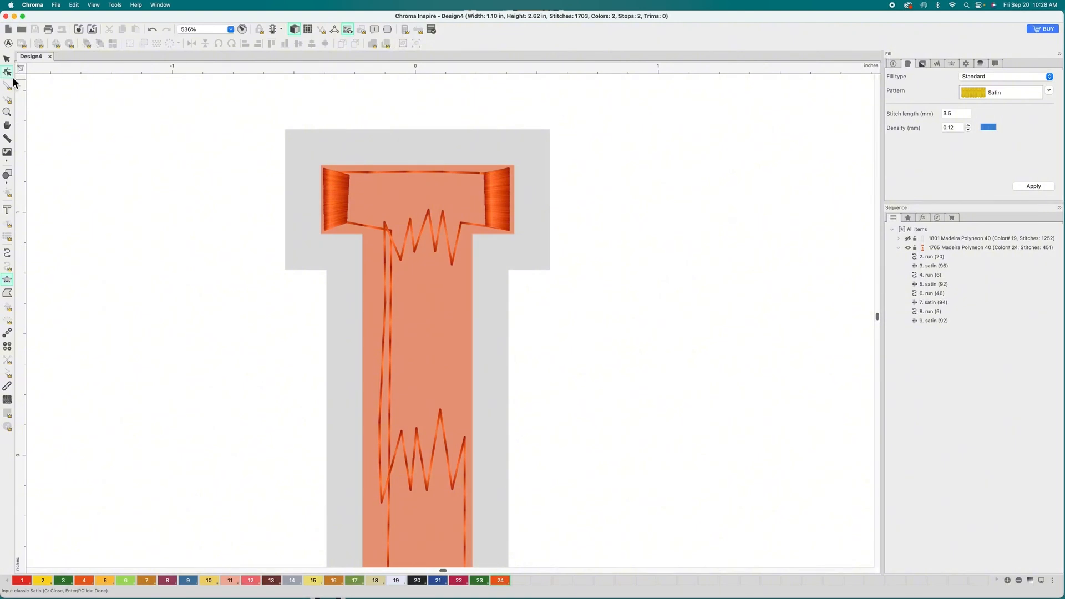
click(337, 222)
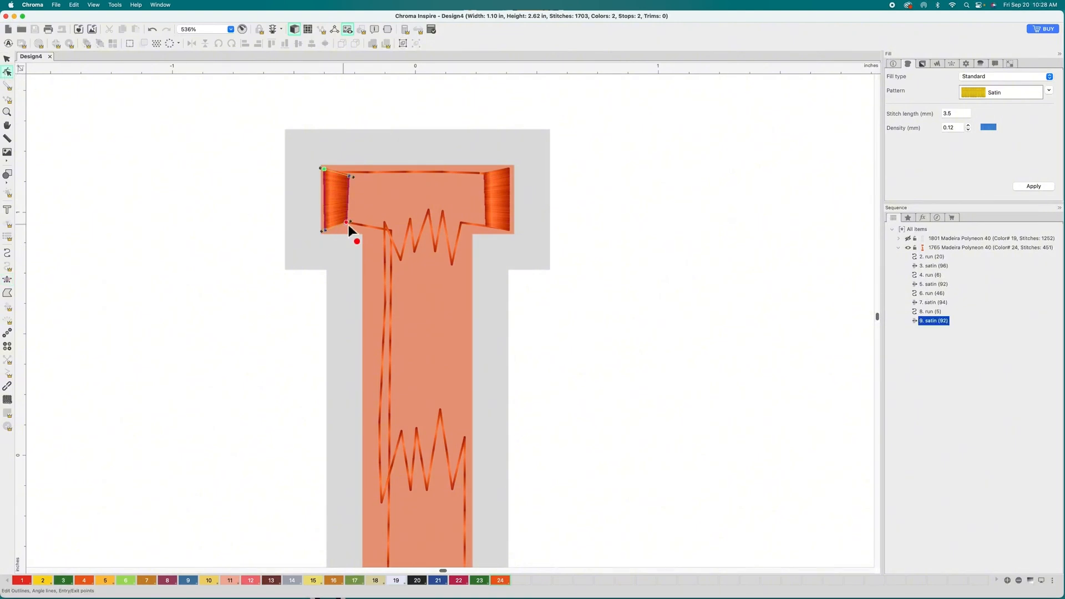
click(6, 59)
click(577, 255)
scroll(578, 255, down, 4)
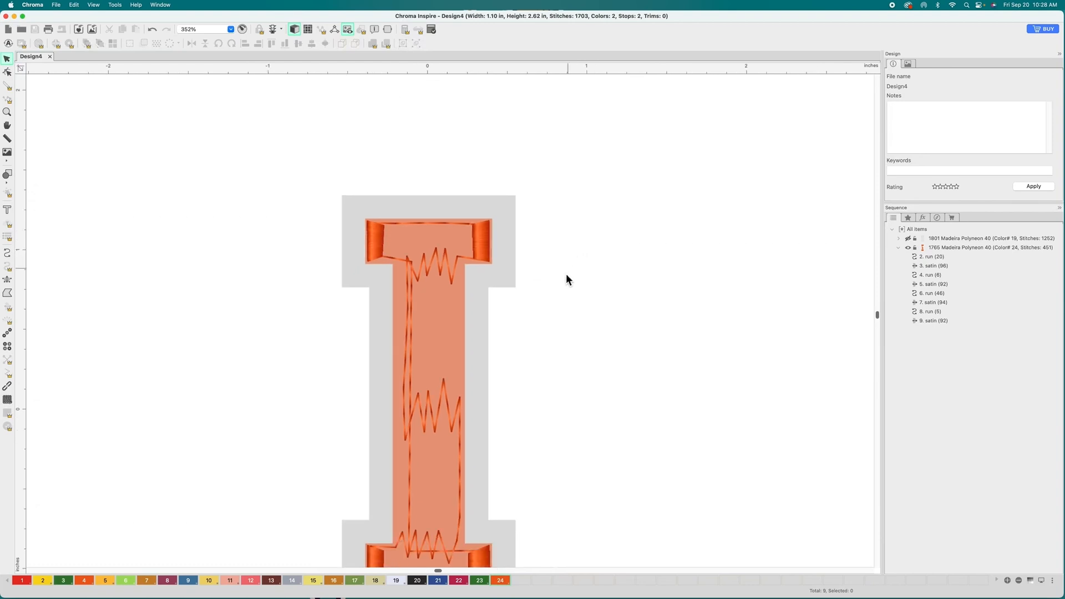
click(530, 313)
key(space)
drag(538, 322, 517, 246)
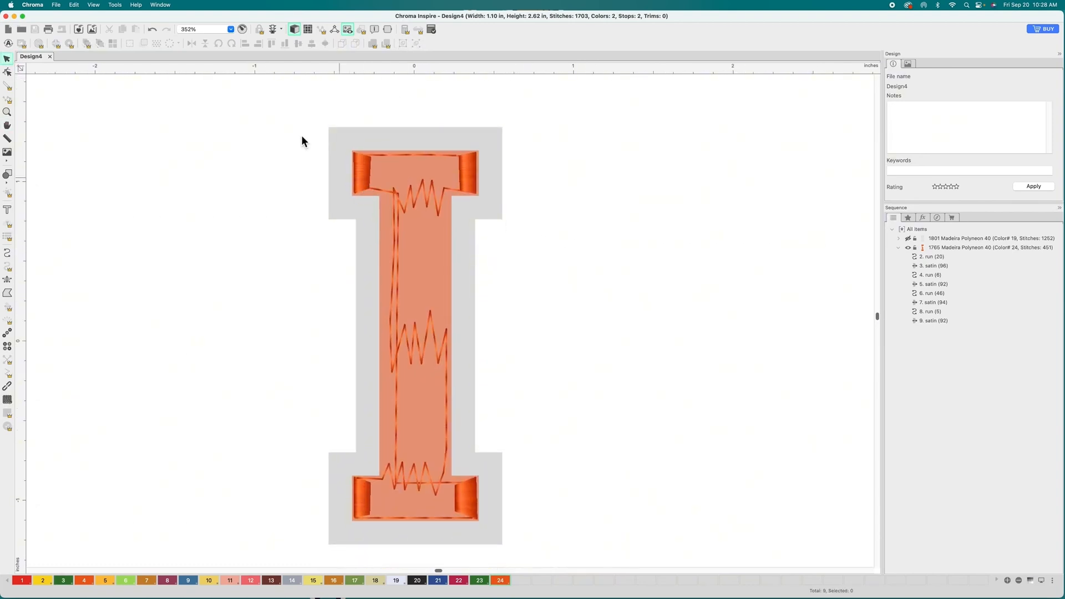
click(7, 72)
click(357, 186)
click(358, 168)
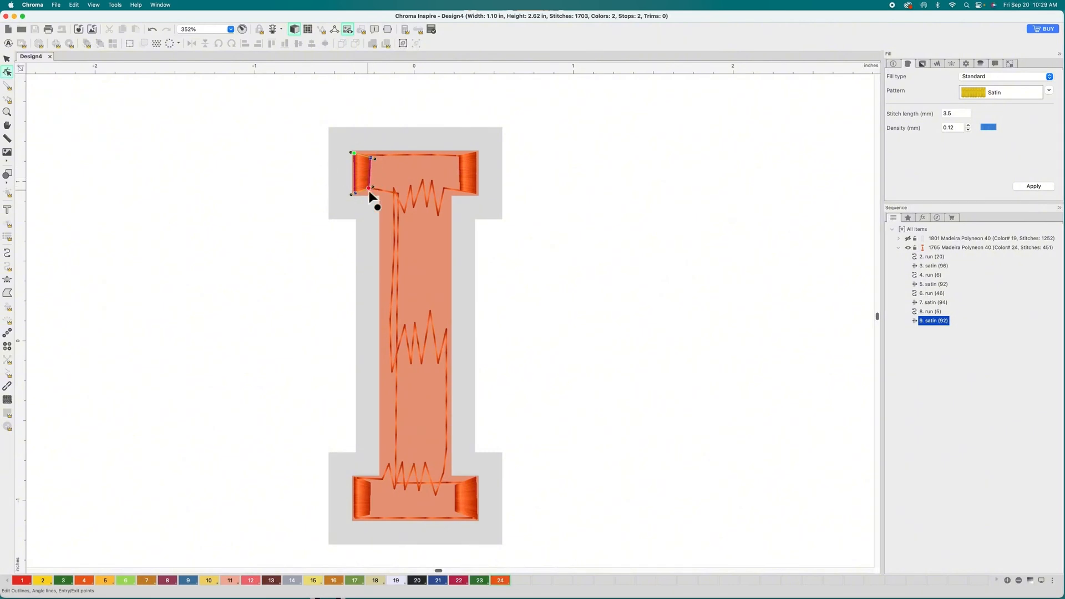
click(6, 59)
key(super+plus)
key(super+plus)
key(super+plus)
key(super+plus)
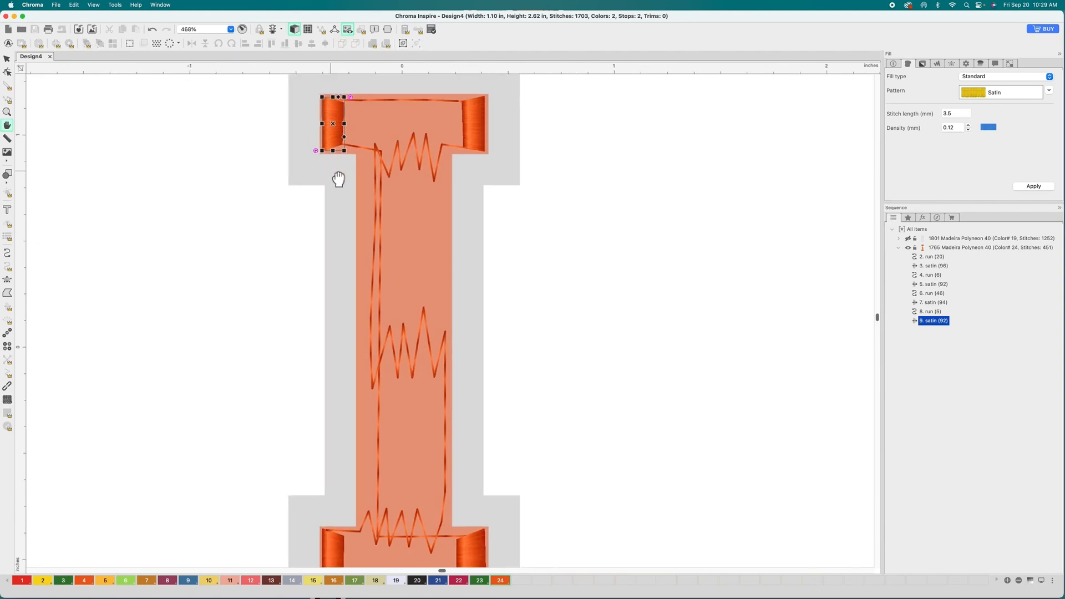
click(301, 168)
scroll(323, 257, up, 5)
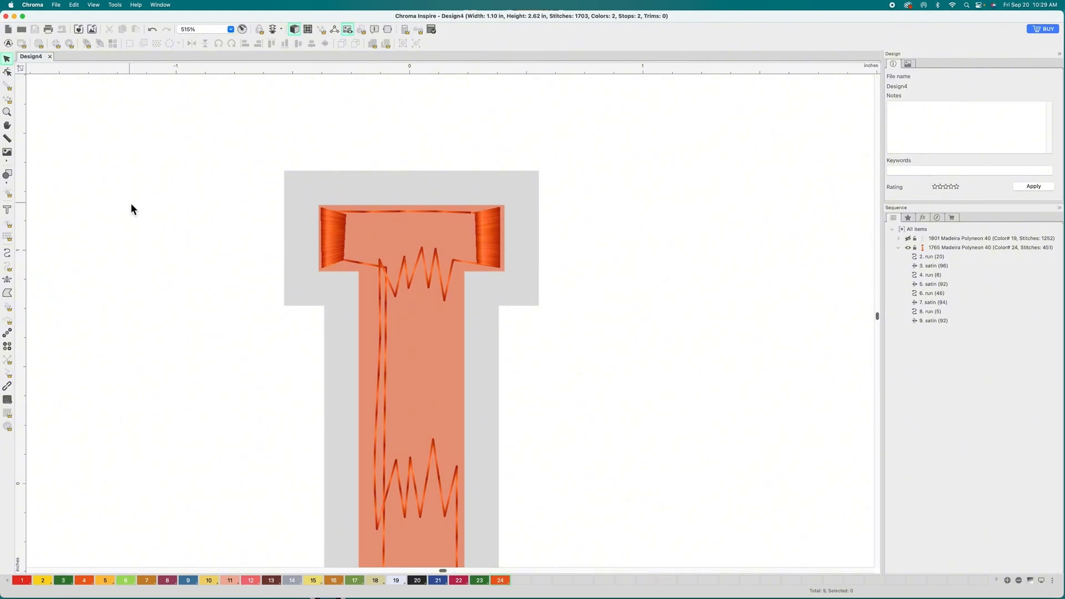
Step: Move the exit point of the upper serif's left satin column to its outer bottom corner
click(8, 280)
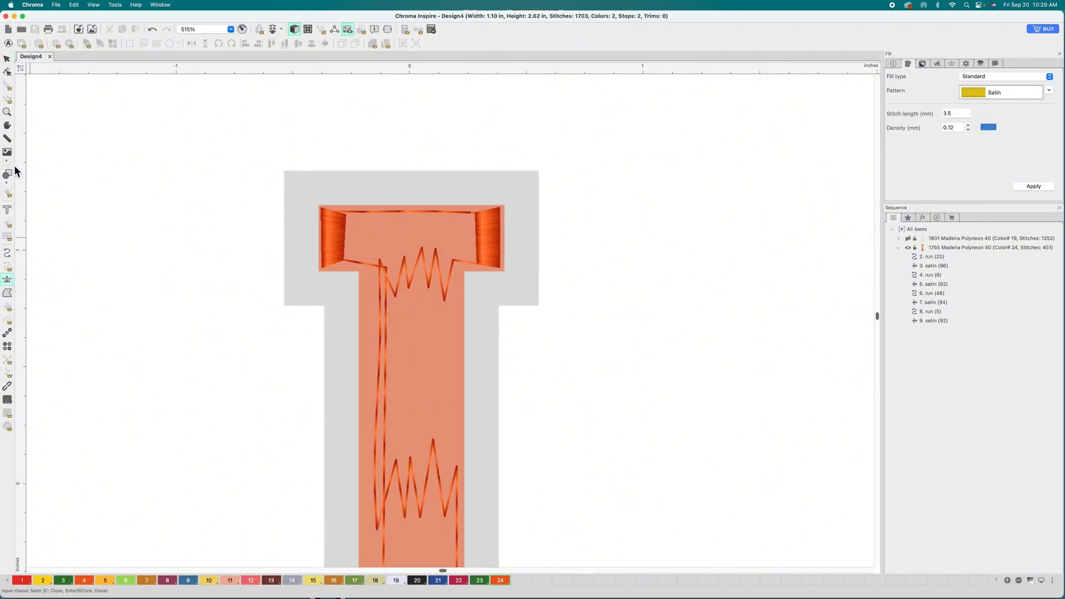
click(339, 261)
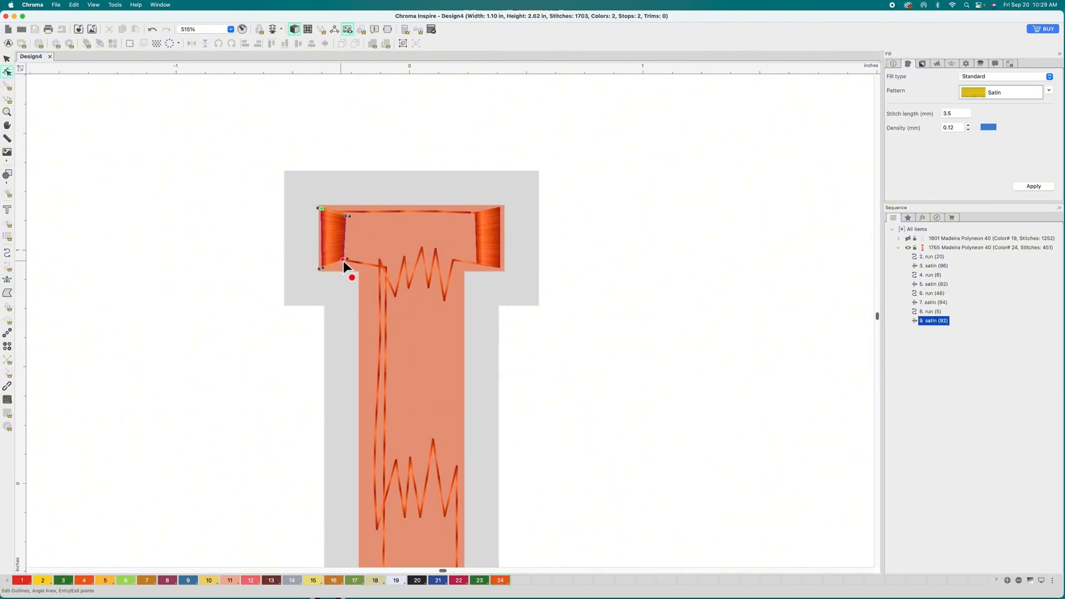
drag(340, 271, 322, 269)
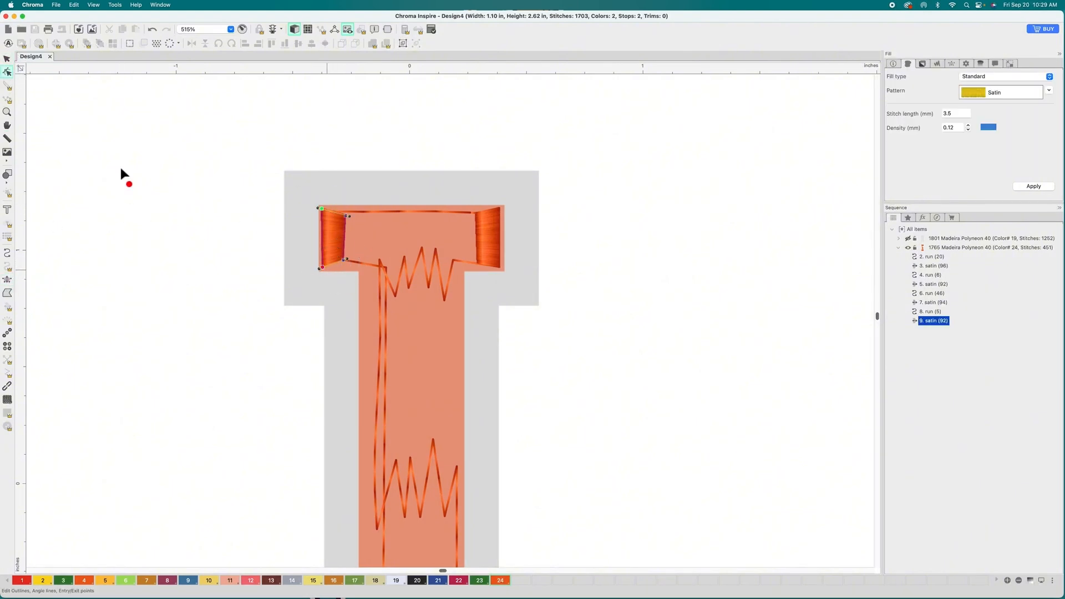
Step: Start a full-height satin column on the upper serif, from its left edge to the stem's left edge, snug to the orange artwork
click(7, 281)
scroll(326, 268, up, 3)
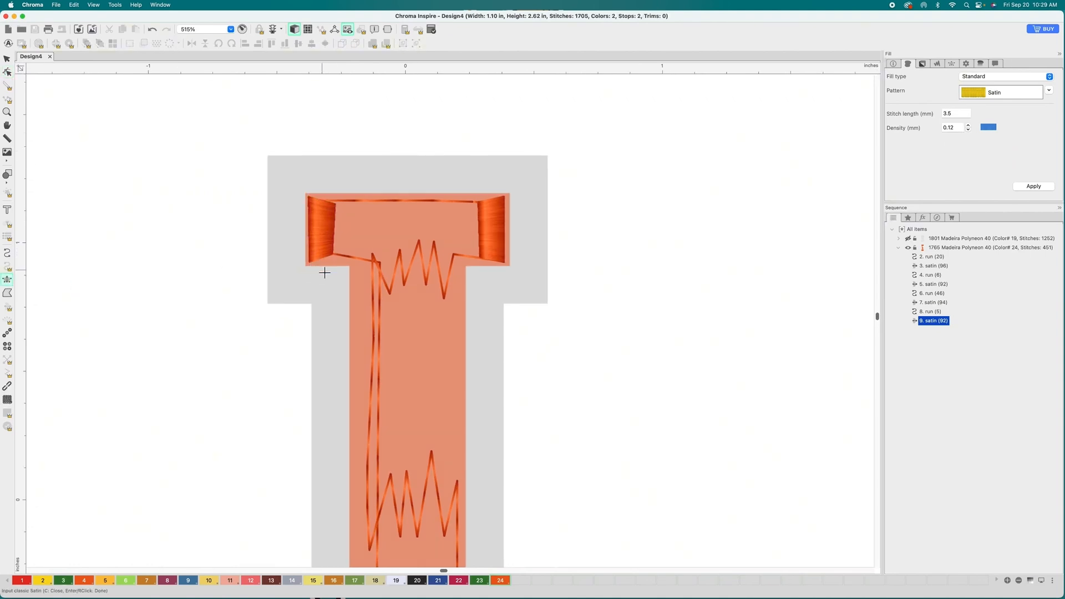
click(257, 248)
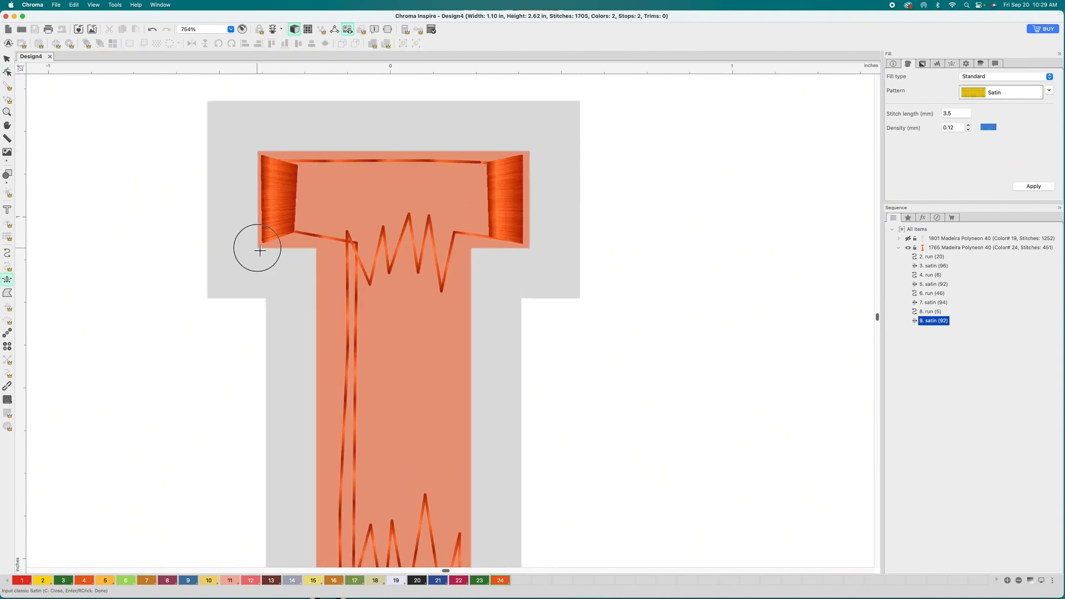
scroll(260, 154, up, 2)
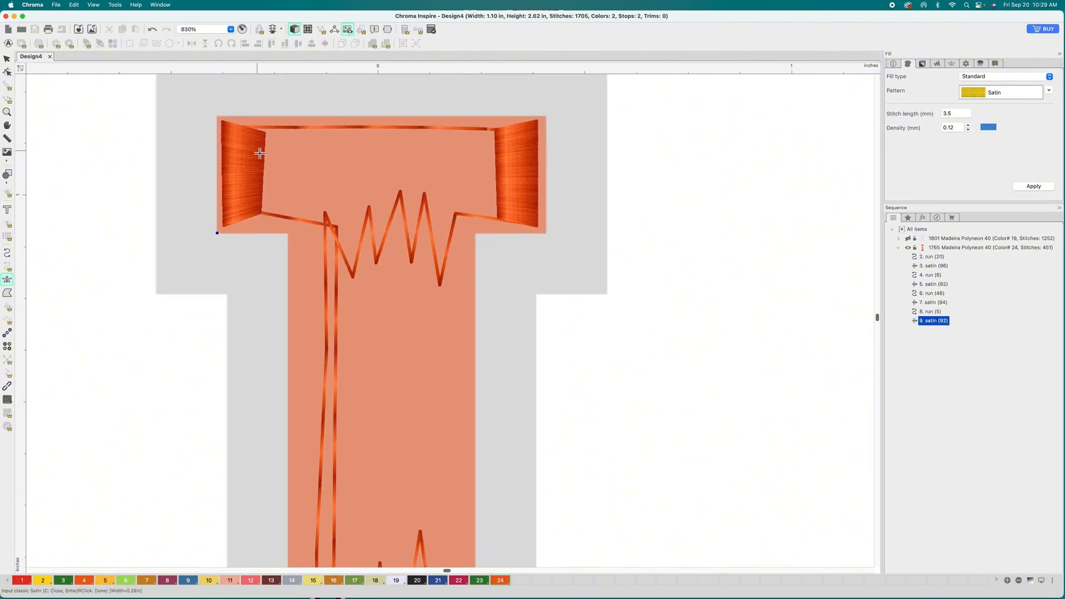
drag(250, 155, 321, 262)
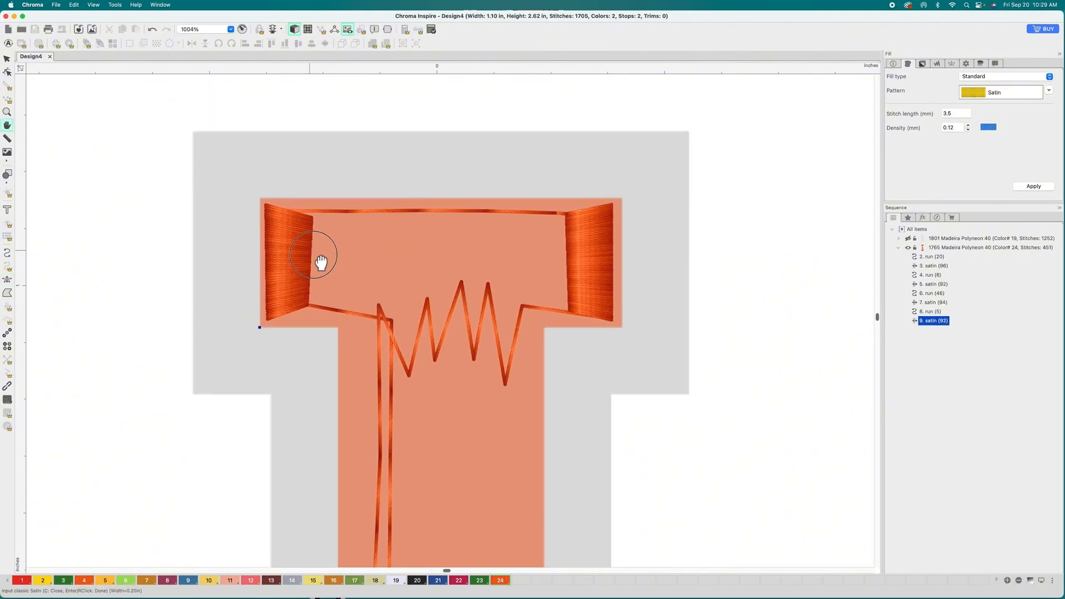
scroll(281, 238, up, 1)
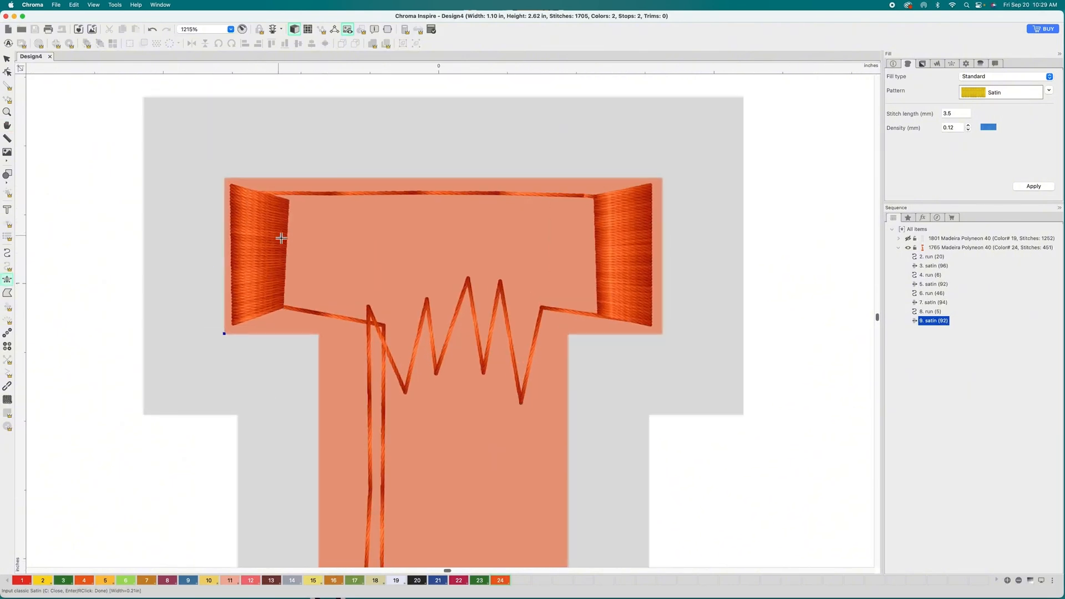
scroll(281, 238, up, 1)
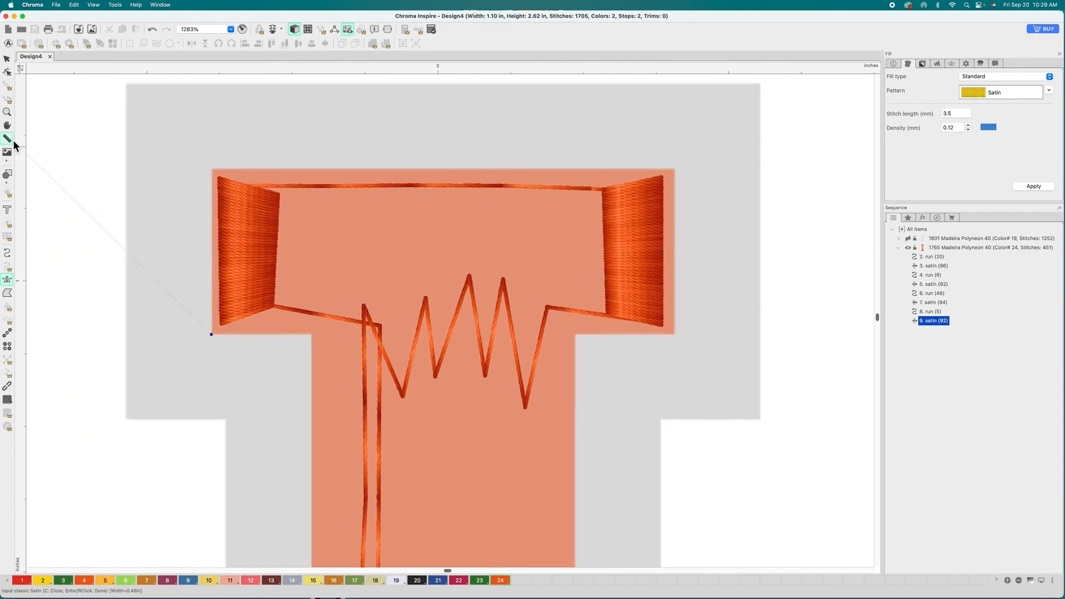
click(212, 168)
click(312, 334)
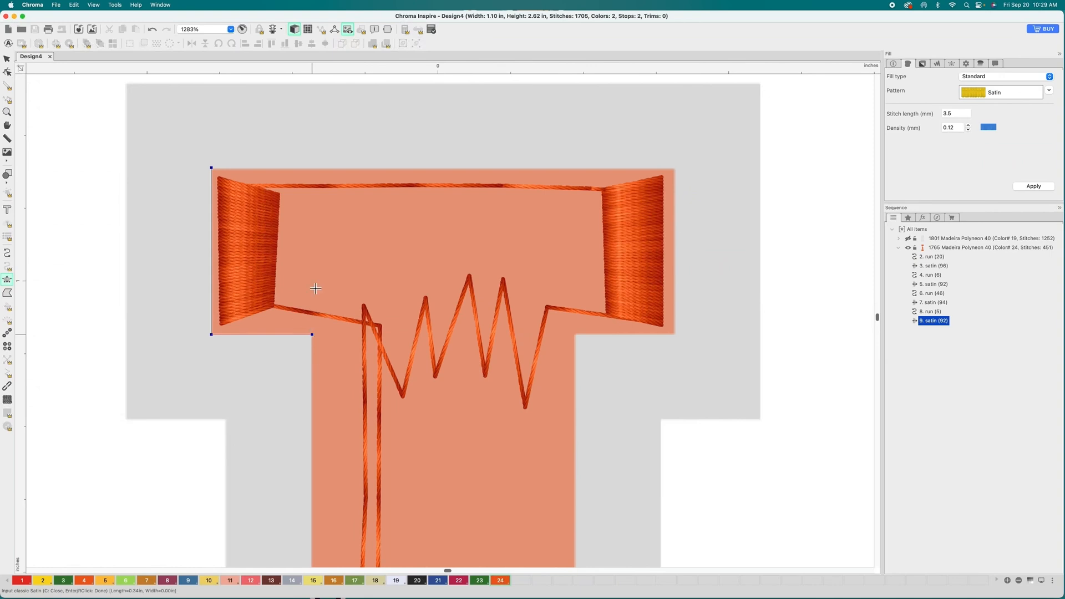
click(316, 172)
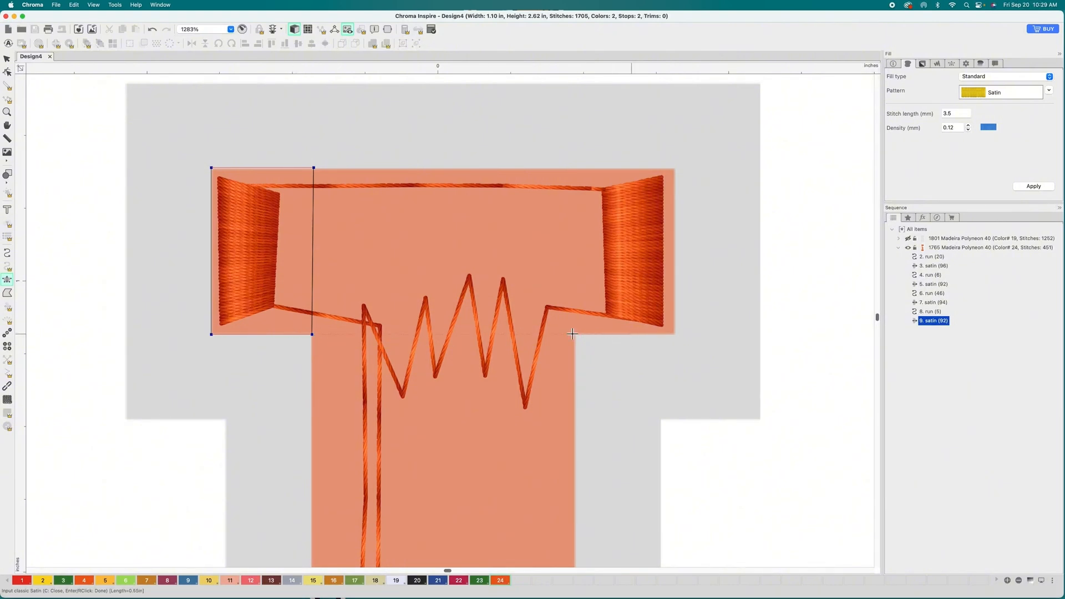
Step: Extend the full-height satin slightly down into the stem, finish it just short of the letter's center line, and open its outline points for editing
click(313, 334)
click(327, 360)
click(331, 168)
click(394, 359)
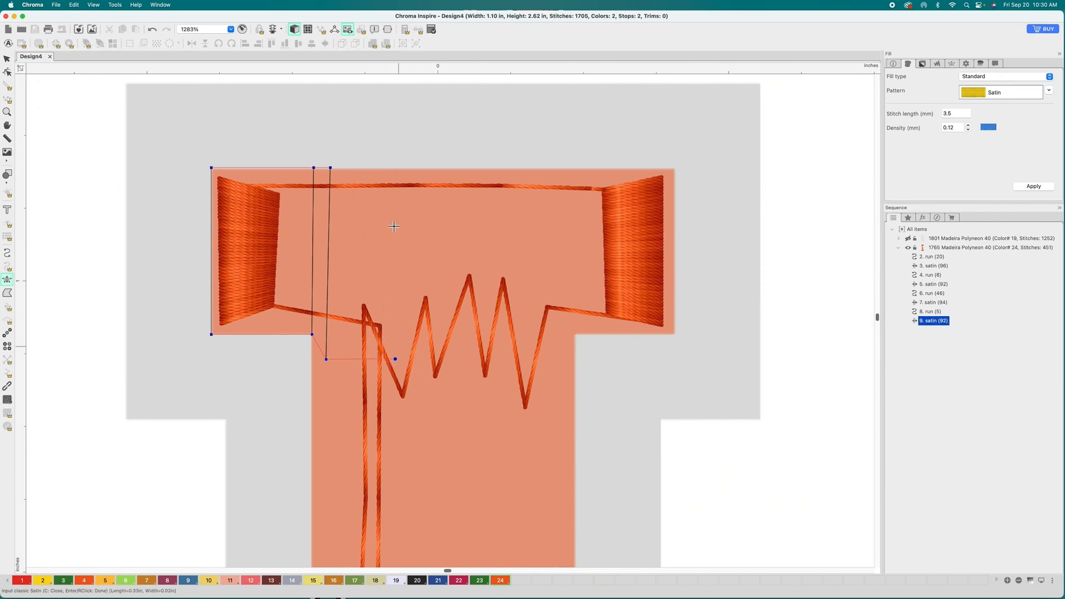
click(395, 169)
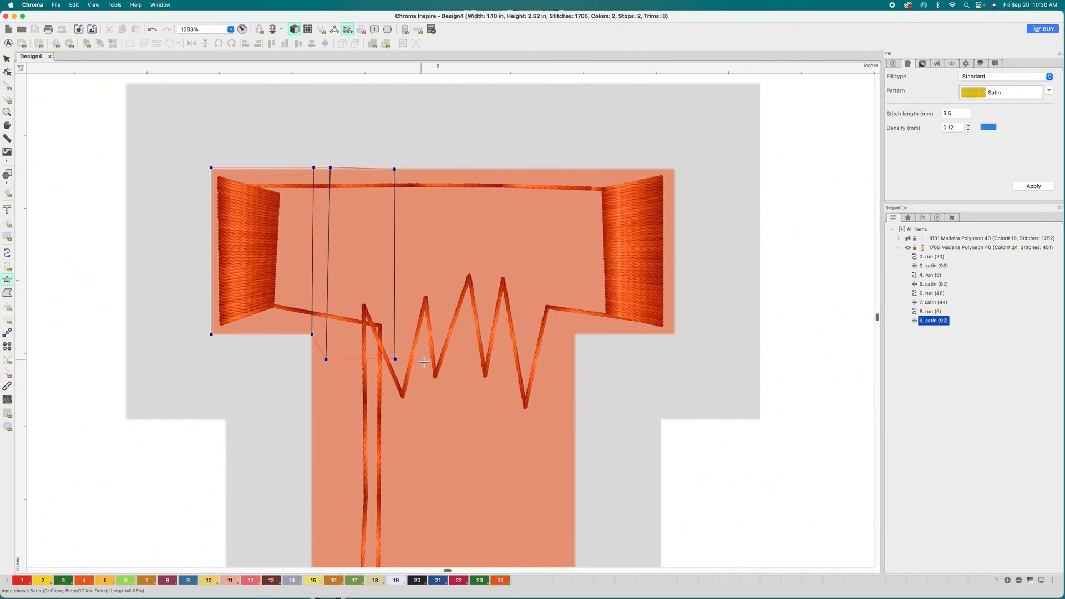
click(423, 361)
click(425, 169)
right_click(425, 172)
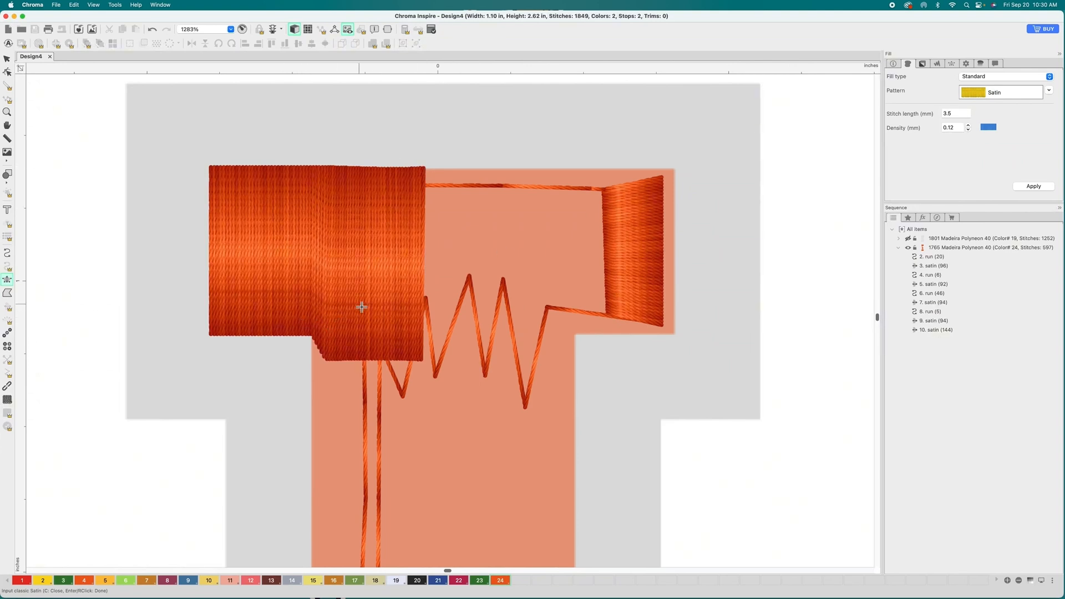
click(7, 72)
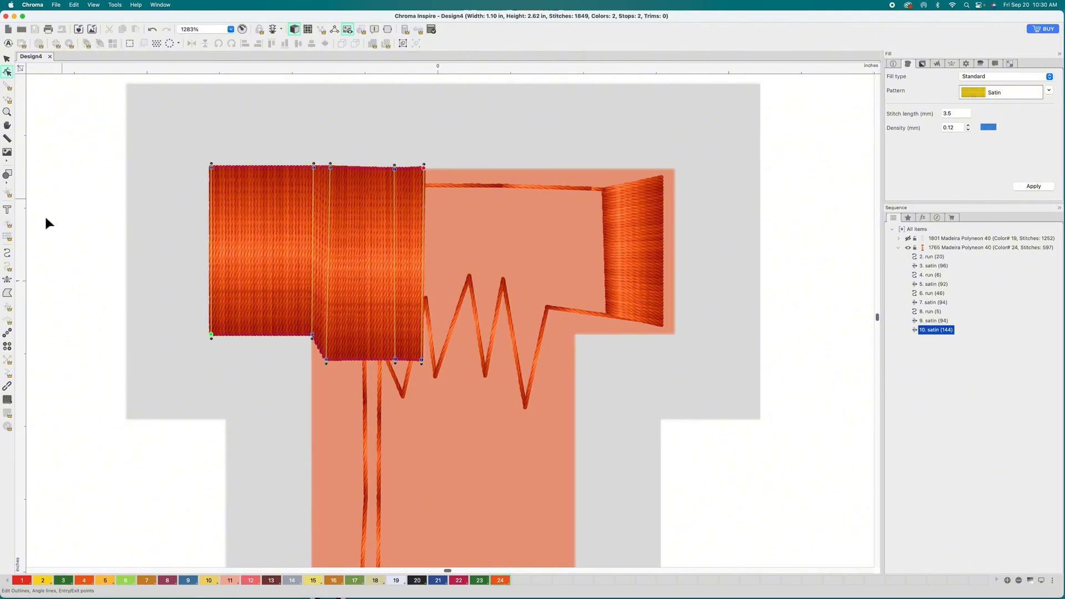
Step: Add a 4.0 mm run along the upper serif's top edge, from the finished satin's end to the serif's outer right corner
click(7, 253)
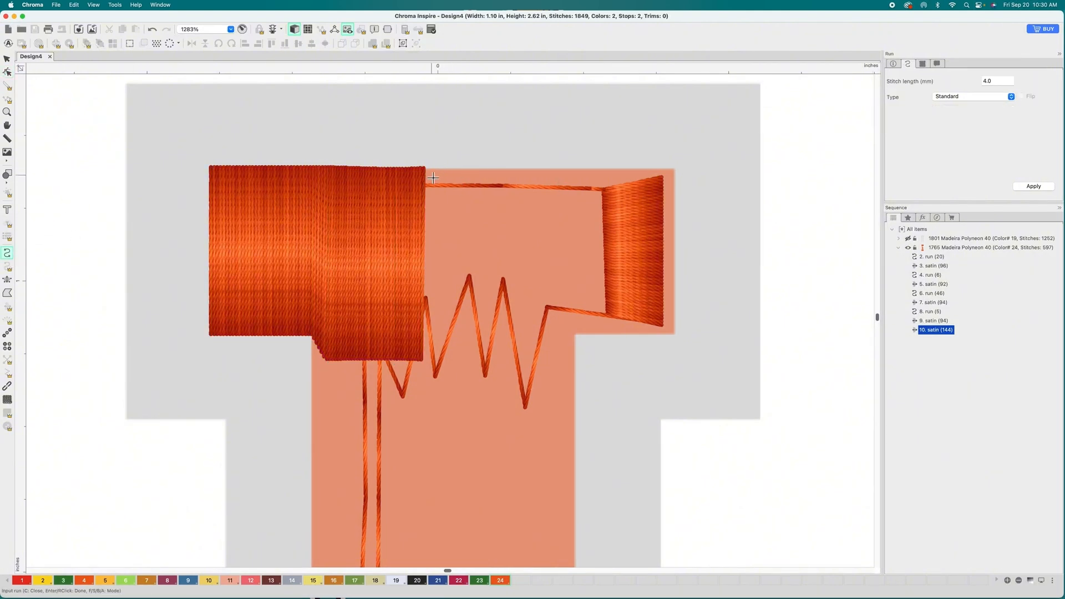
click(428, 173)
click(525, 180)
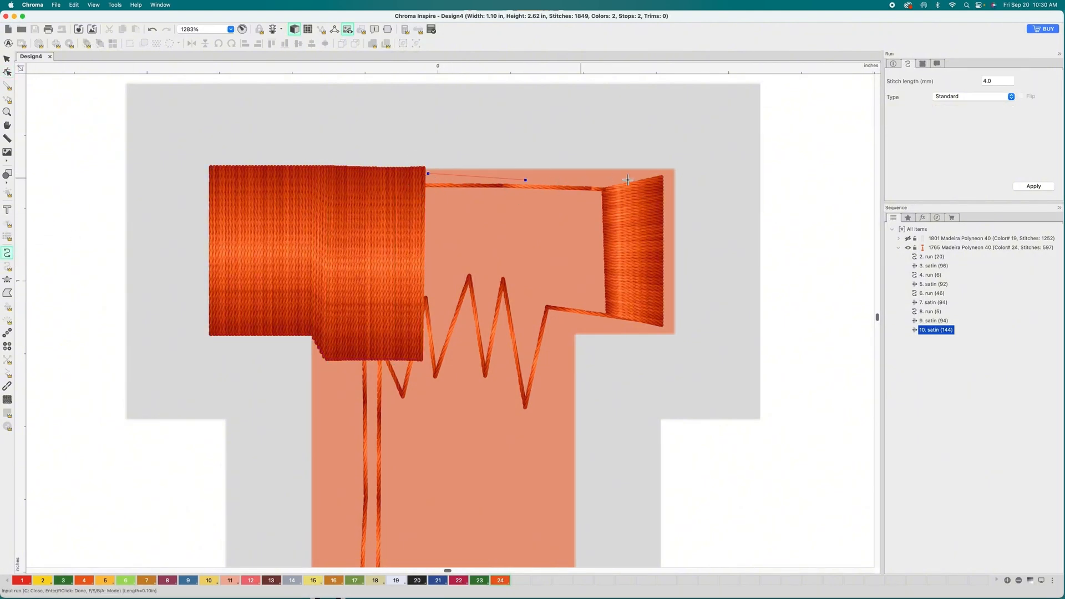
click(648, 175)
Step: Start a full-height satin column on the upper serif, from its right edge to the stem's right edge
click(11, 281)
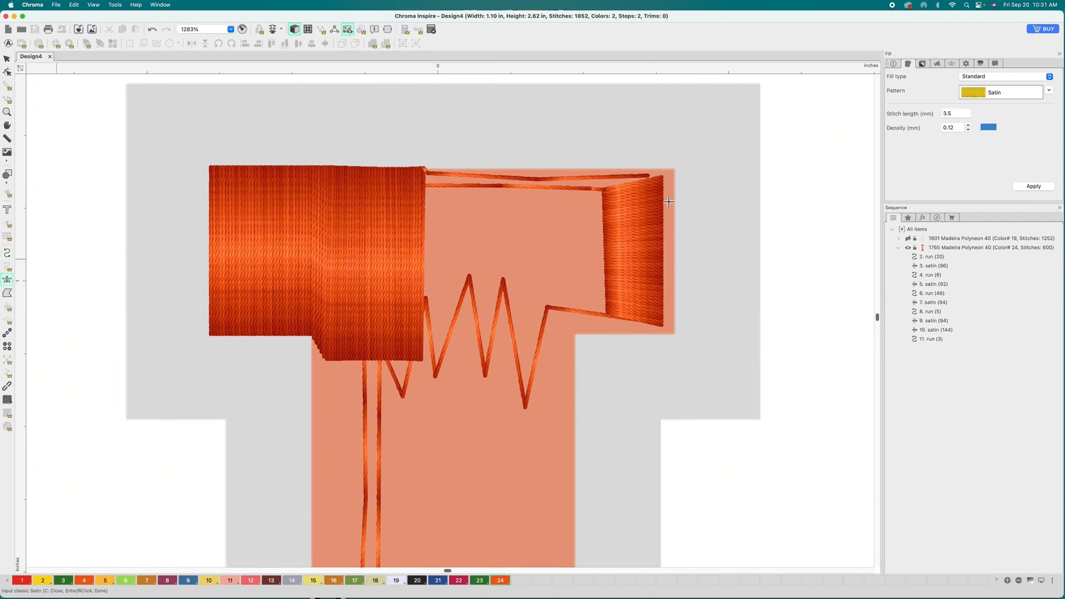
click(676, 169)
click(677, 335)
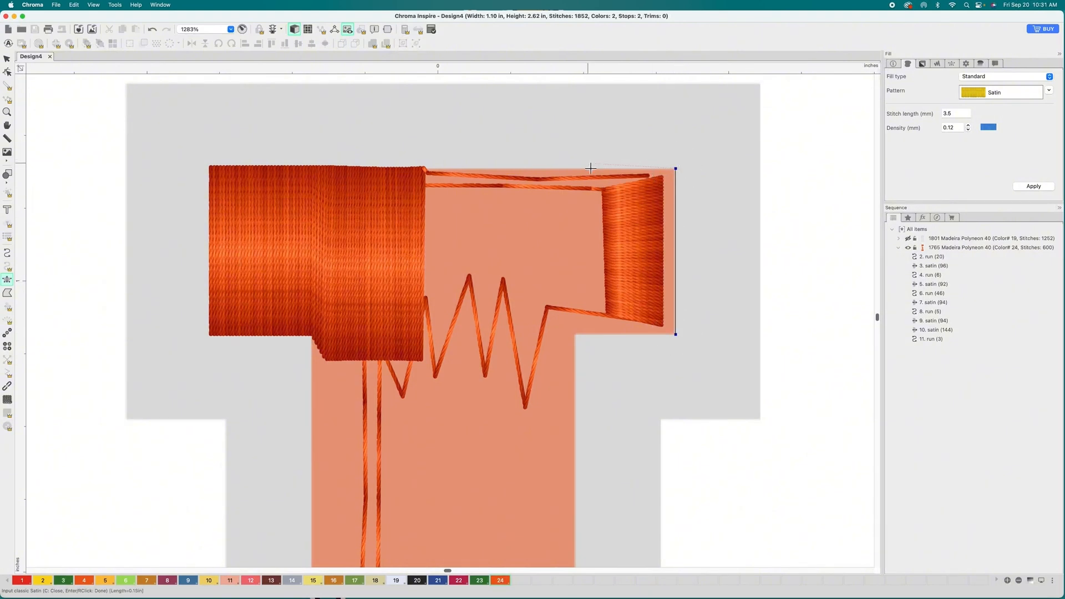
click(581, 168)
click(585, 335)
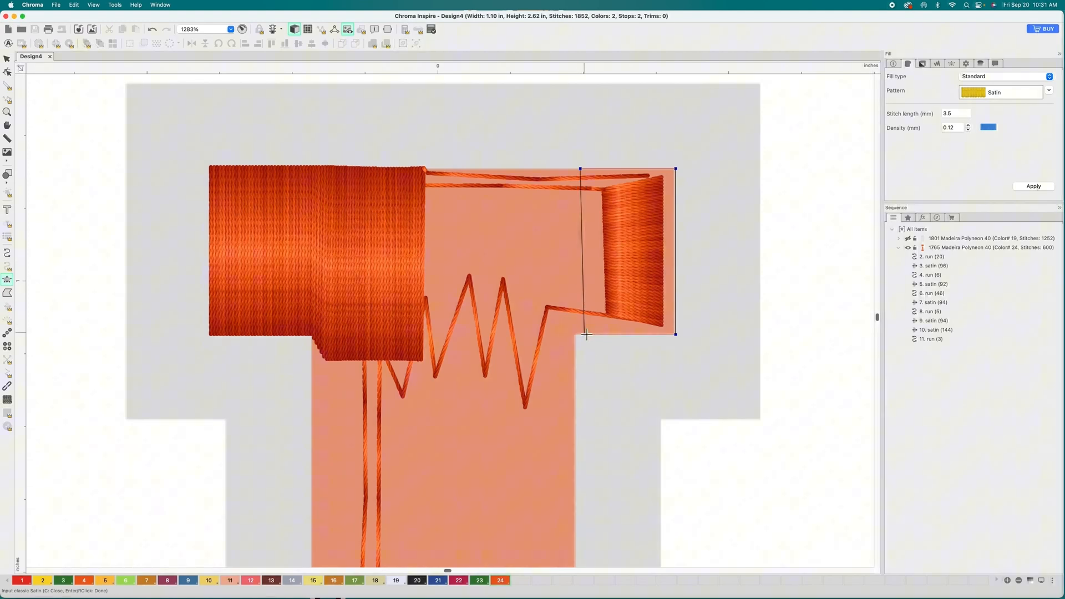
click(565, 169)
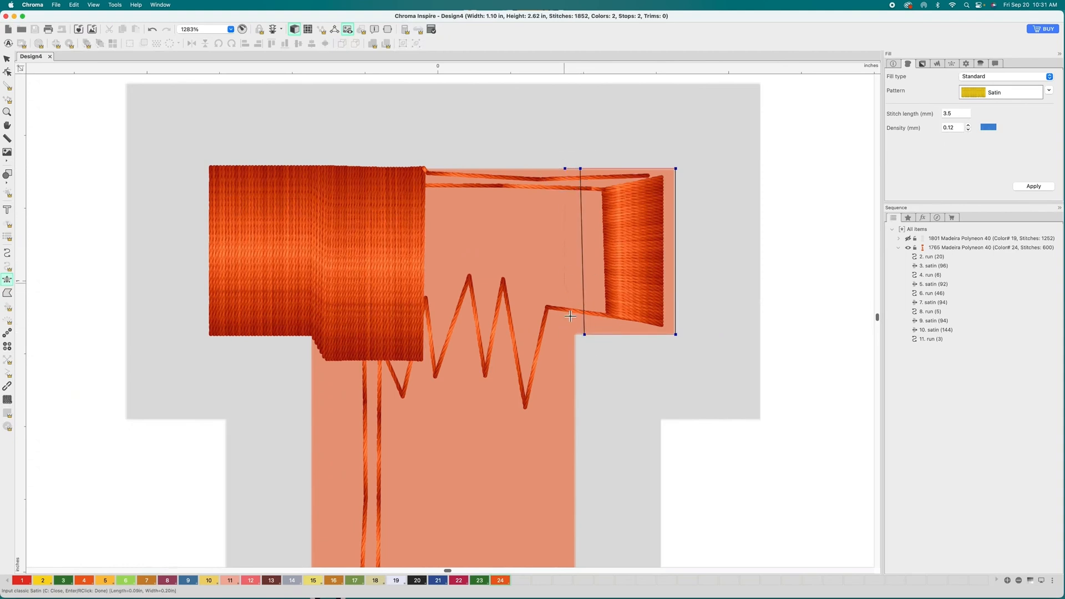
click(575, 335)
Step: Extend the satin slightly down into the stem and finish it slightly overlapping the end of the left satin column
click(539, 168)
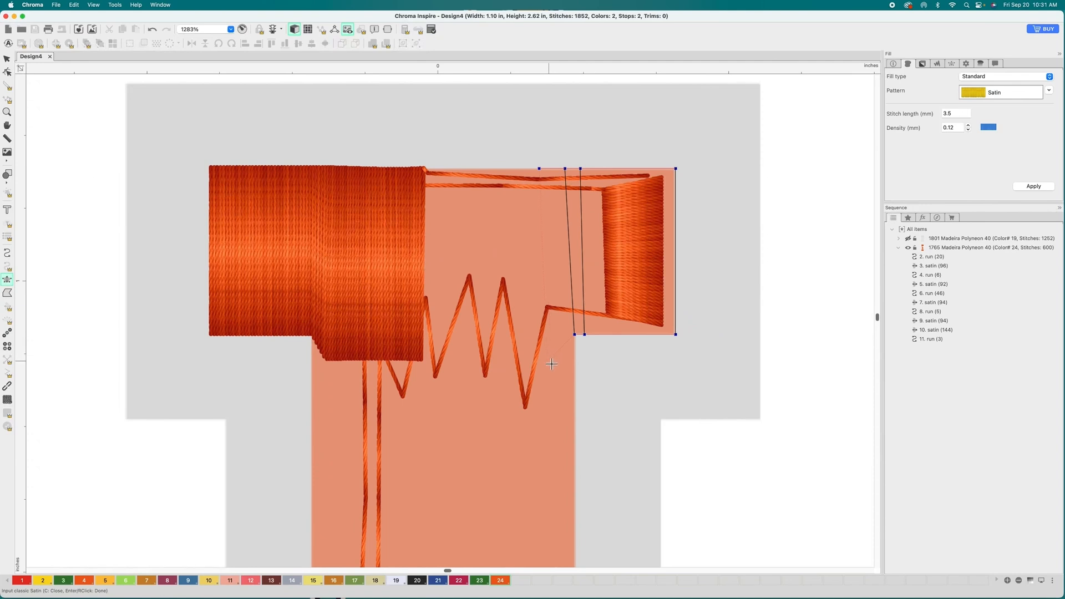
click(547, 361)
click(416, 169)
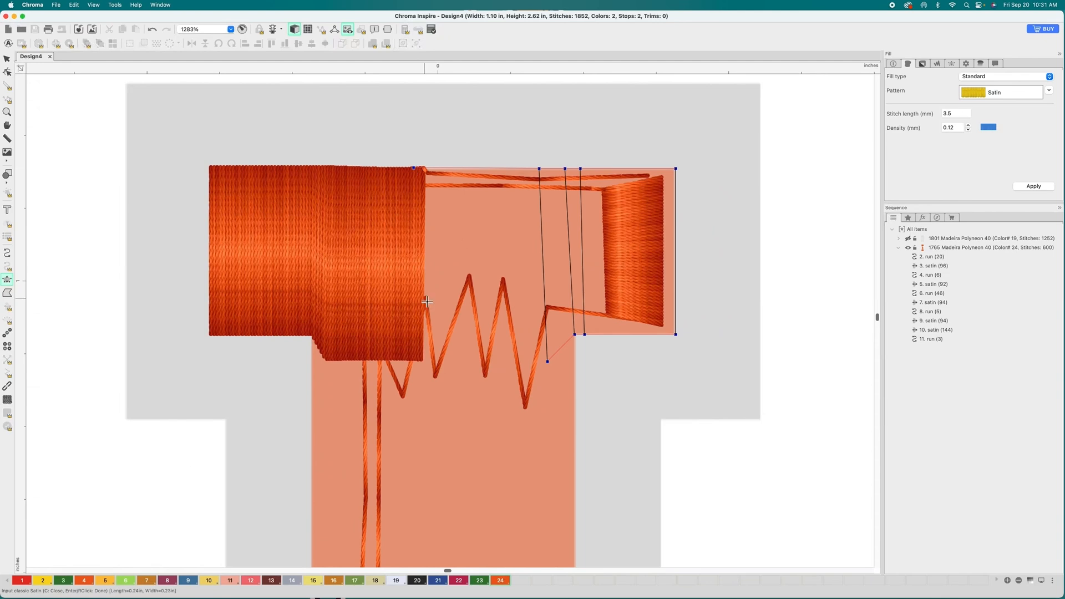
click(412, 366)
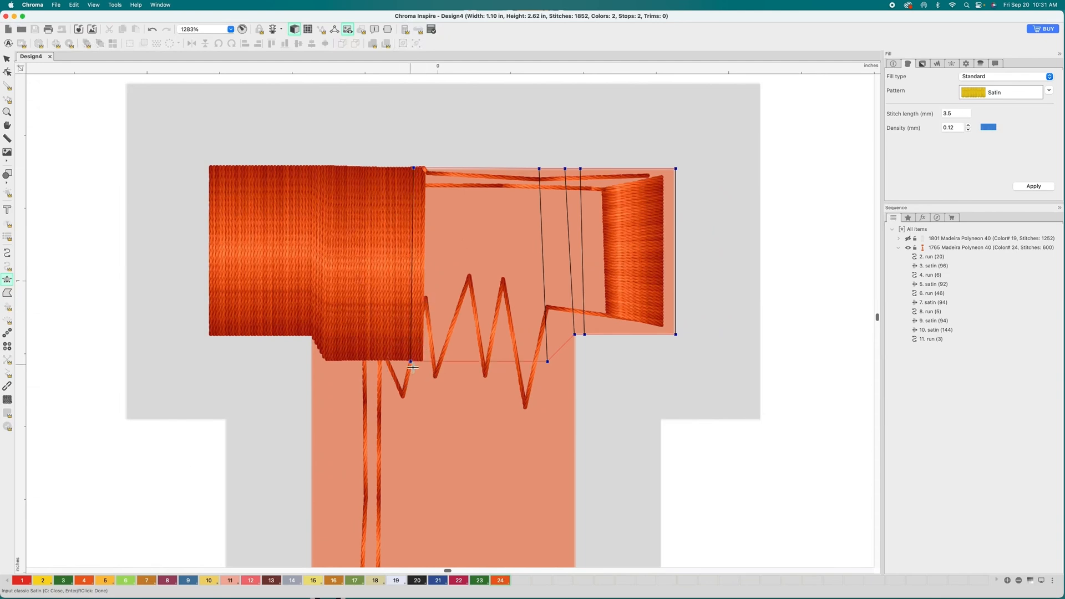
key(Return)
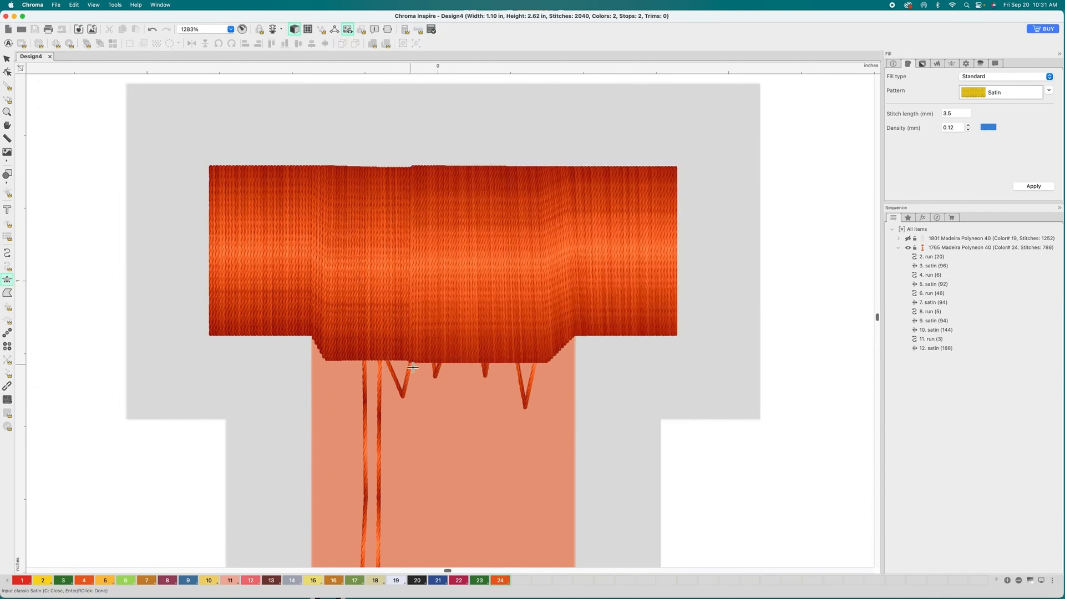
Step: Lower the top edge of the upper serif's right satin column slightly to line up with the left one
click(7, 58)
click(533, 239)
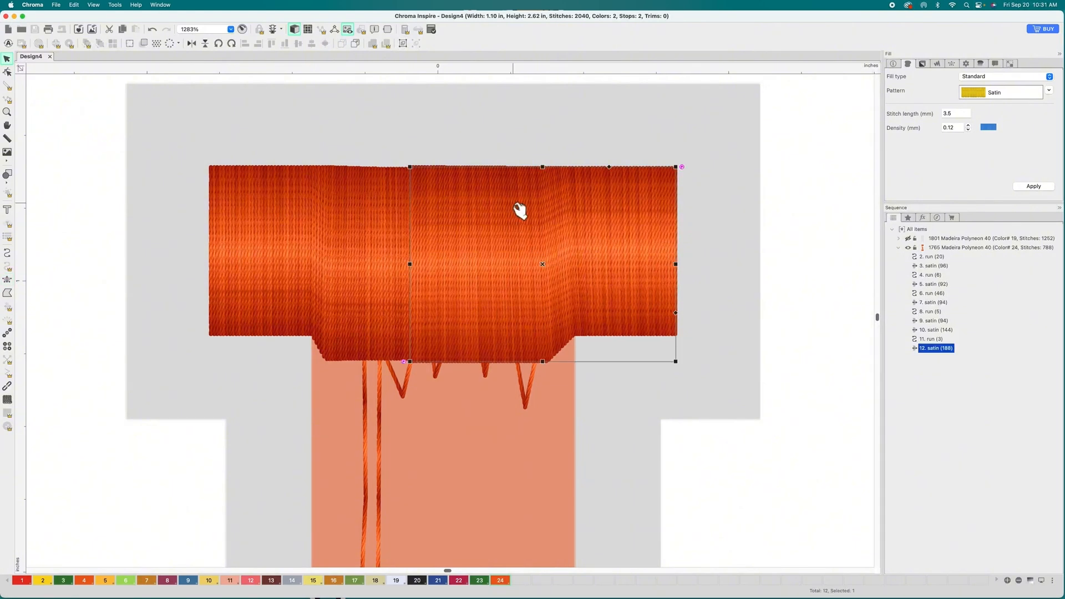
click(411, 153)
click(455, 183)
drag(543, 166, 549, 173)
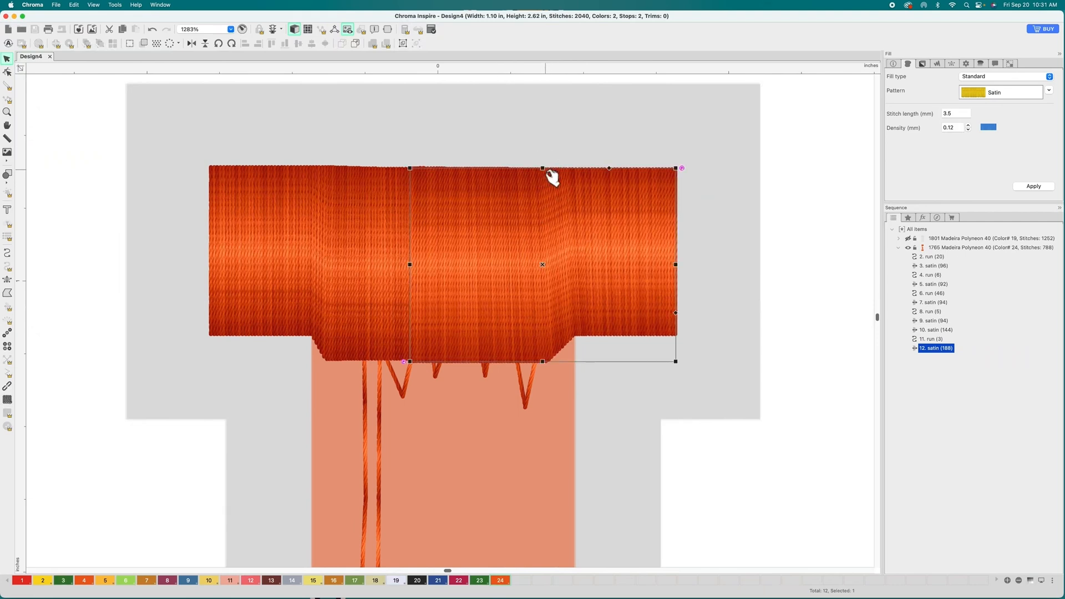
click(701, 277)
scroll(701, 283, down, 5)
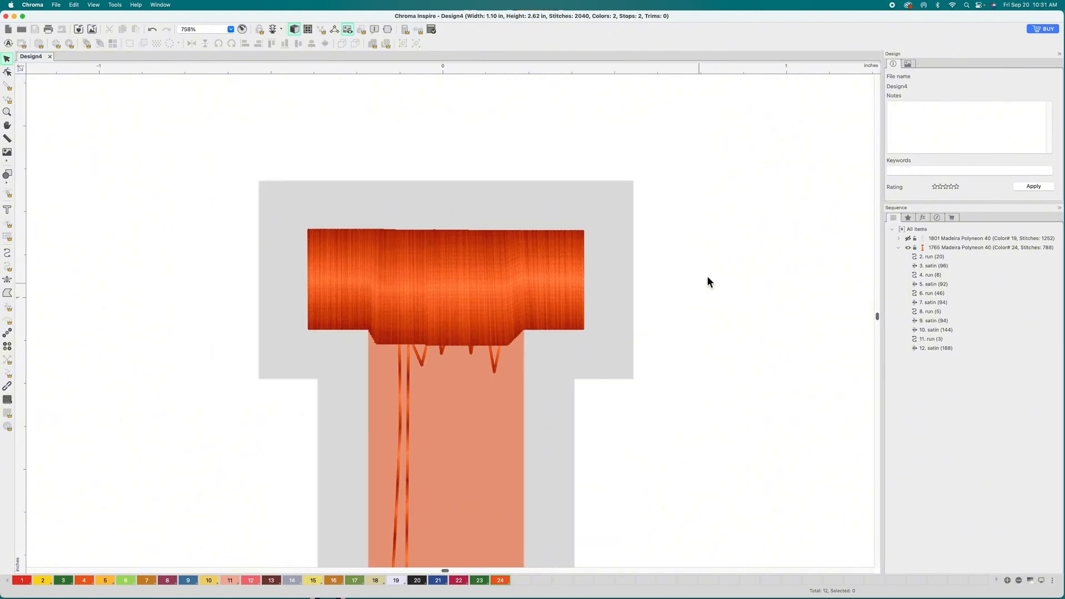
scroll(705, 276, down, 1)
scroll(580, 271, up, 3)
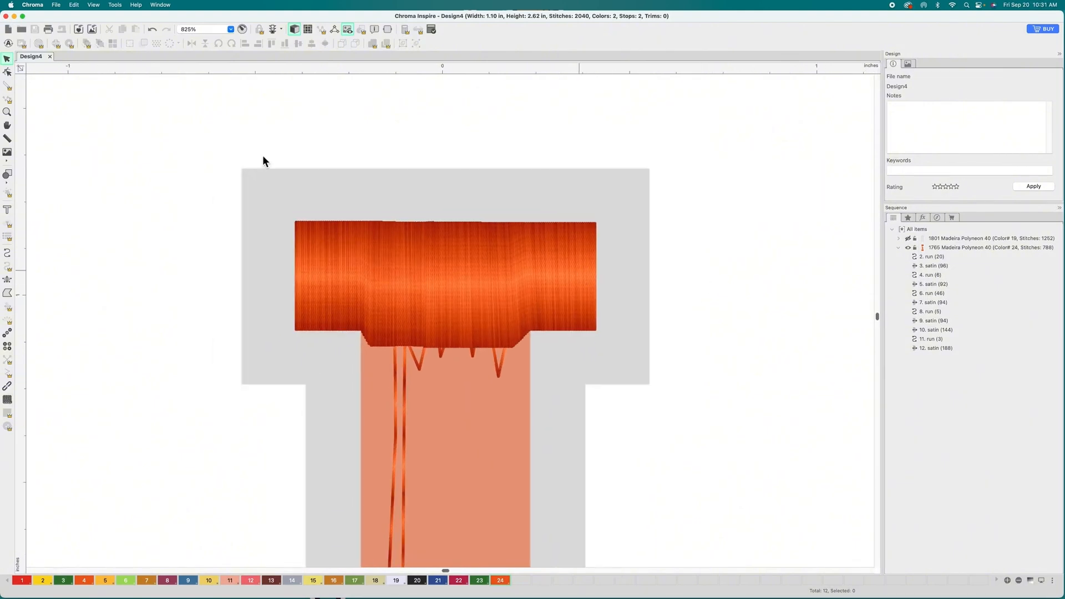
Step: Add a 4.0 mm run from the right satin column's exit point across to the stem's upper right corner
click(7, 72)
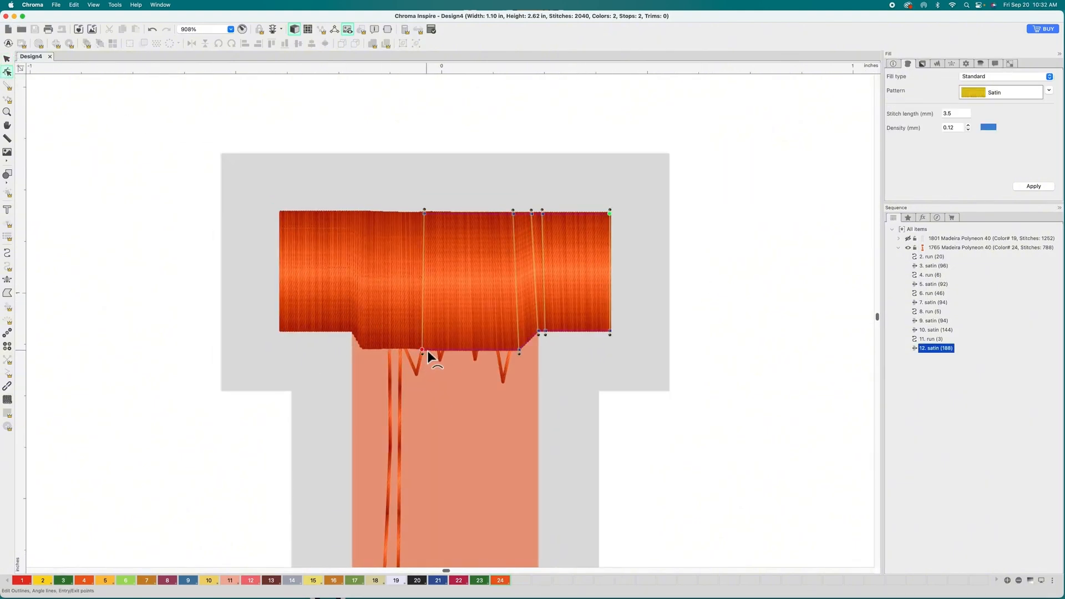
click(8, 254)
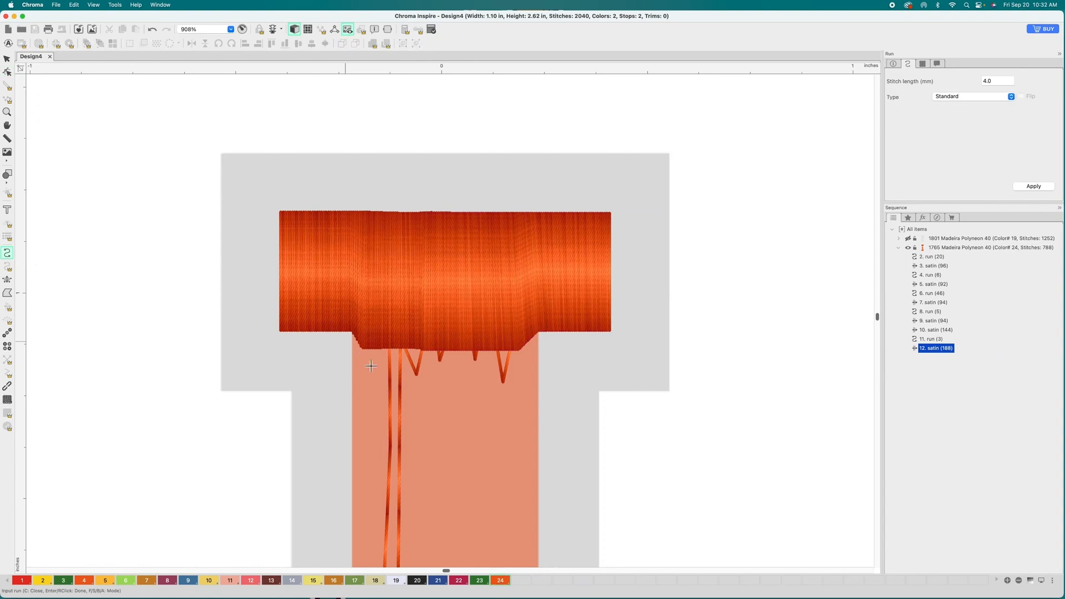
click(423, 349)
click(470, 343)
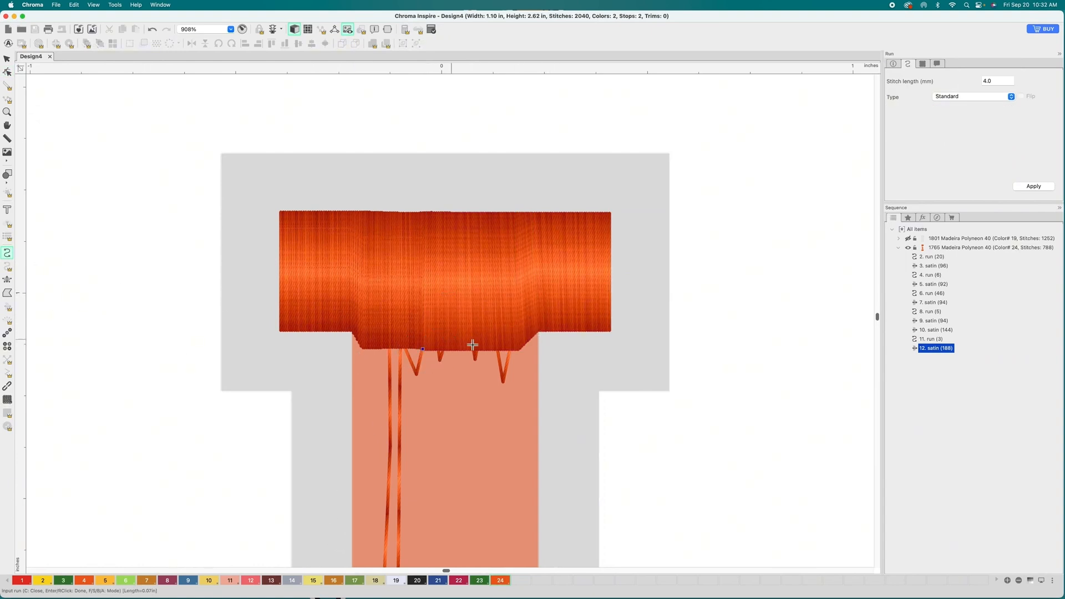
click(532, 335)
key(Return)
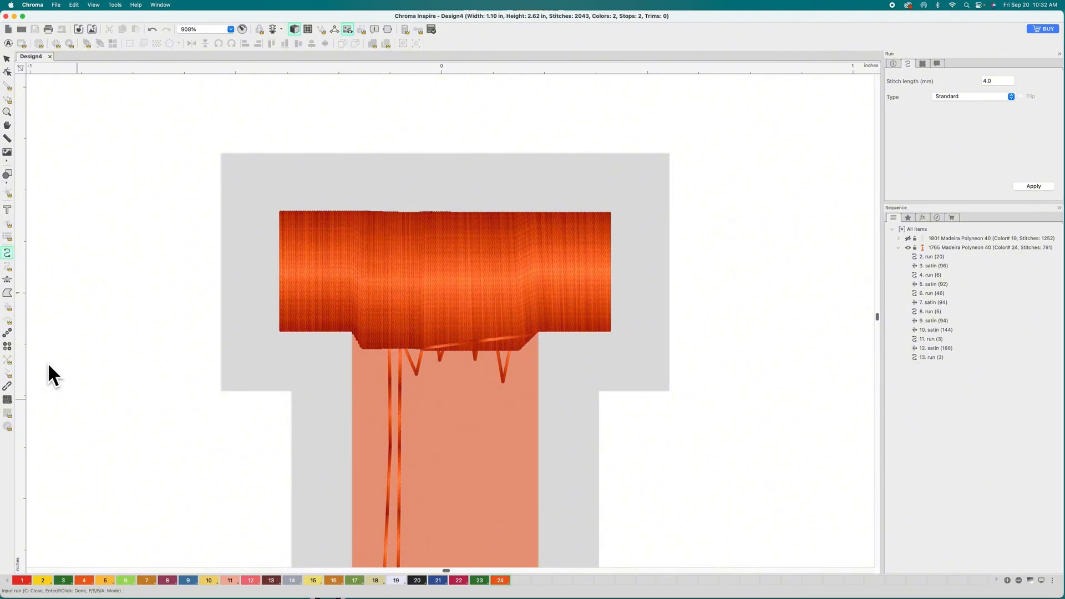
Step: Cover the upper half of the stem with a full-width satin column, from beneath the upper serif to the middle zigzag base stitches
click(12, 279)
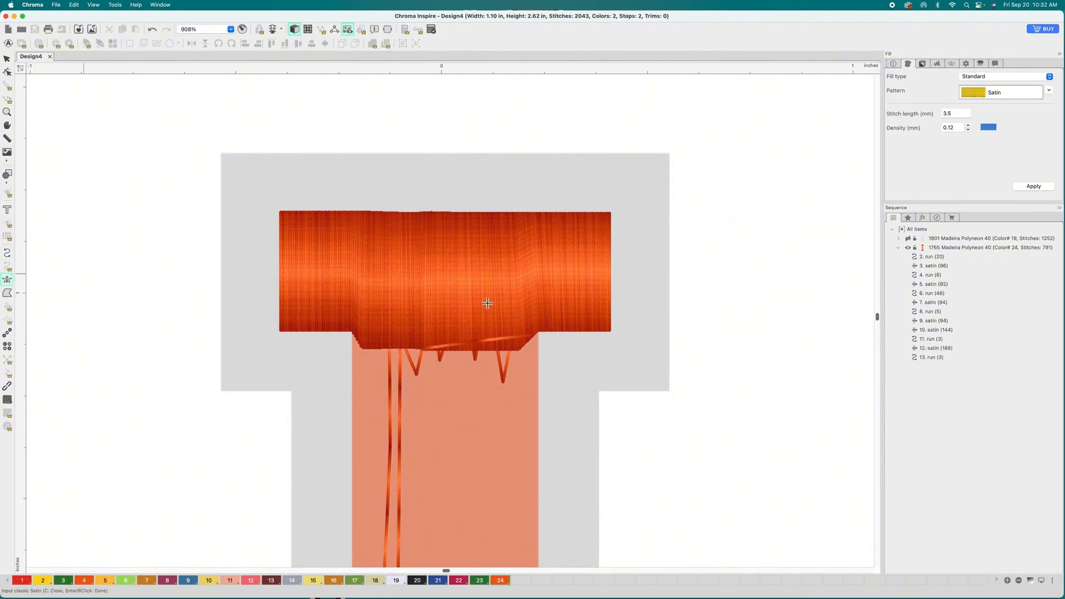
click(539, 332)
click(353, 332)
scroll(476, 264, down, 5)
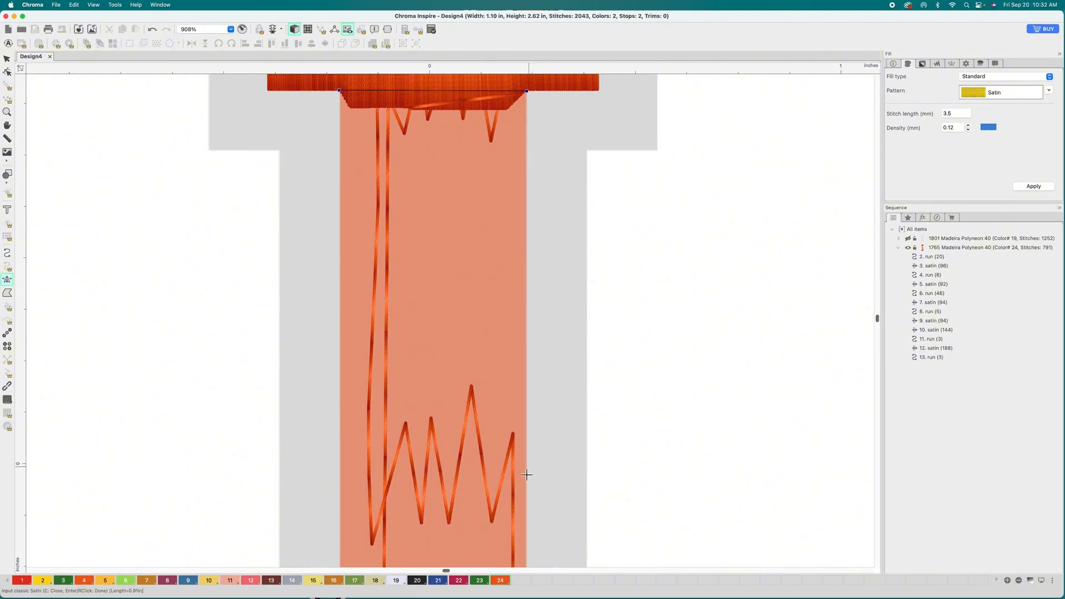
scroll(527, 472, down, 2)
scroll(526, 471, up, 1)
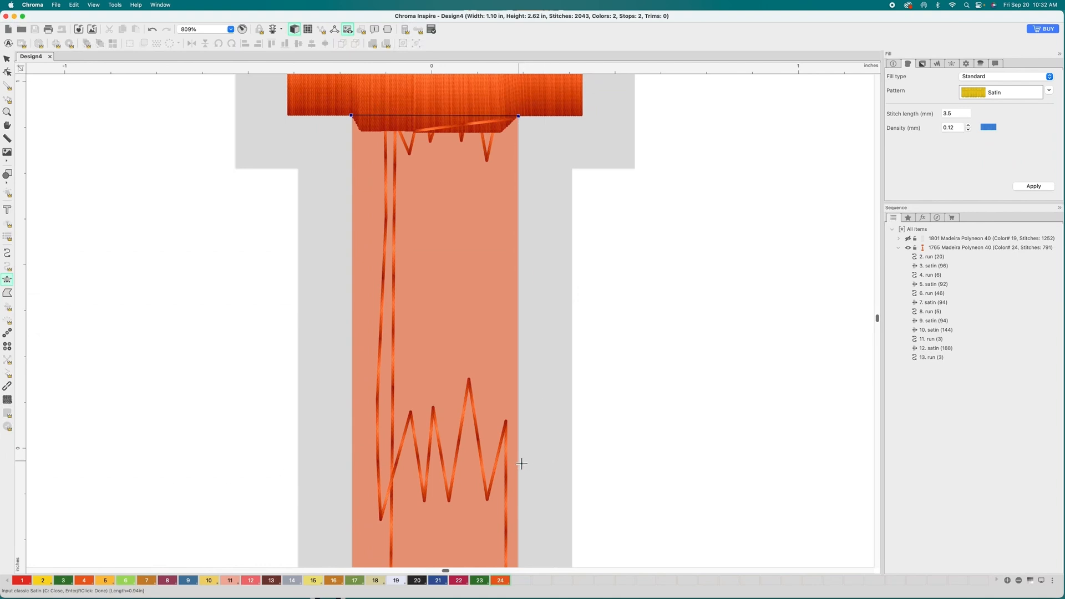
click(523, 459)
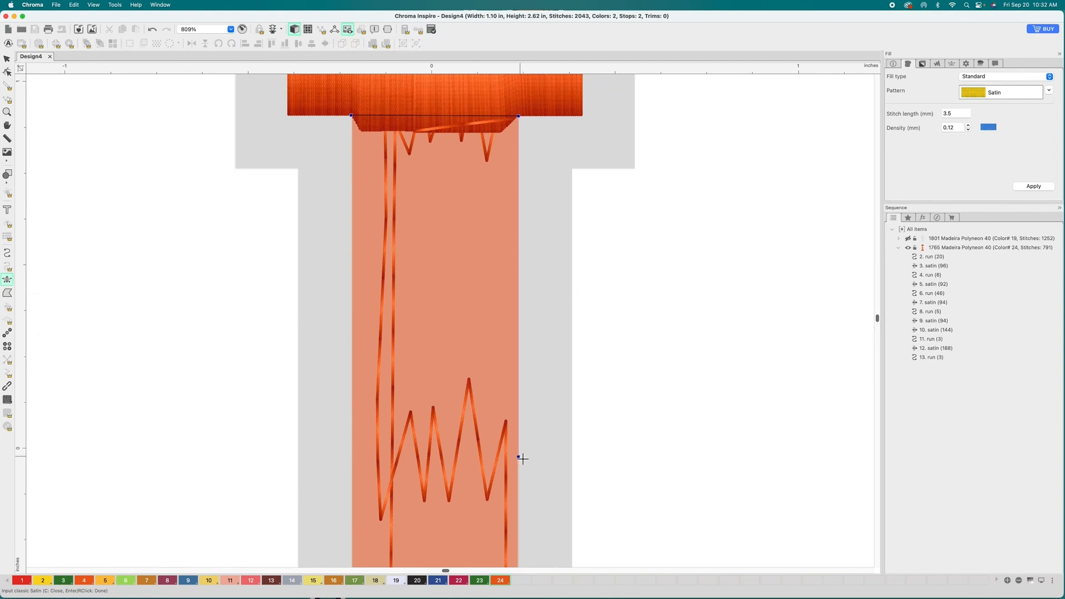
click(354, 462)
key(Return)
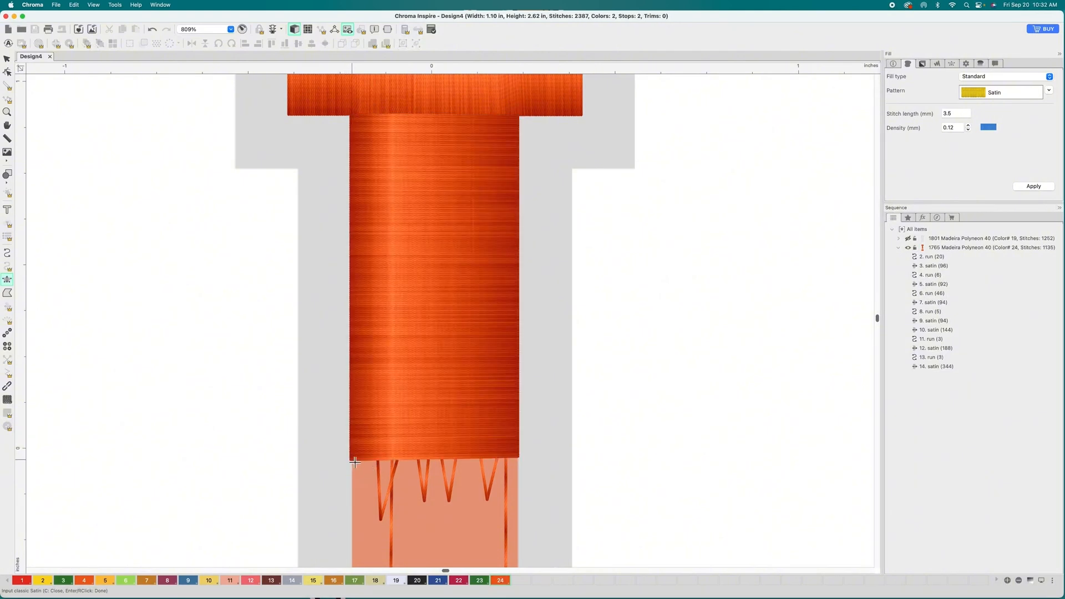
Step: Examine the stem satin's exit point and the uncovered lower stem and lower serif
scroll(411, 448, down, 1)
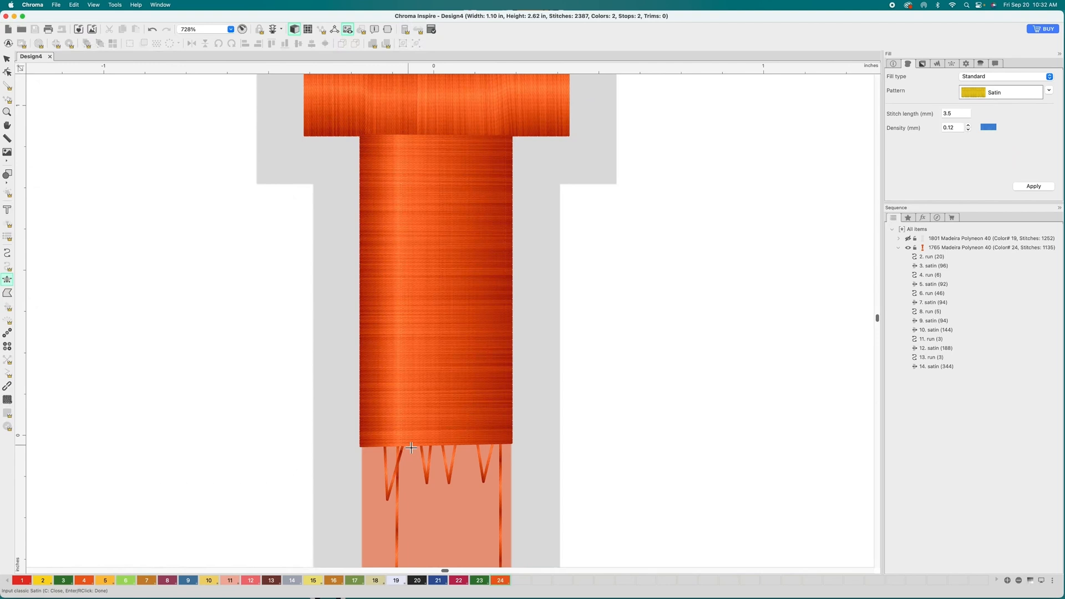
click(8, 72)
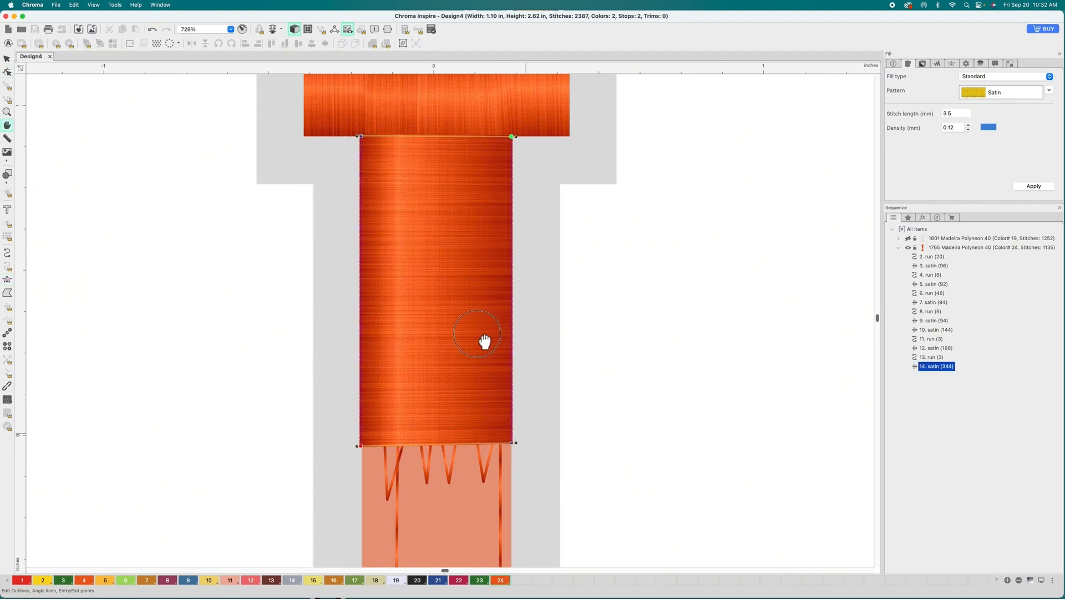
drag(478, 335, 435, 201)
scroll(408, 345, down, 5)
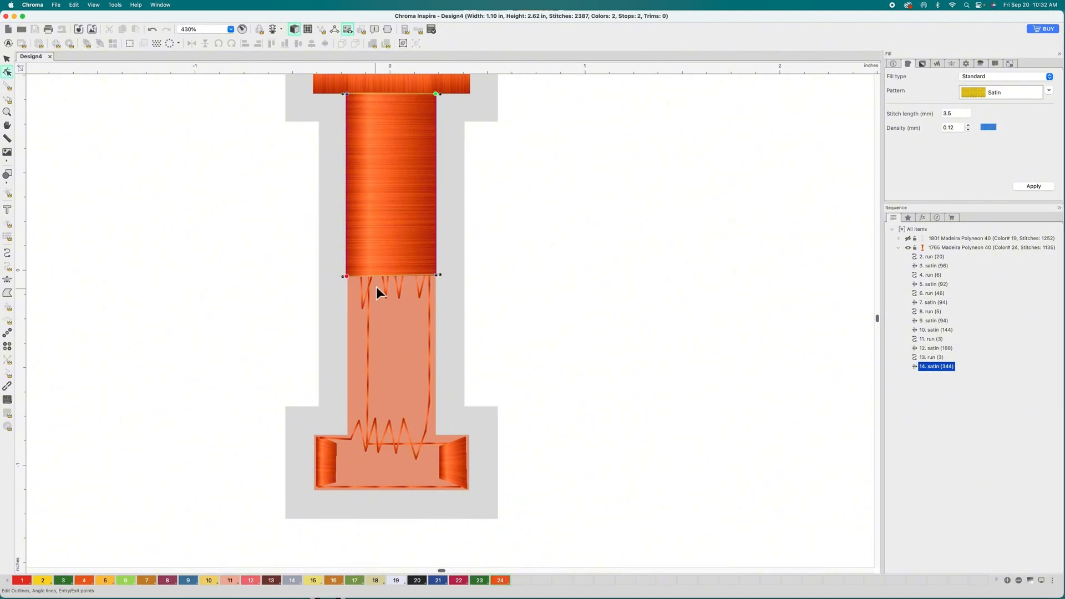
scroll(376, 287, up, 2)
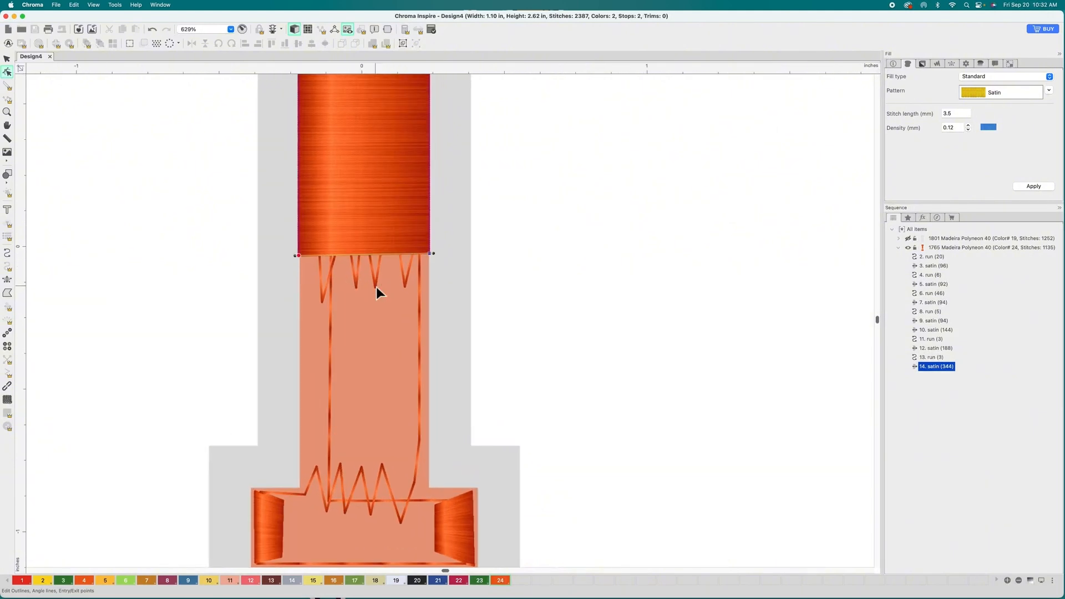
scroll(376, 287, down, 2)
scroll(376, 287, down, 2)
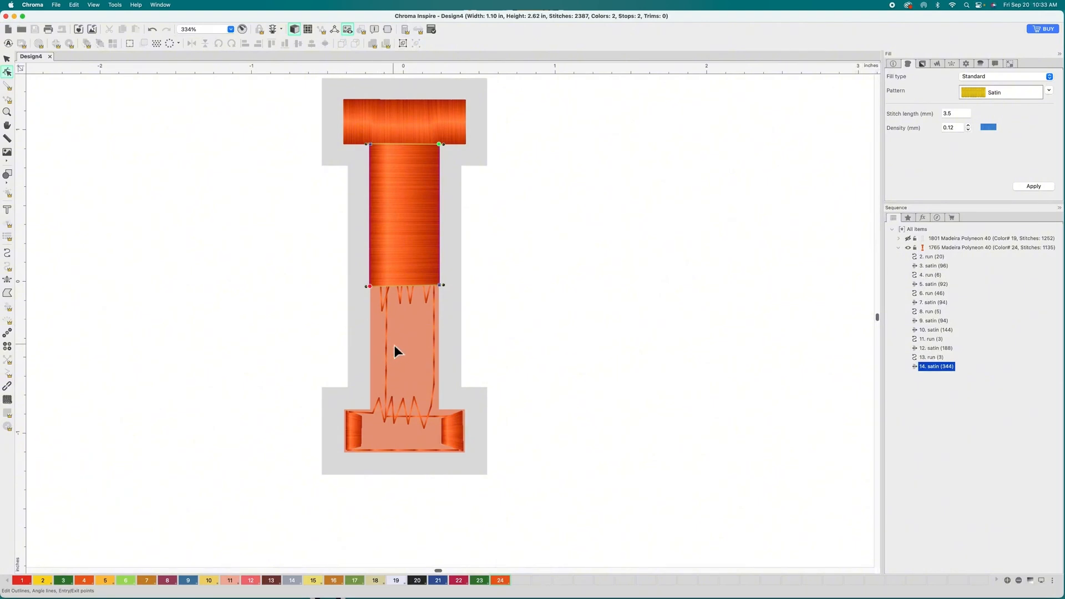
scroll(394, 345, up, 2)
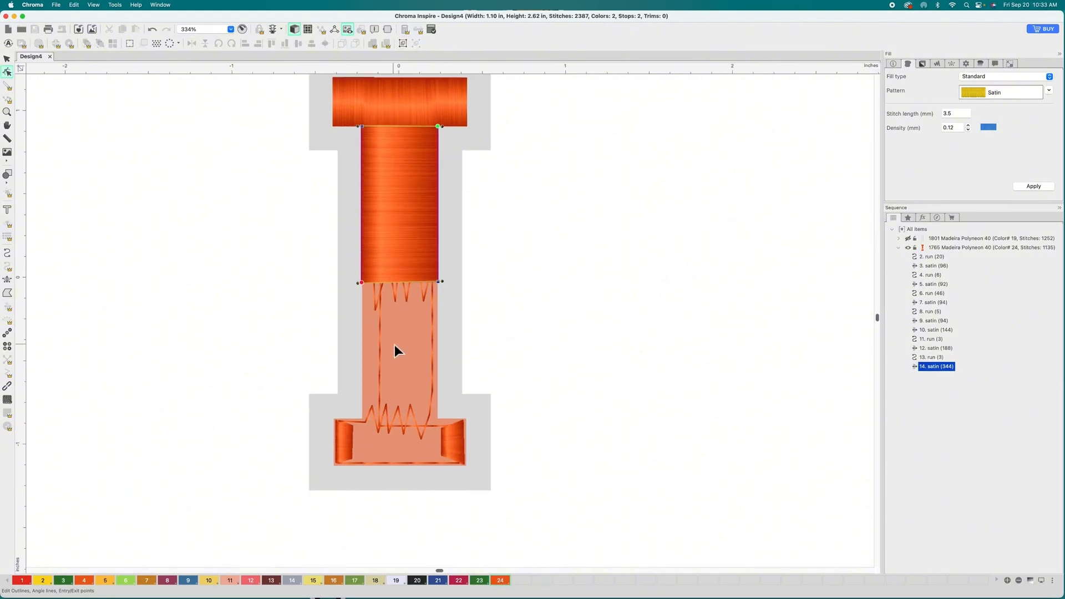
scroll(394, 324, up, 5)
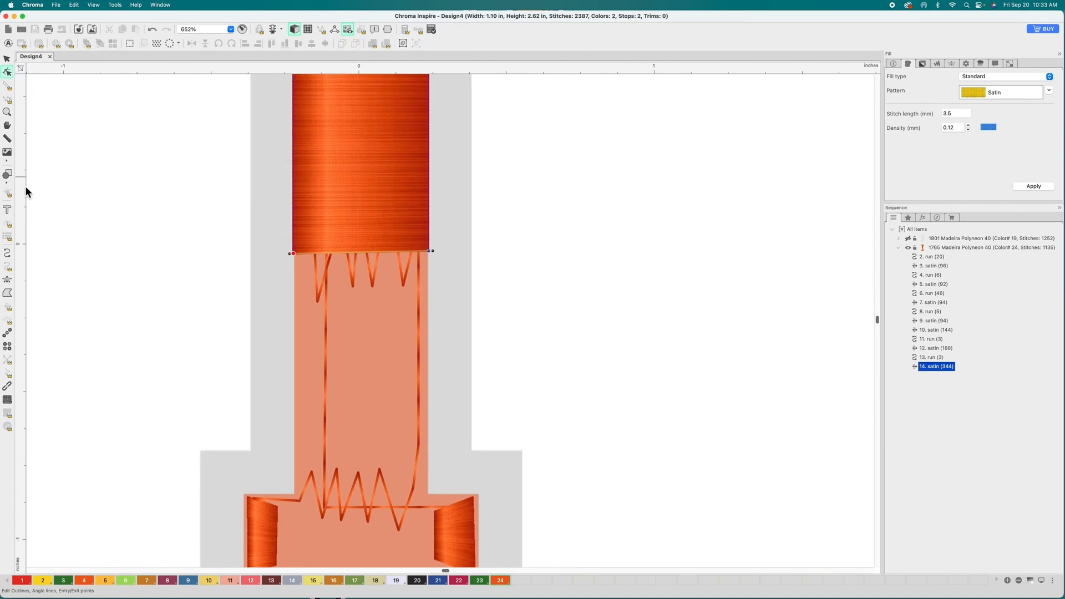
Step: Add a 4.0 mm run from the stem satin's exit down the stem's left side to the lower serif's upper left corner
click(7, 254)
click(302, 261)
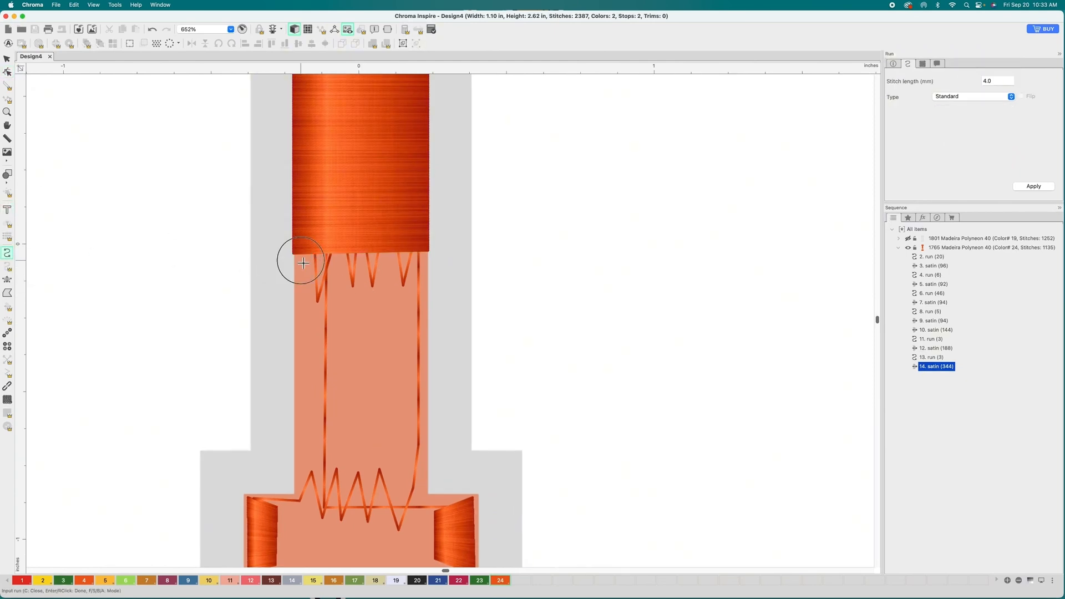
click(306, 427)
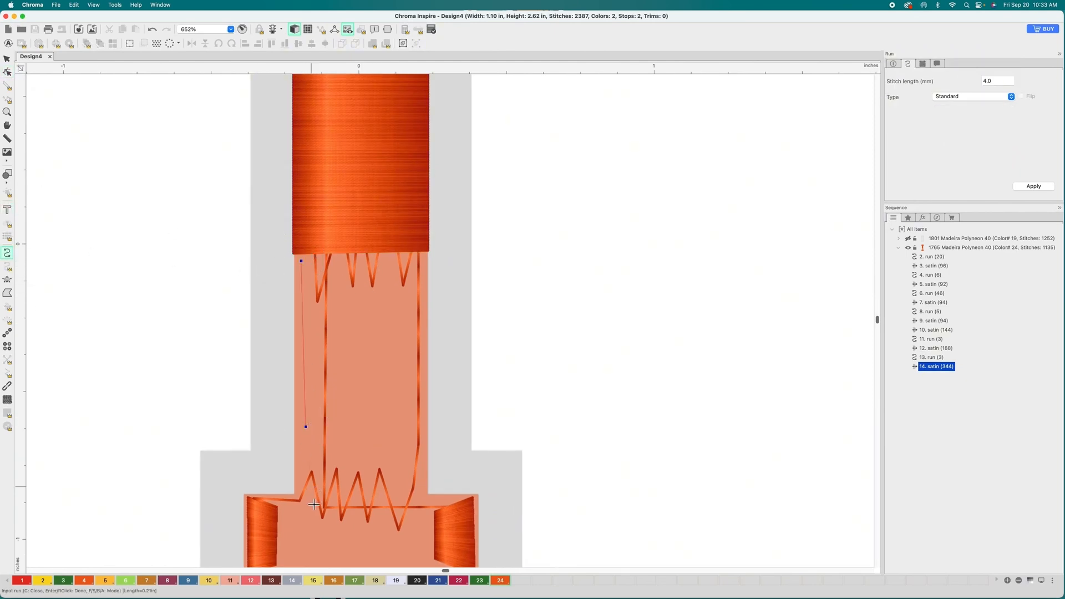
click(308, 502)
click(245, 500)
key(Return)
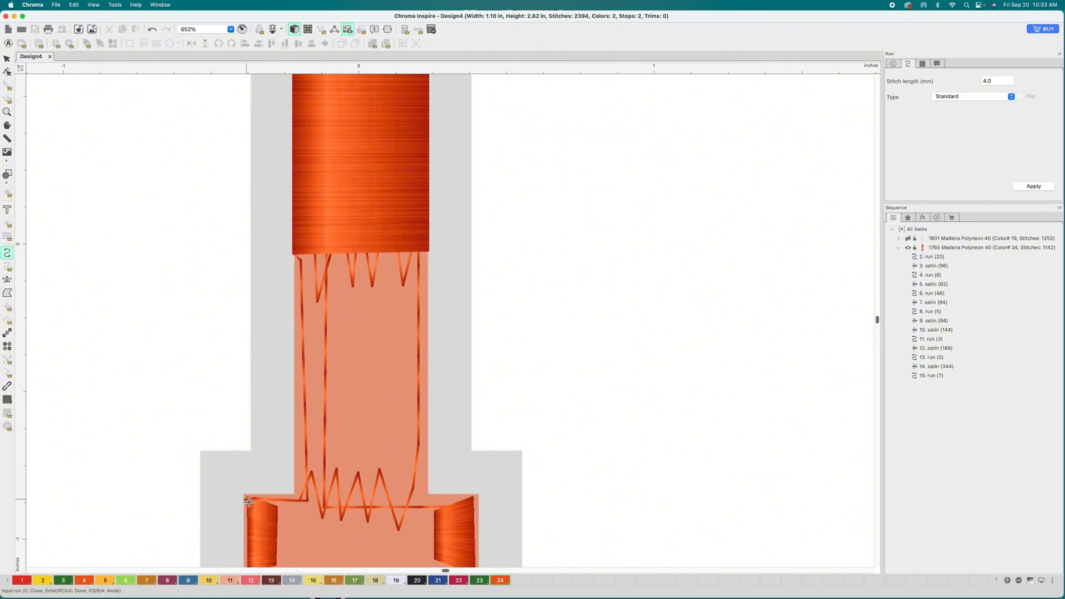
Step: Start a classic satin across the lower serif's full height, from its left edge to the line of the stem's left side
key(space)
drag(264, 498, 252, 284)
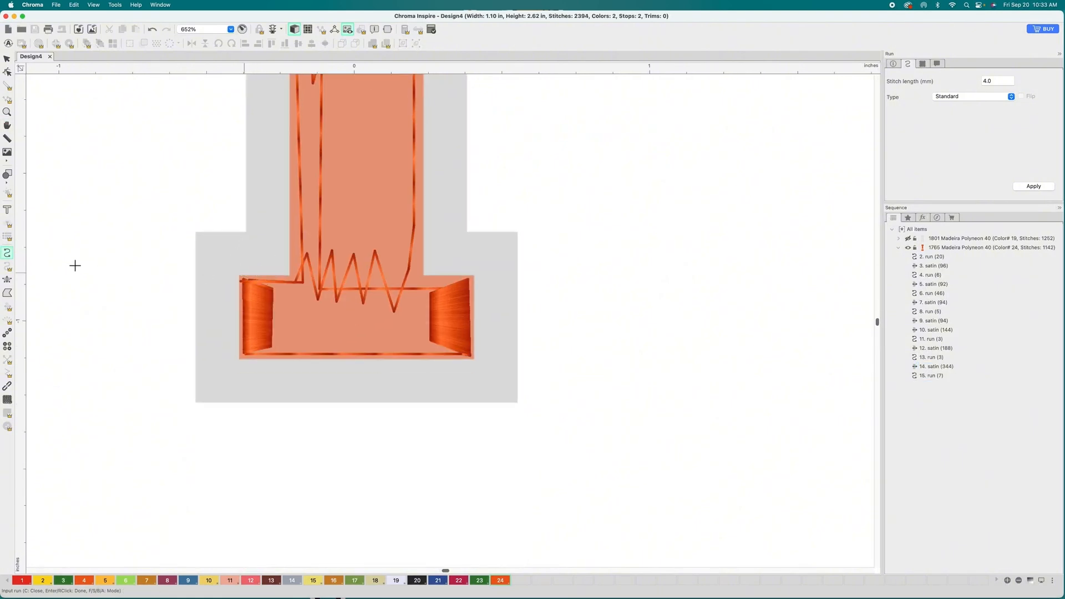
click(8, 281)
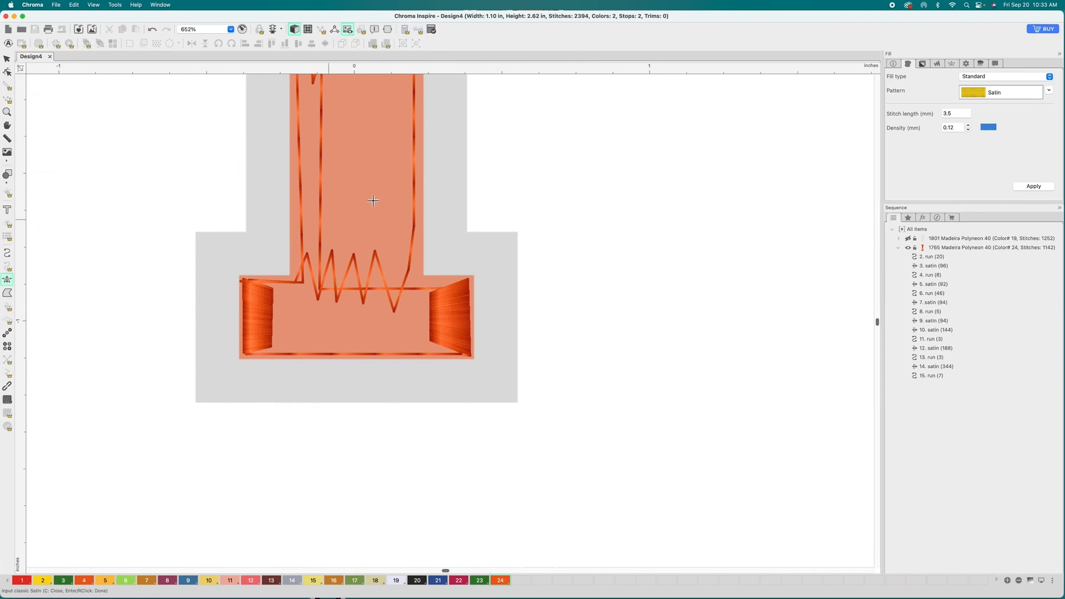
key(space)
drag(381, 314, 381, 259)
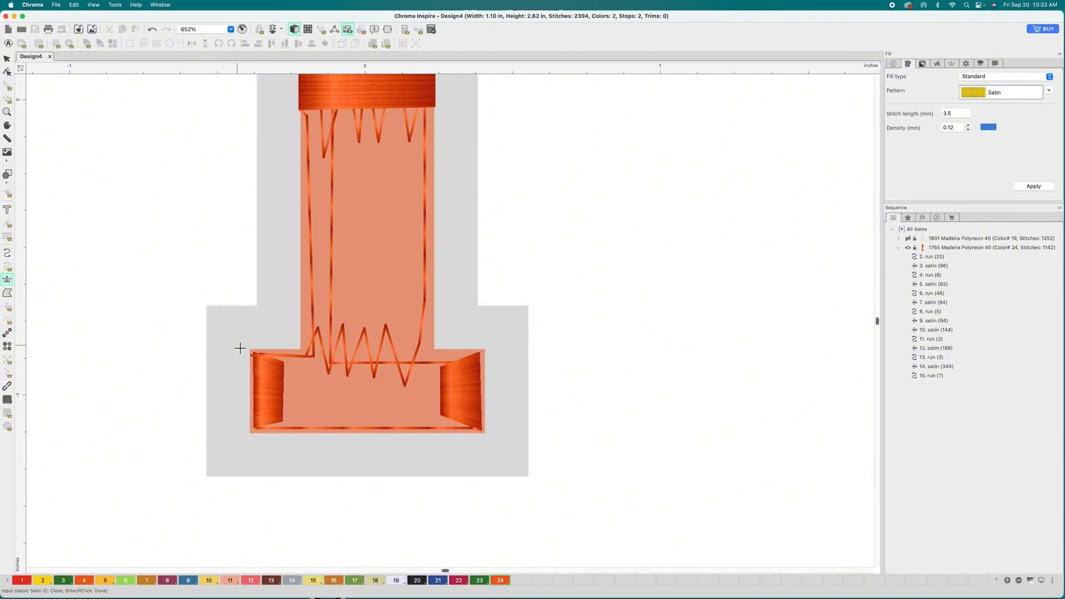
scroll(265, 357, up, 1)
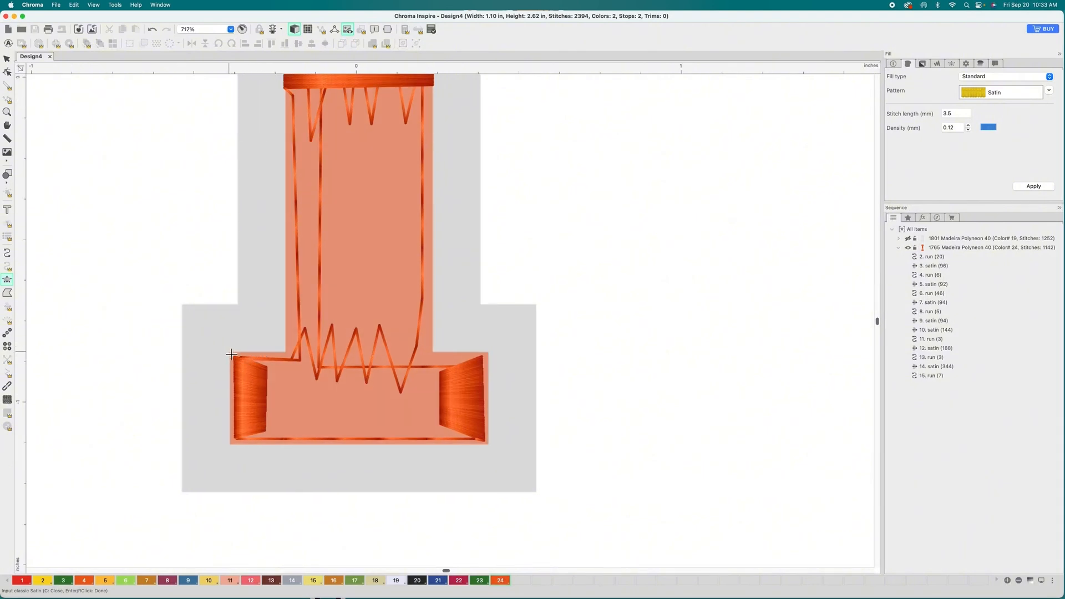
click(231, 354)
click(232, 448)
click(287, 354)
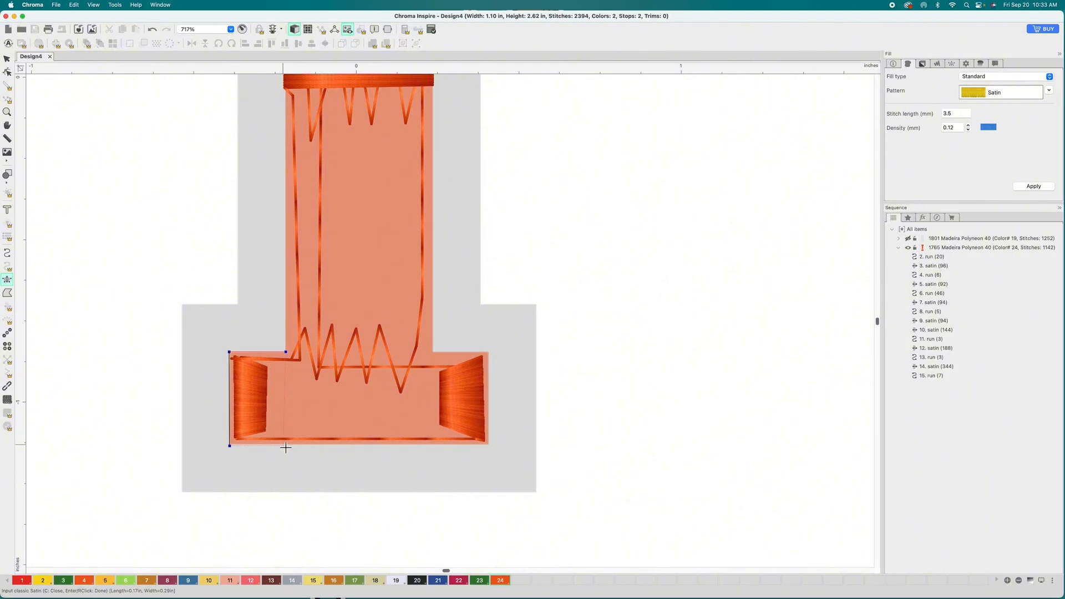
click(285, 447)
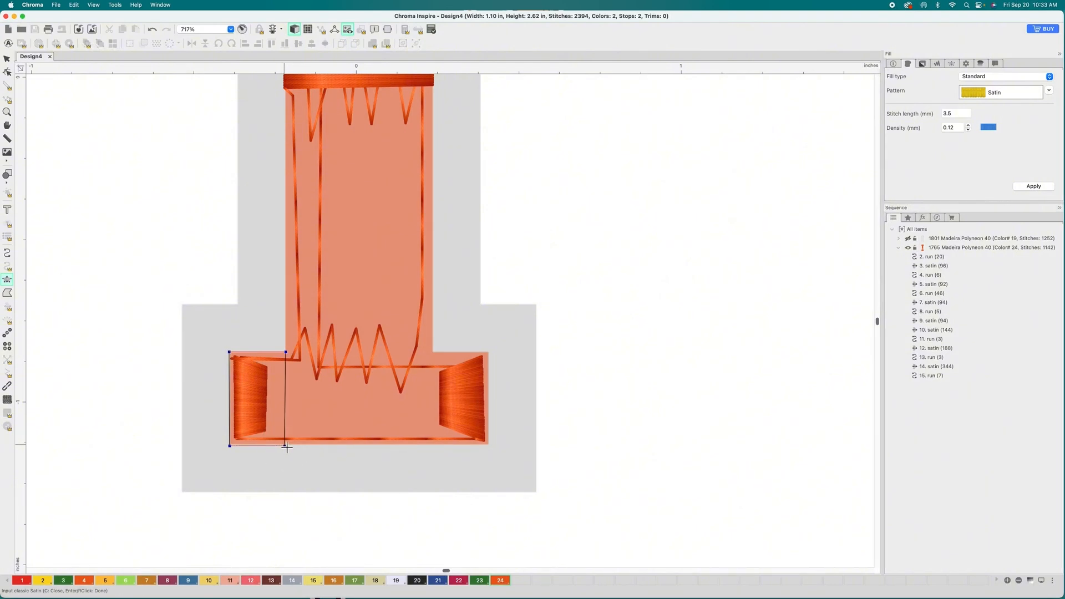
Step: Continue the satin to the lower serif's middle, raising its upper edge slightly into the stem, and finish the column
click(296, 337)
click(302, 447)
key(BackSpace)
click(300, 339)
click(299, 446)
click(349, 340)
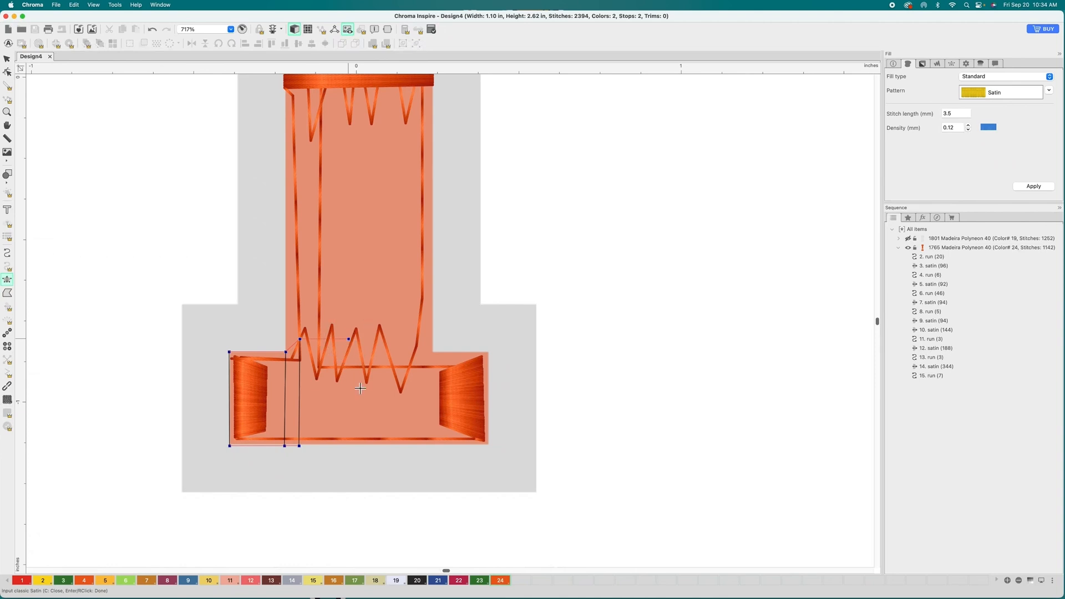
click(356, 446)
key(BackSpace)
click(355, 340)
click(357, 447)
right_click(356, 442)
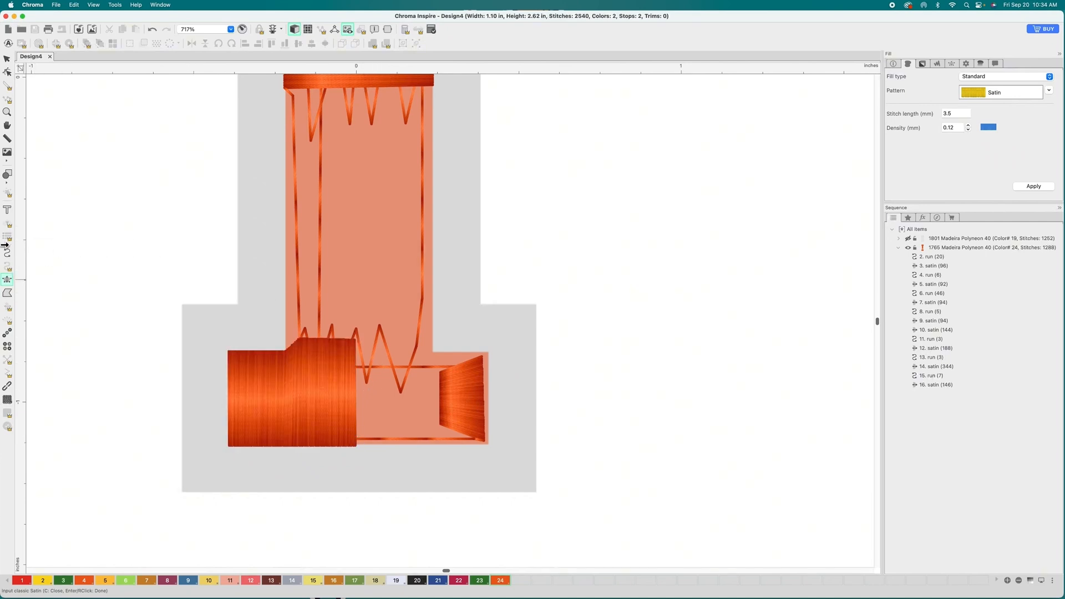
Step: Add a 4.0 mm run from the left serif satin's exit point across to the lower serif's lower right corner
click(8, 71)
click(335, 395)
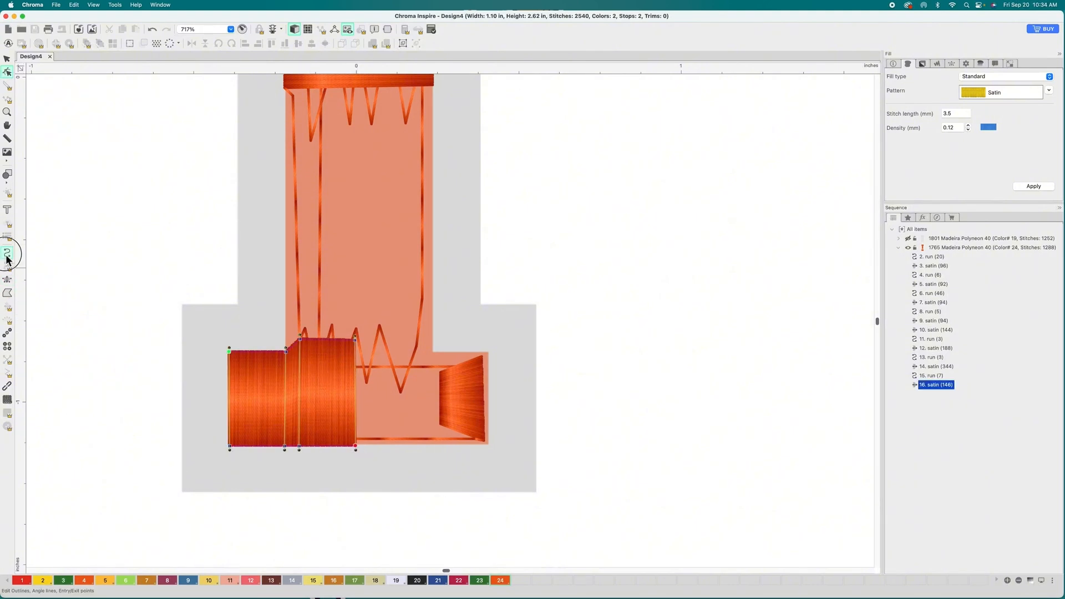
click(7, 253)
click(361, 440)
click(407, 421)
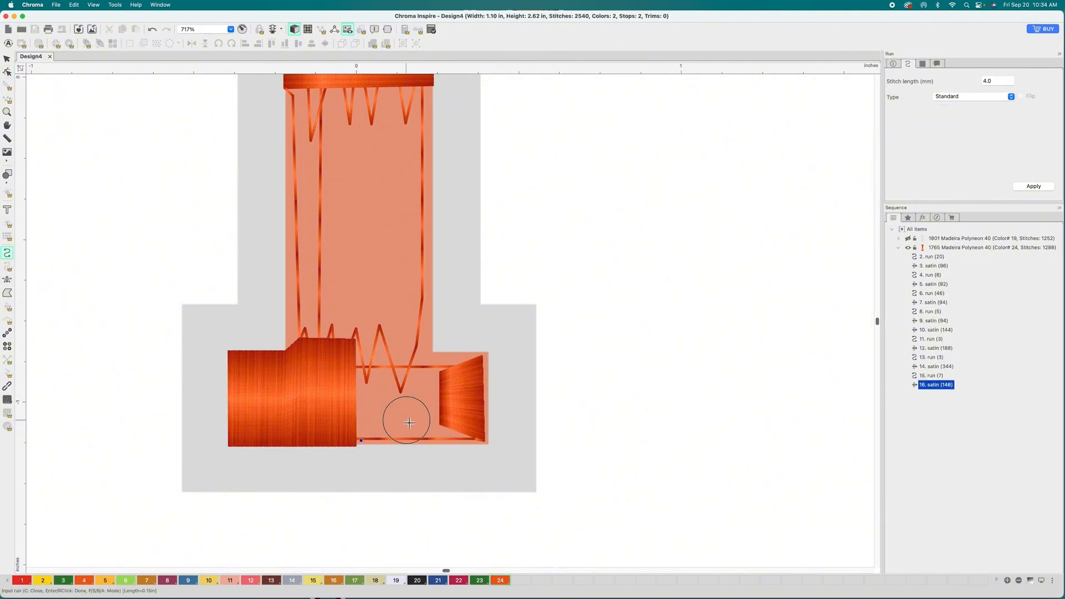
click(480, 442)
key(Return)
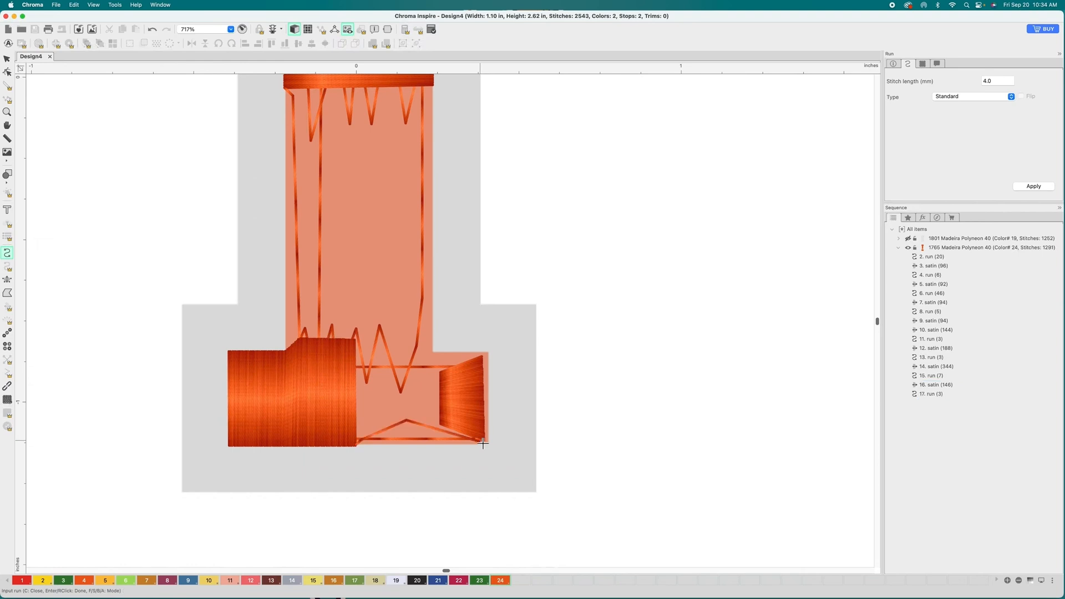
Step: Cover the lower serif's right half with a satin column from its right edge to the middle, overlapping the left satin and rising slightly into the stem
click(9, 280)
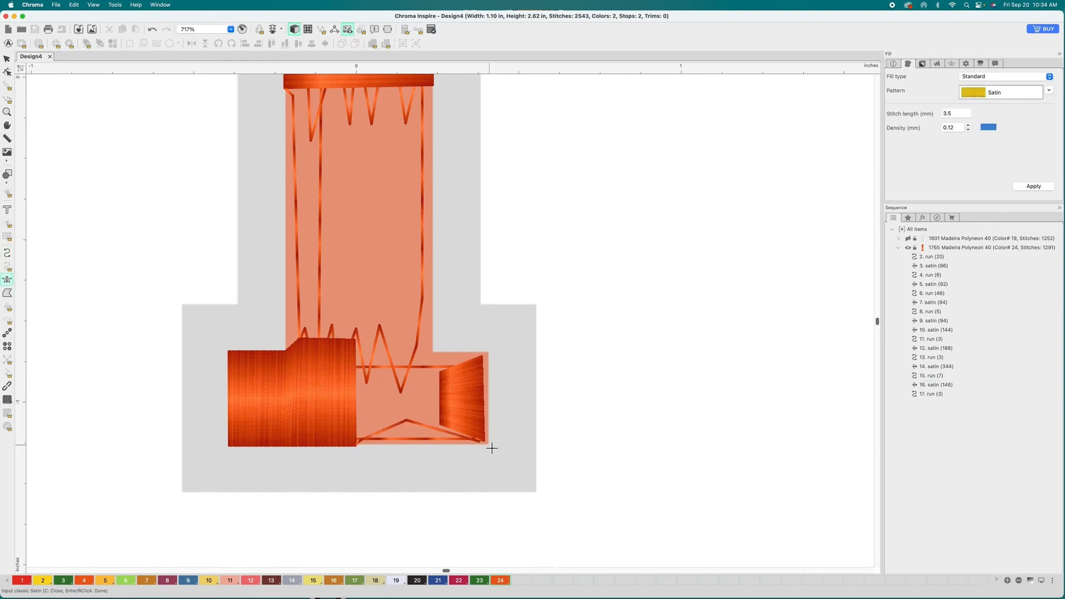
scroll(491, 448, up, 2)
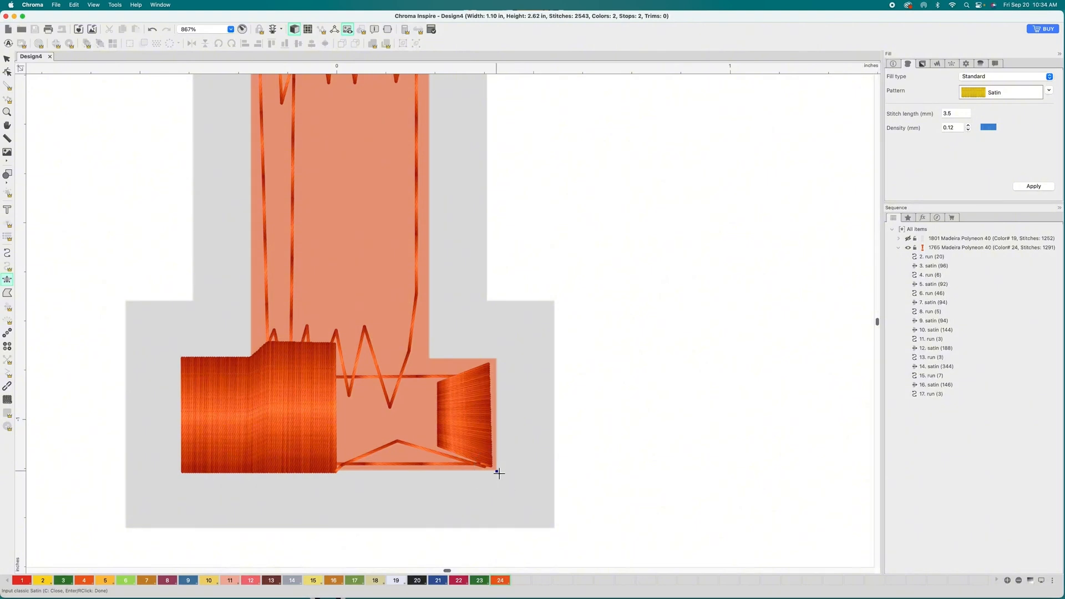
click(489, 445)
click(499, 360)
click(424, 471)
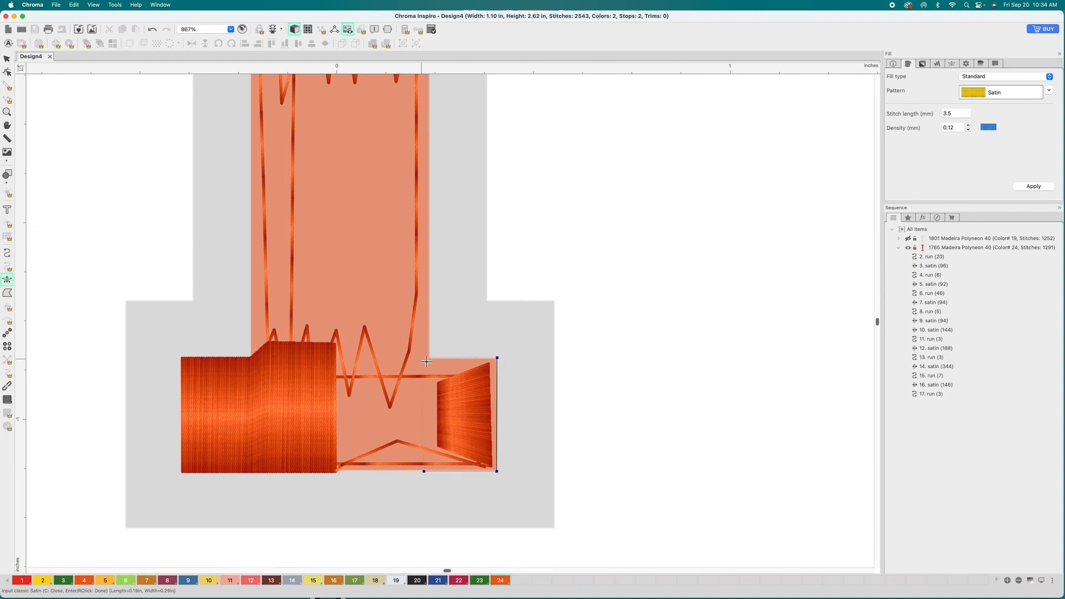
click(424, 359)
click(407, 472)
click(405, 345)
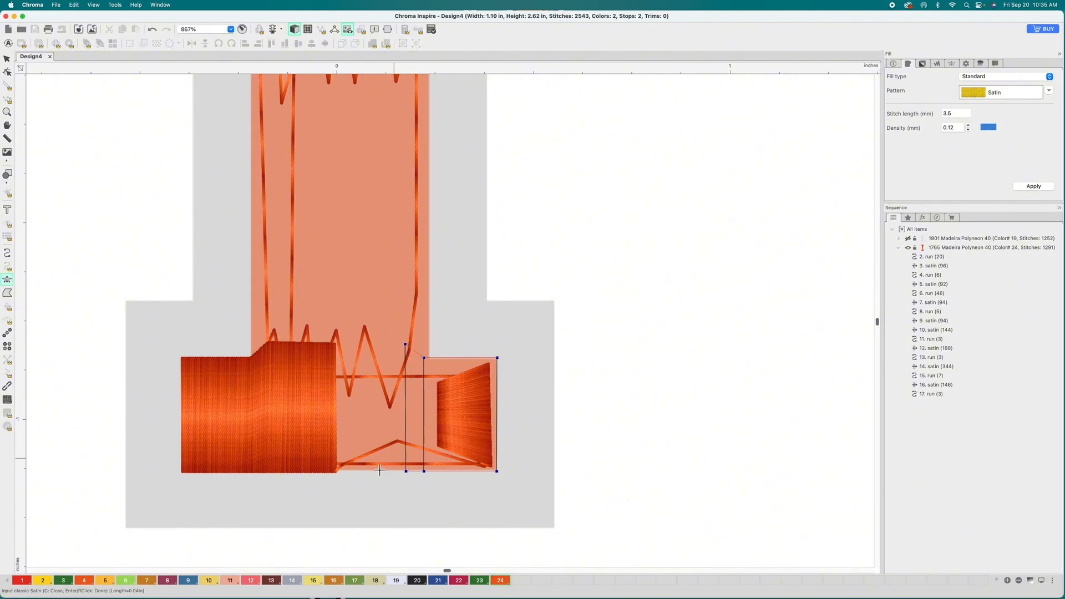
click(331, 472)
click(332, 345)
key(Return)
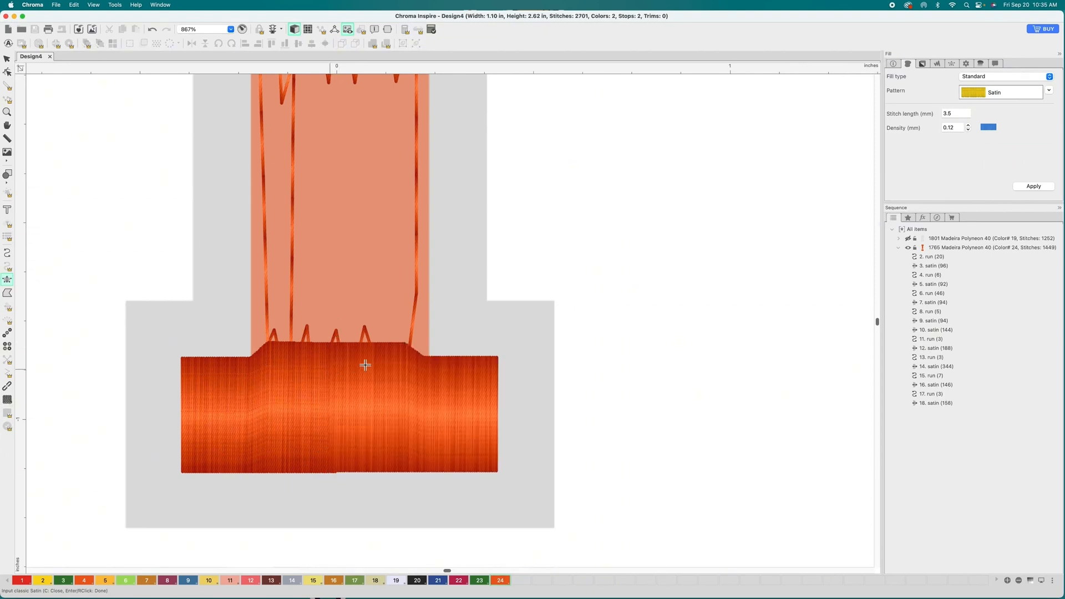
Step: Add a 4.0 mm run from the right serif satin's exit point to the corner where the stem's right side meets the lower serif
scroll(370, 343, down, 1)
click(10, 72)
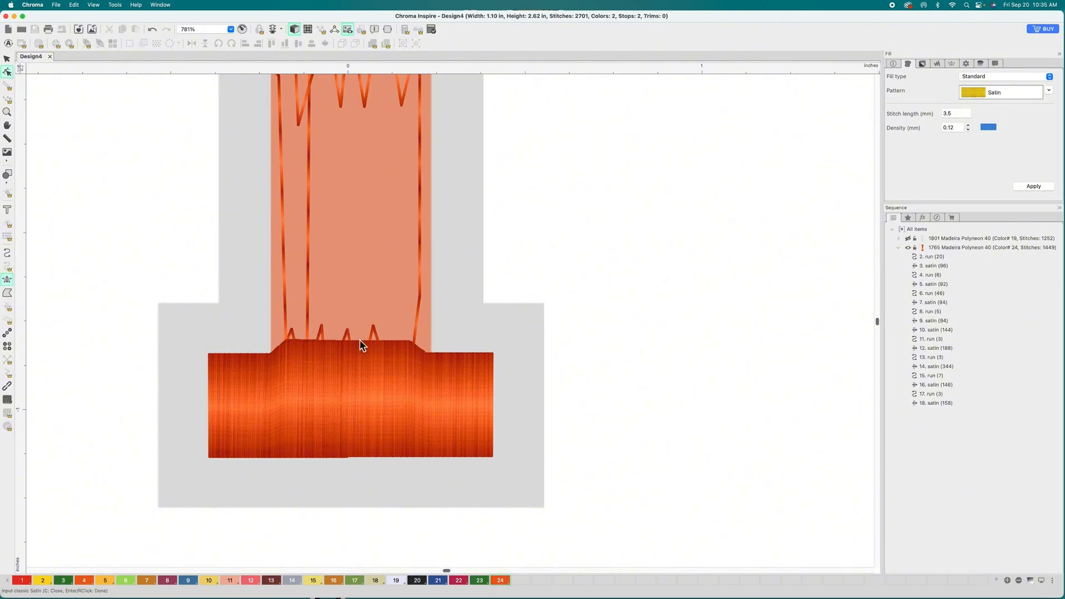
click(355, 342)
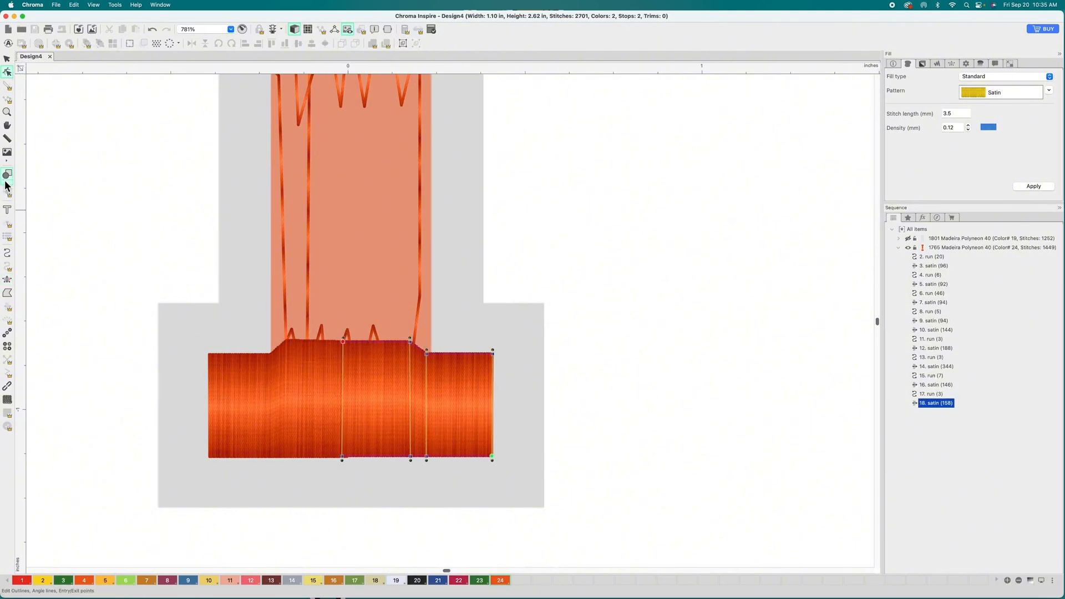
click(7, 253)
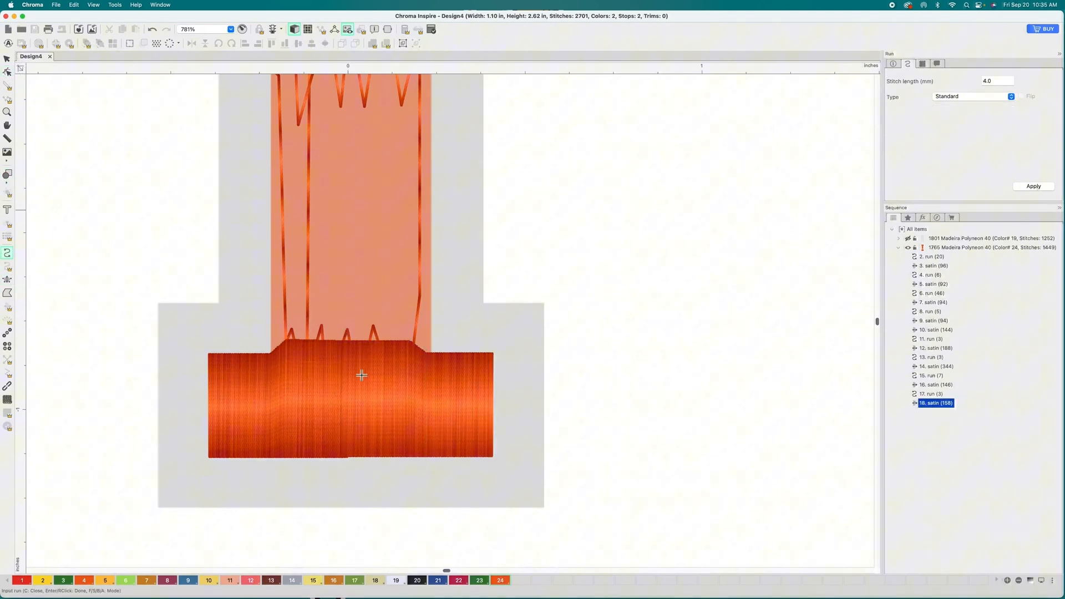
click(346, 346)
click(391, 353)
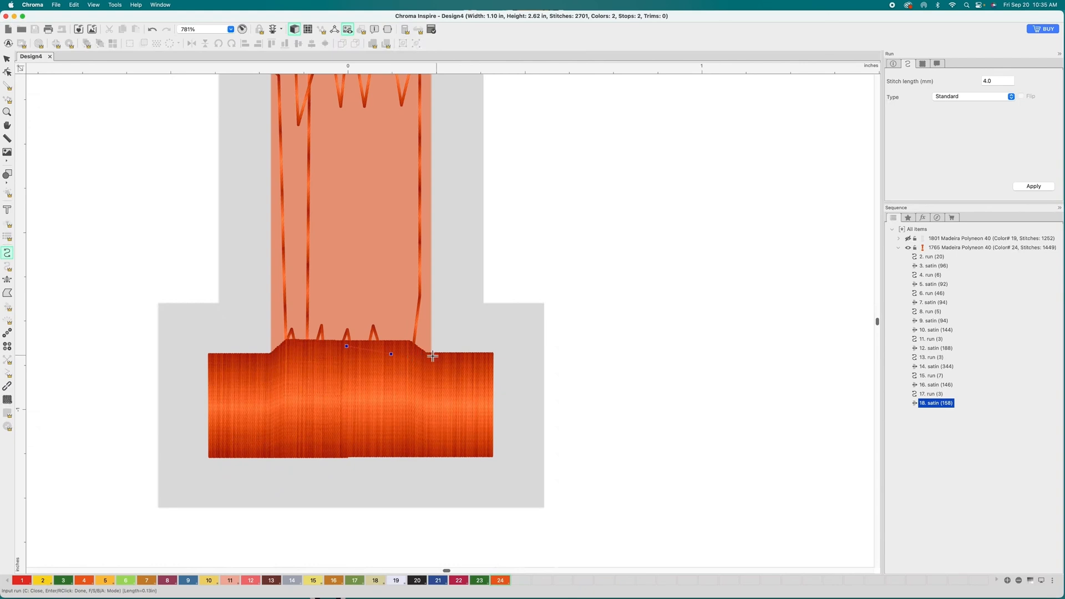
click(427, 354)
click(429, 353)
key(Return)
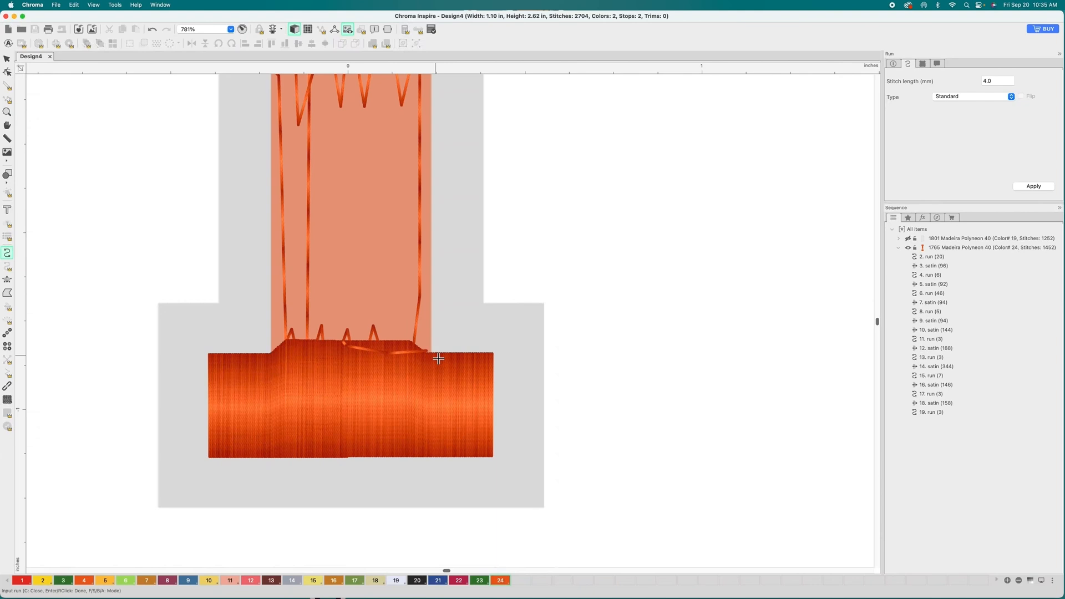
Step: Cover the lower half of the stem with a full-width satin column, from the lower serif up to slightly overlap the upper stem satin
click(7, 279)
click(432, 353)
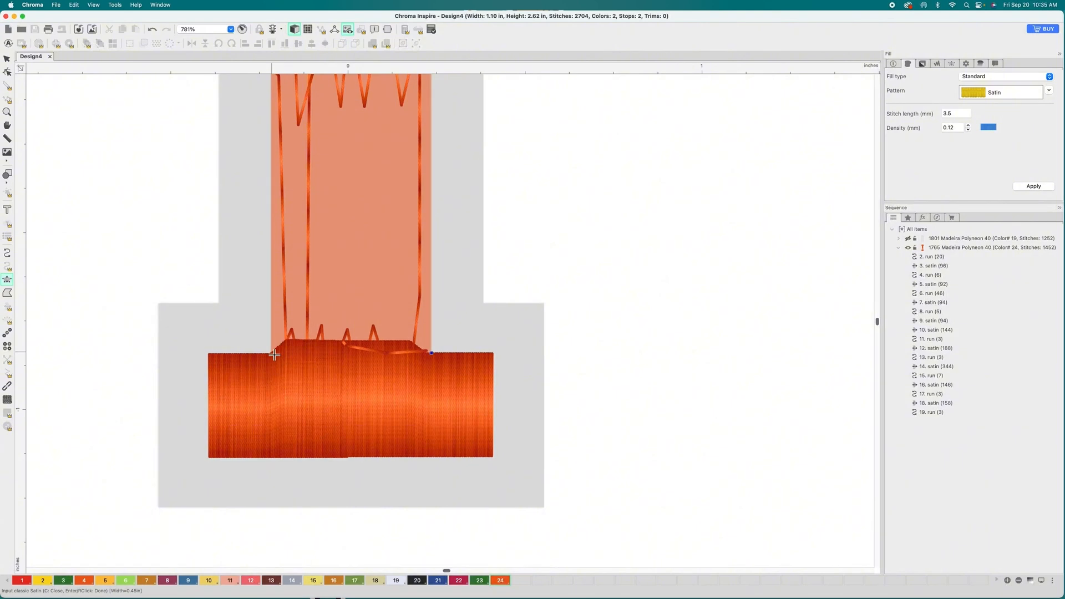
click(273, 355)
scroll(364, 278, up, 5)
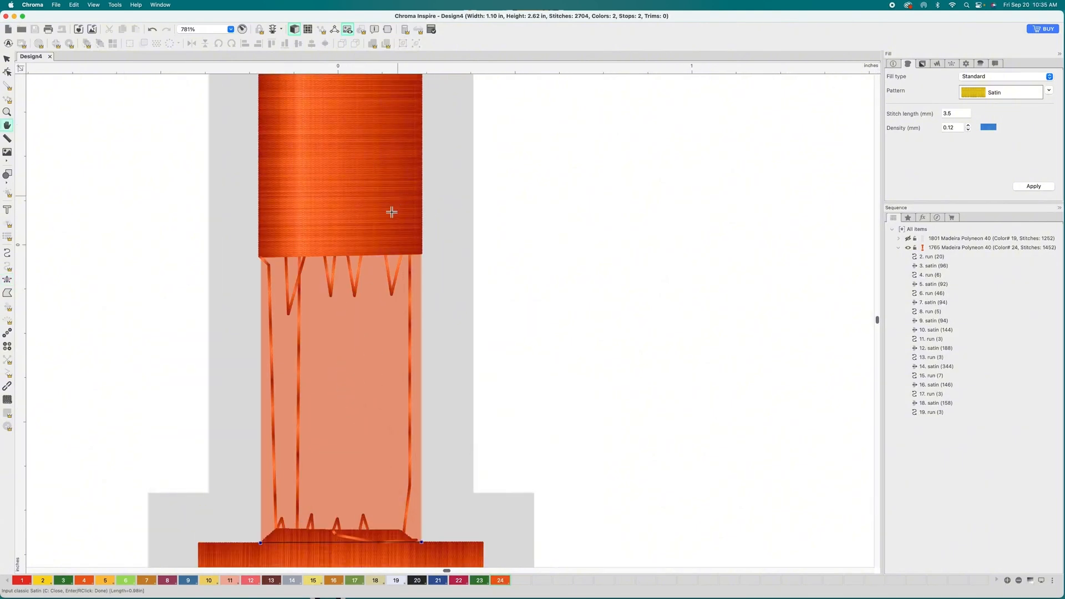
click(423, 252)
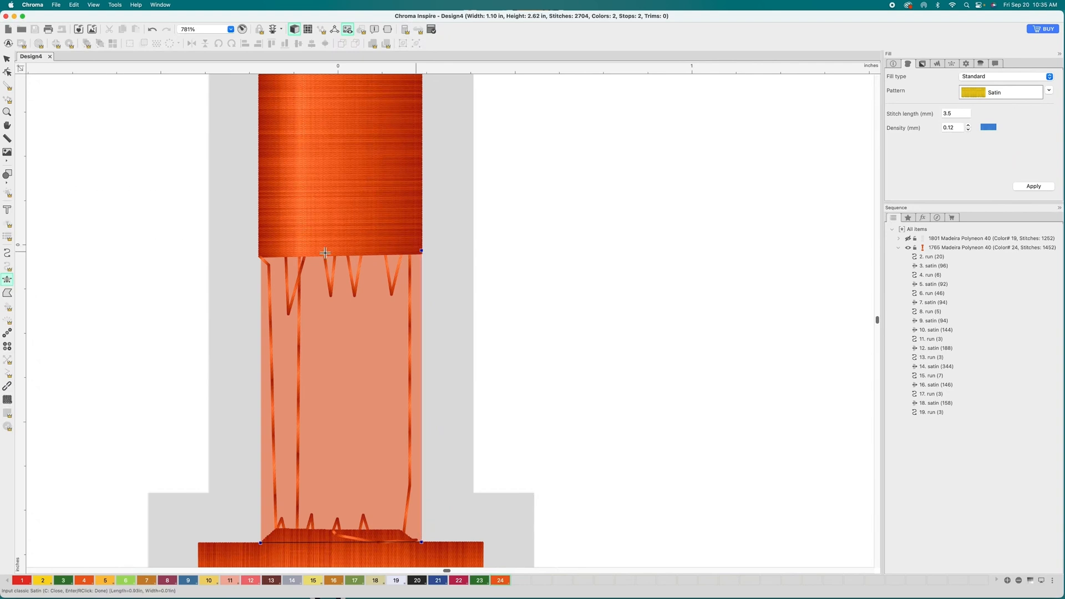
click(260, 251)
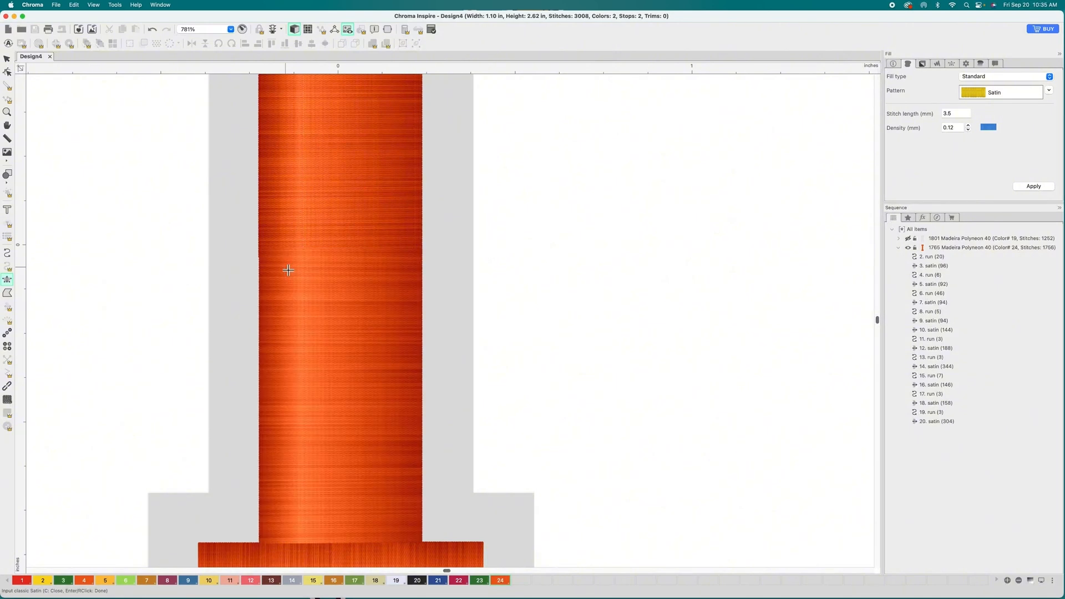
key(Return)
Step: Show the hidden white border (1801 Madeira Polyneon 40) around the finished orange letter and clear the selection
scroll(304, 283, down, 6)
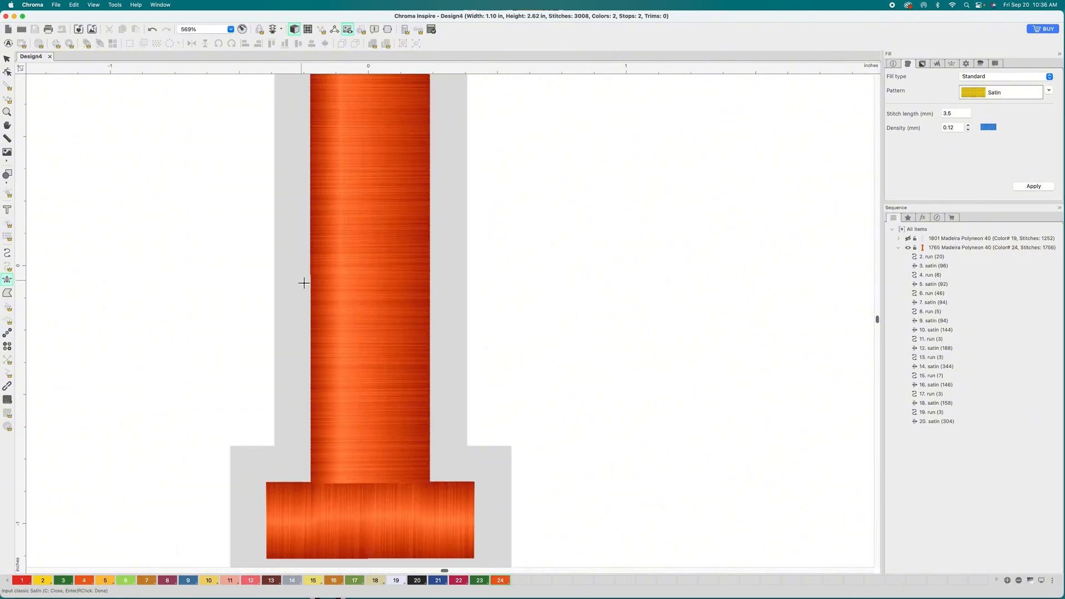
scroll(304, 283, down, 1)
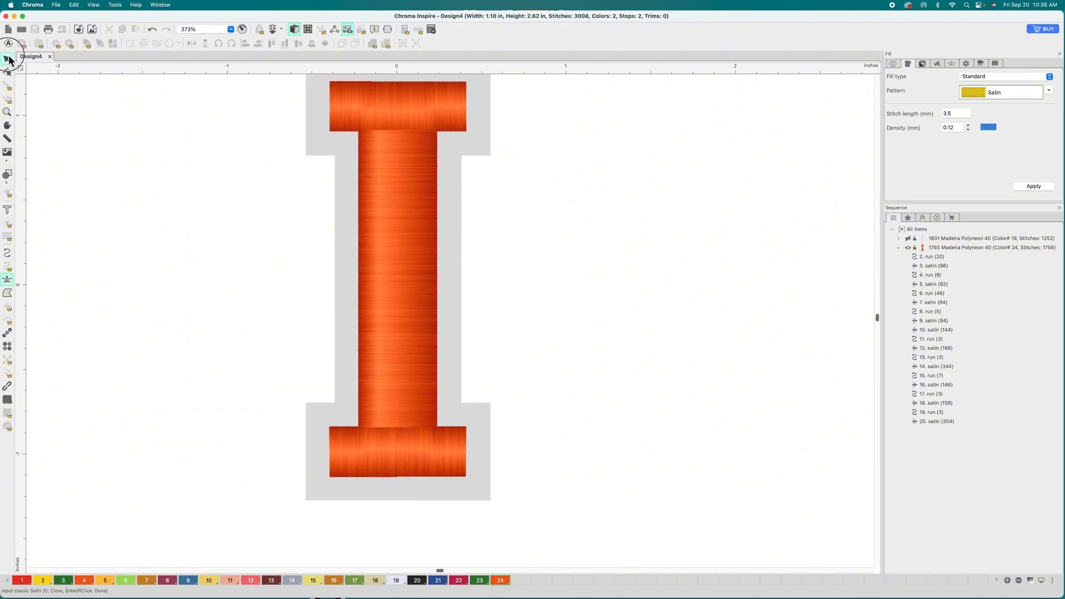
click(7, 59)
click(518, 180)
key(space)
drag(517, 180, 489, 214)
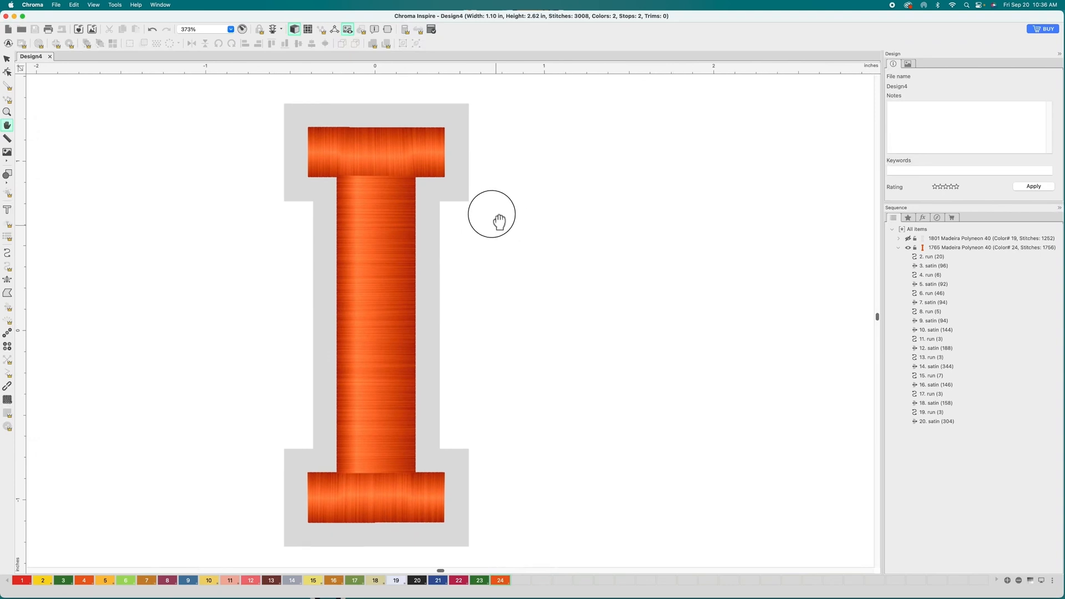
key(space)
drag(387, 266, 420, 270)
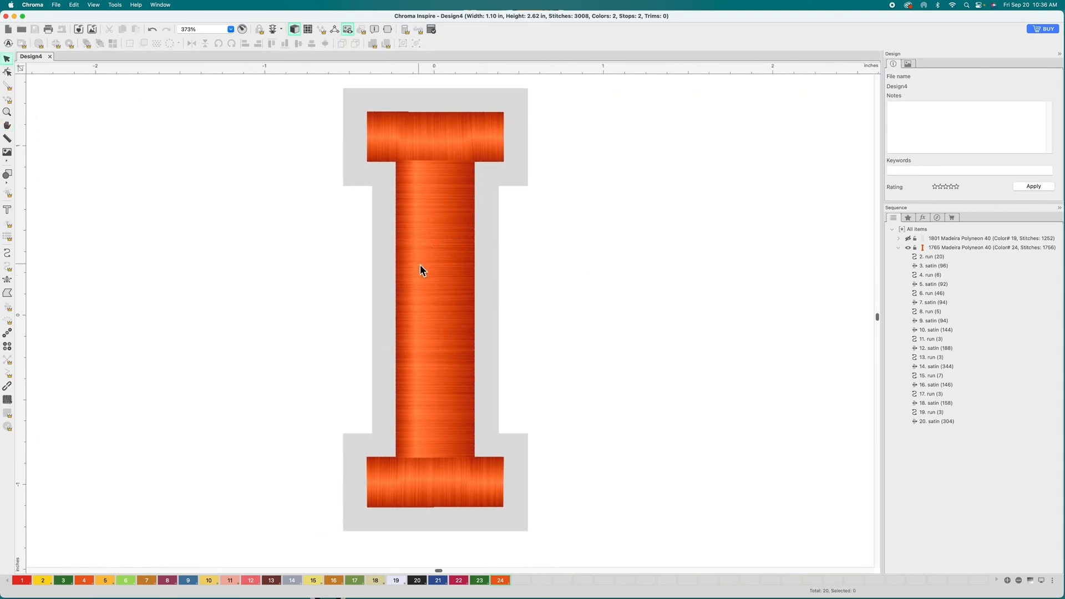
click(910, 238)
scroll(670, 244, down, 2)
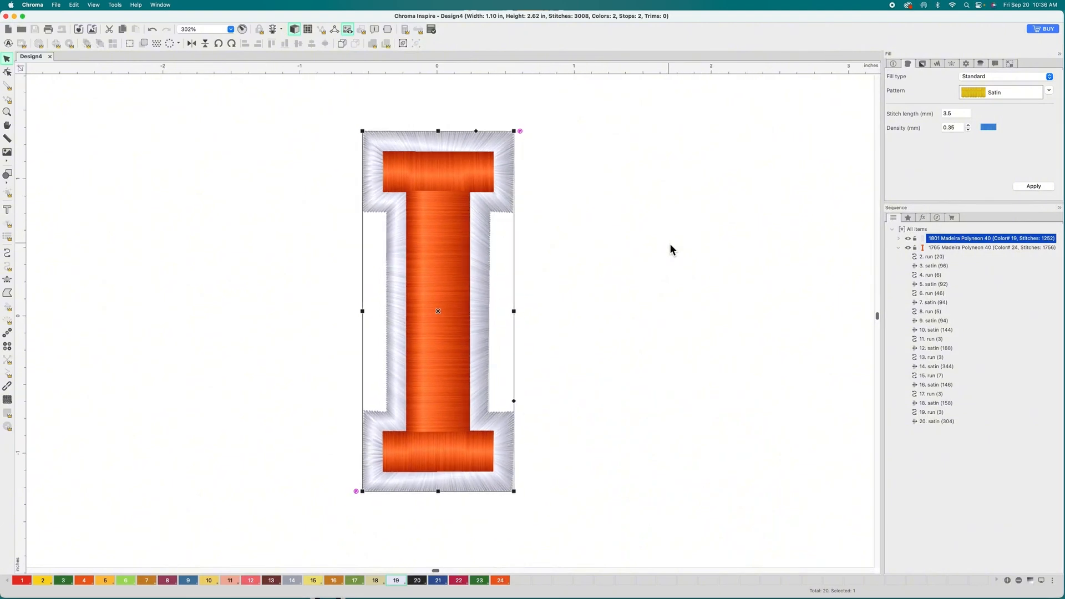
scroll(670, 244, down, 1)
click(616, 238)
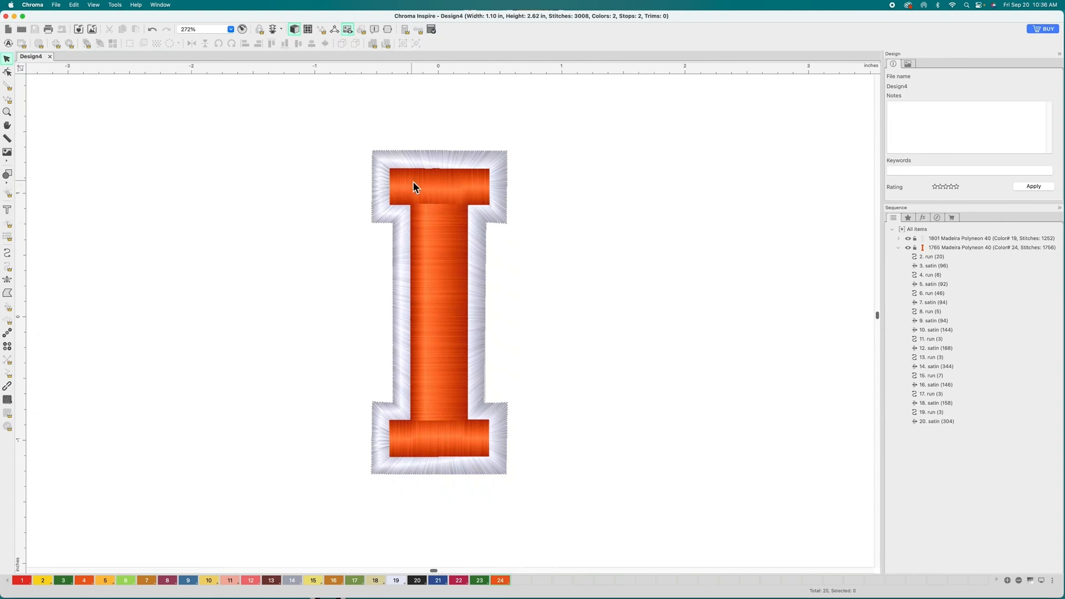
Step: Play through the design's stitching order from the white border to the last orange satin, examining the path between columns
click(244, 28)
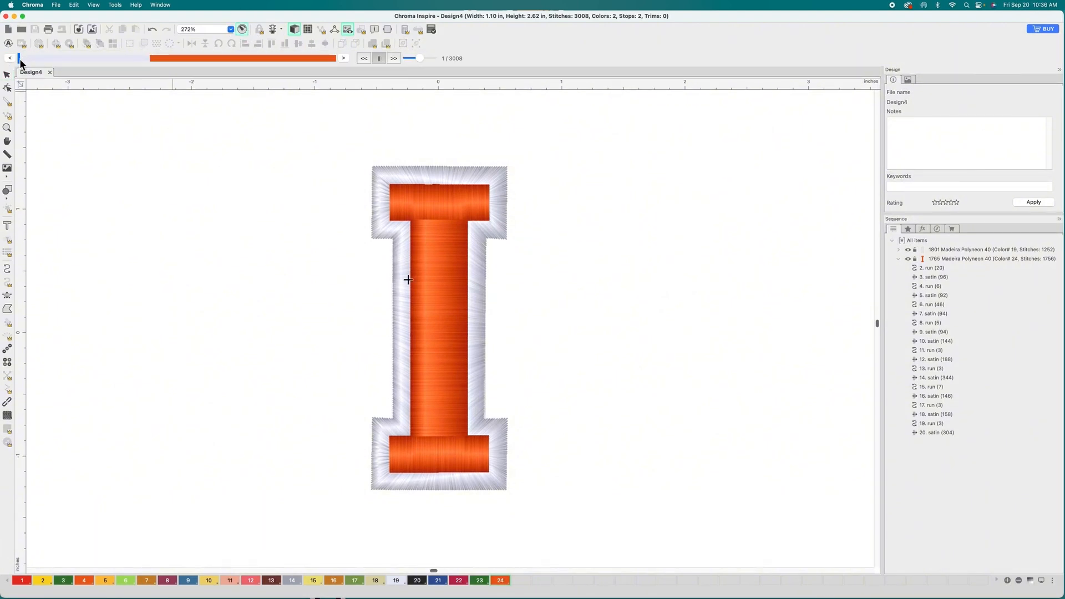
drag(19, 58, 170, 67)
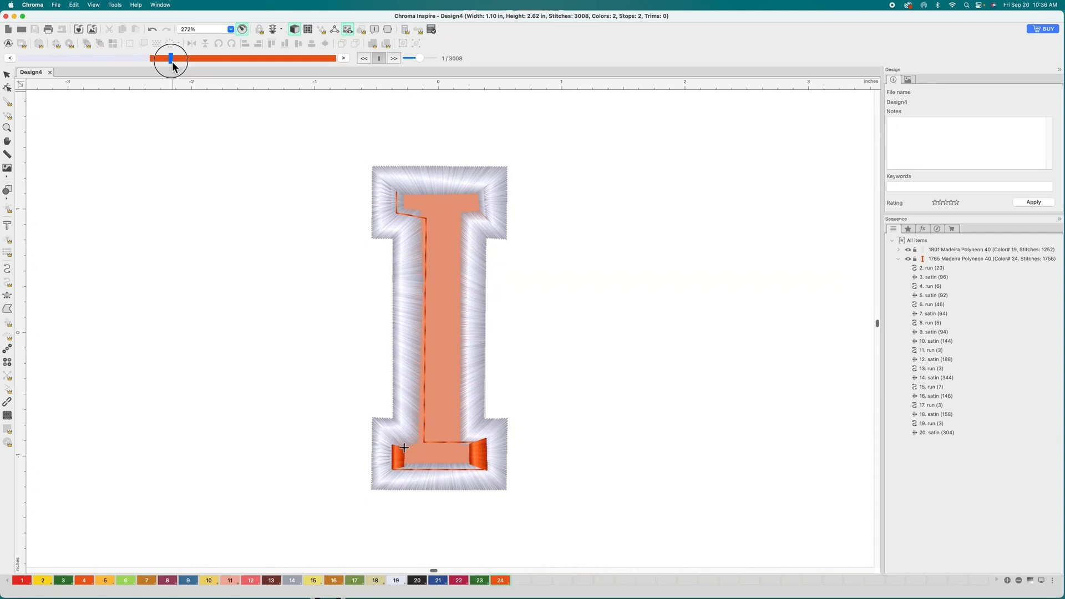
drag(173, 67, 176, 66)
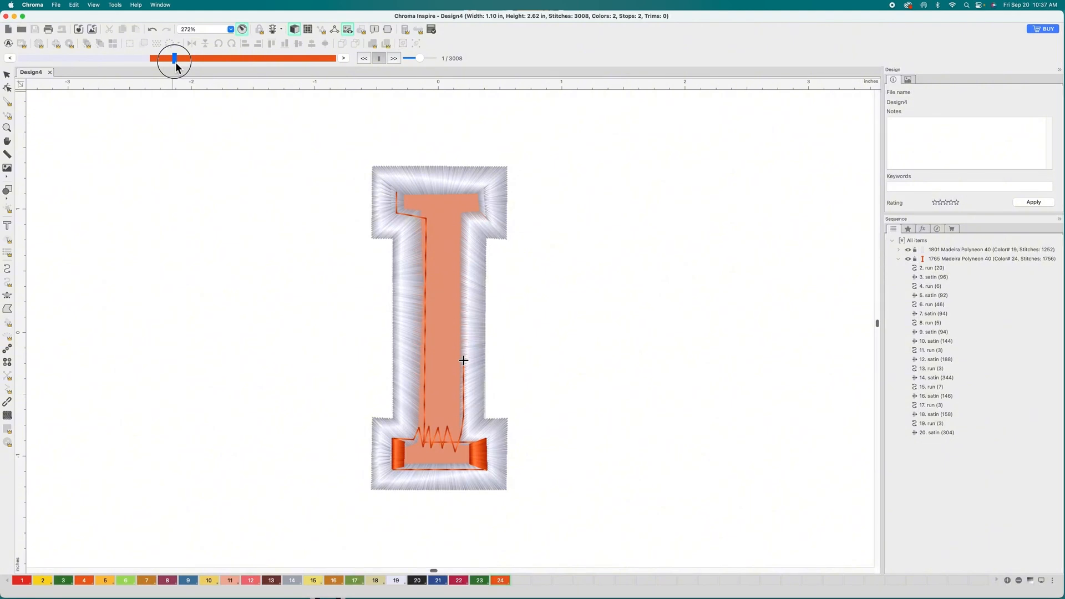
drag(176, 67, 335, 76)
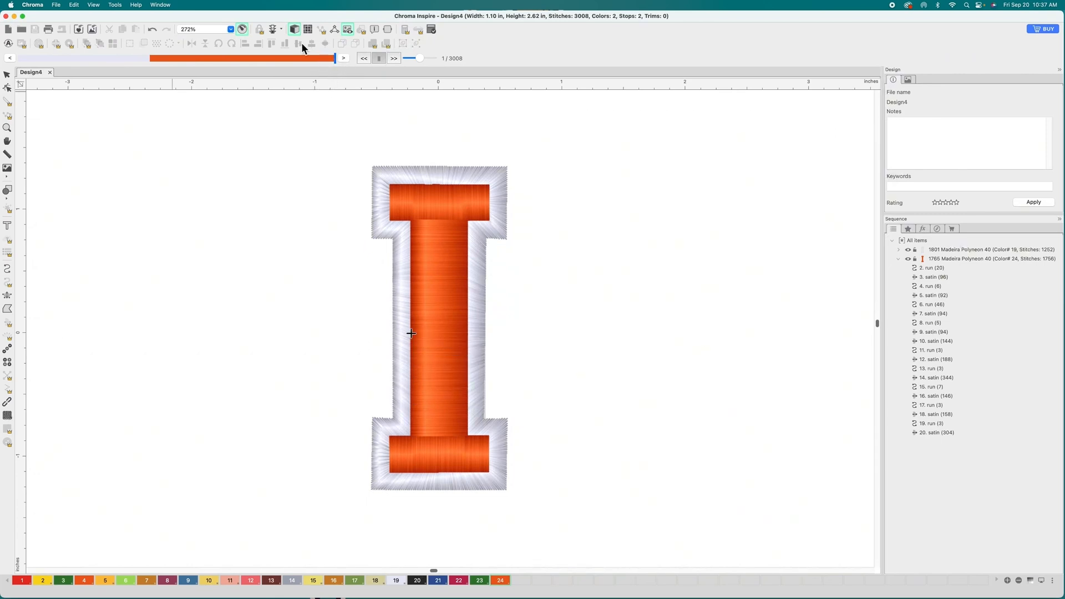
click(239, 198)
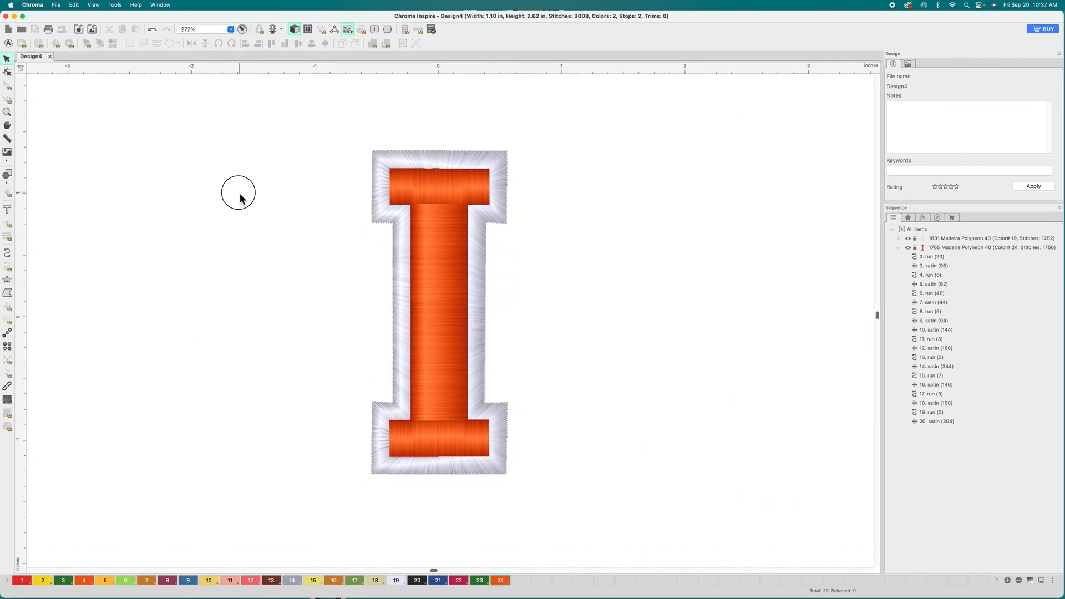